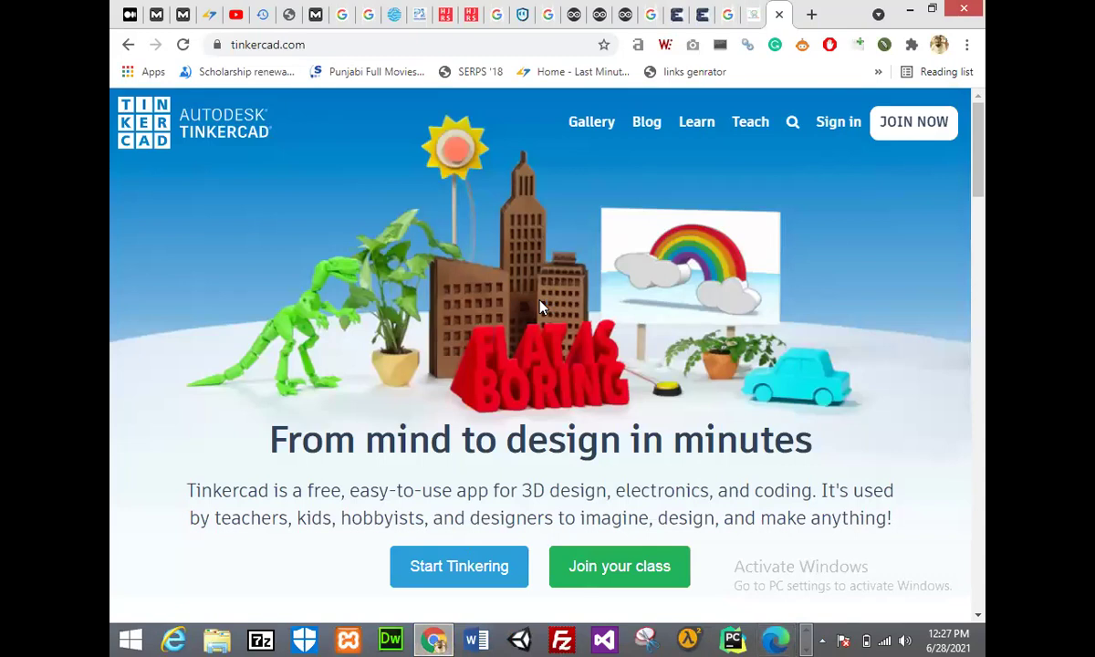
key("alt+Tab")
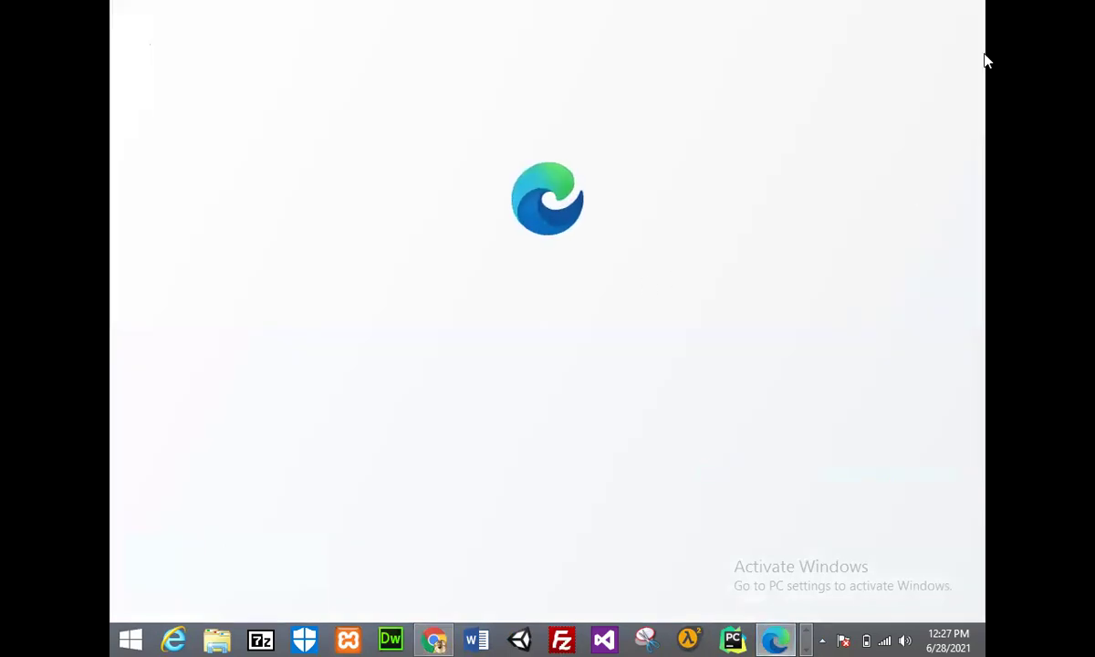
right_click(780, 639)
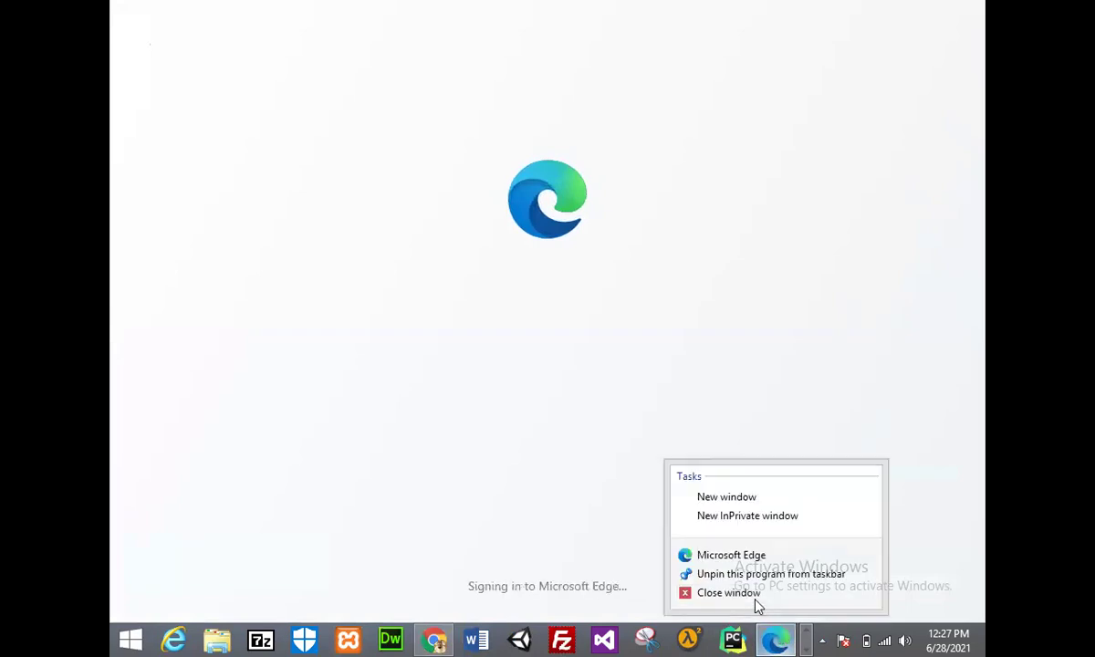
left_click(747, 600)
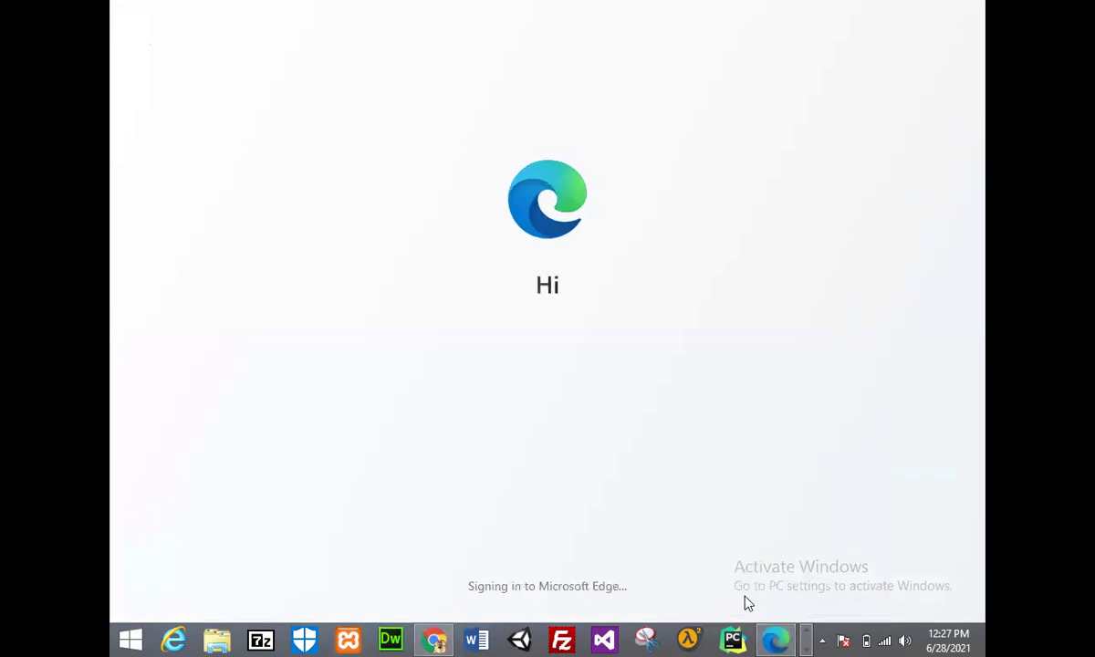
left_click(431, 639)
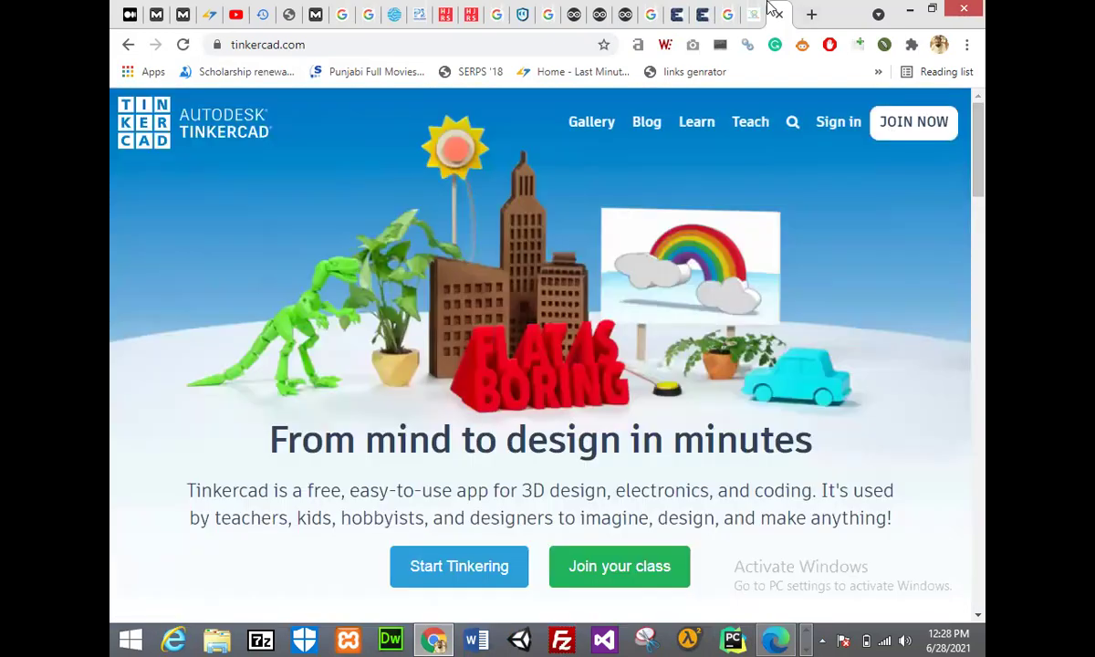
Close the hallroad.org tab and open the Tinkercad join page.
left_click(748, 7)
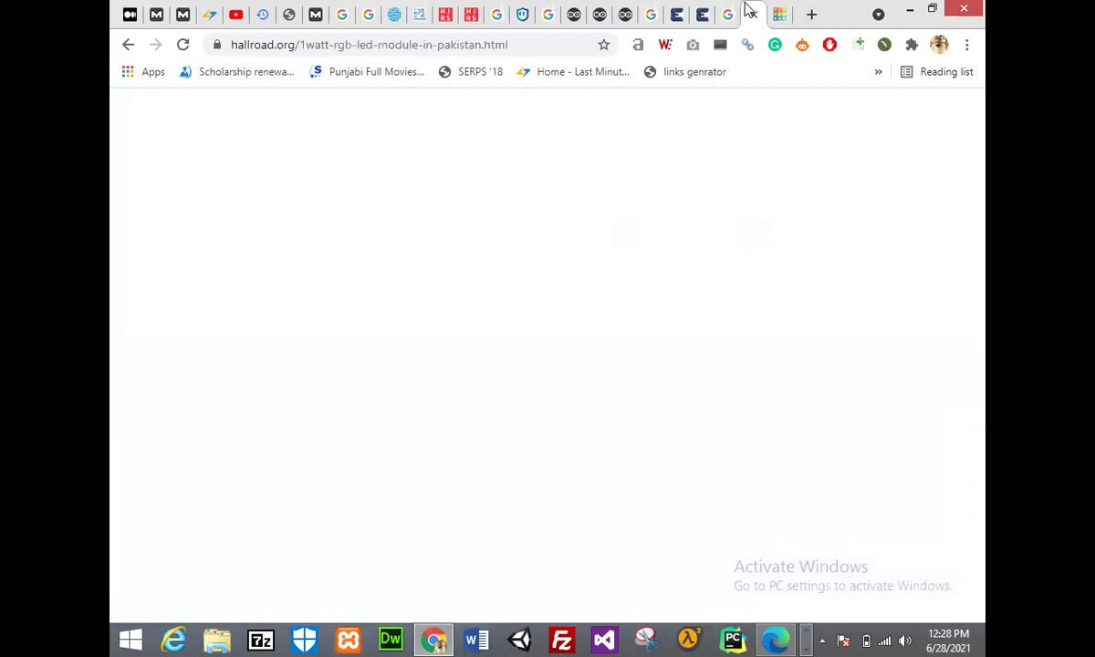
left_click(753, 15)
left_click(934, 126)
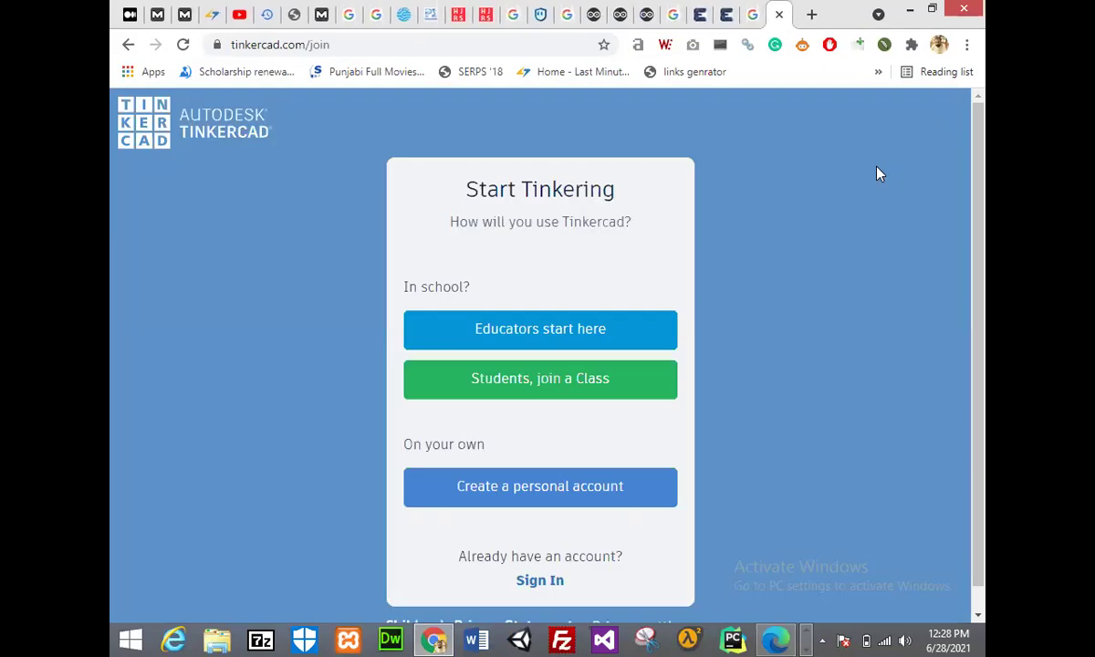
left_click_drag(982, 208, 985, 278)
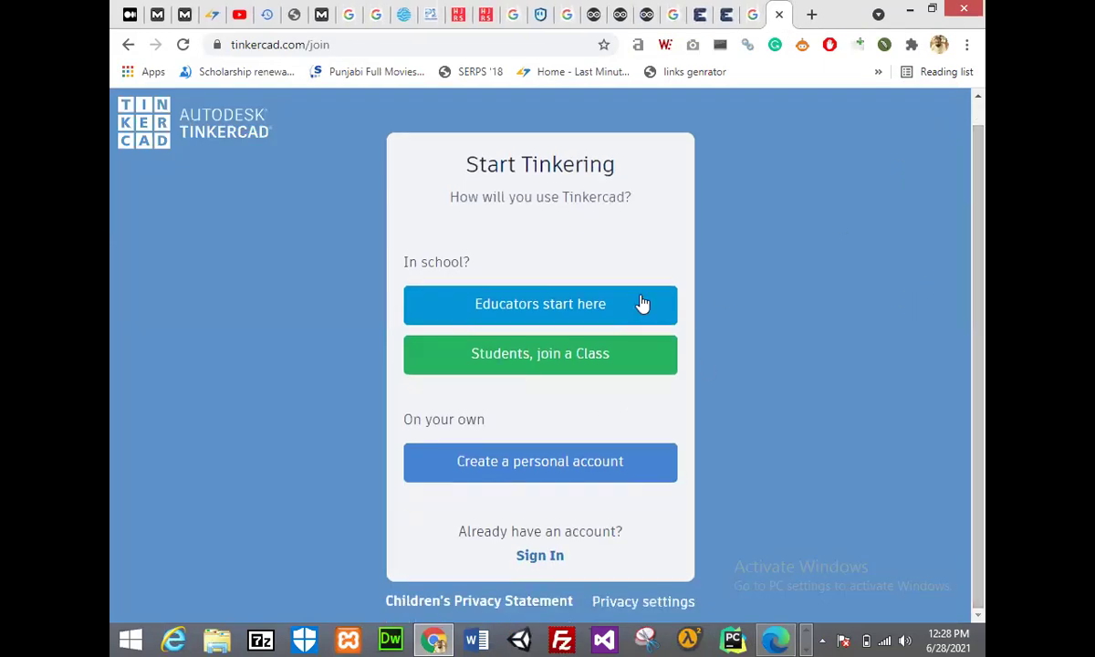
left_click(551, 365)
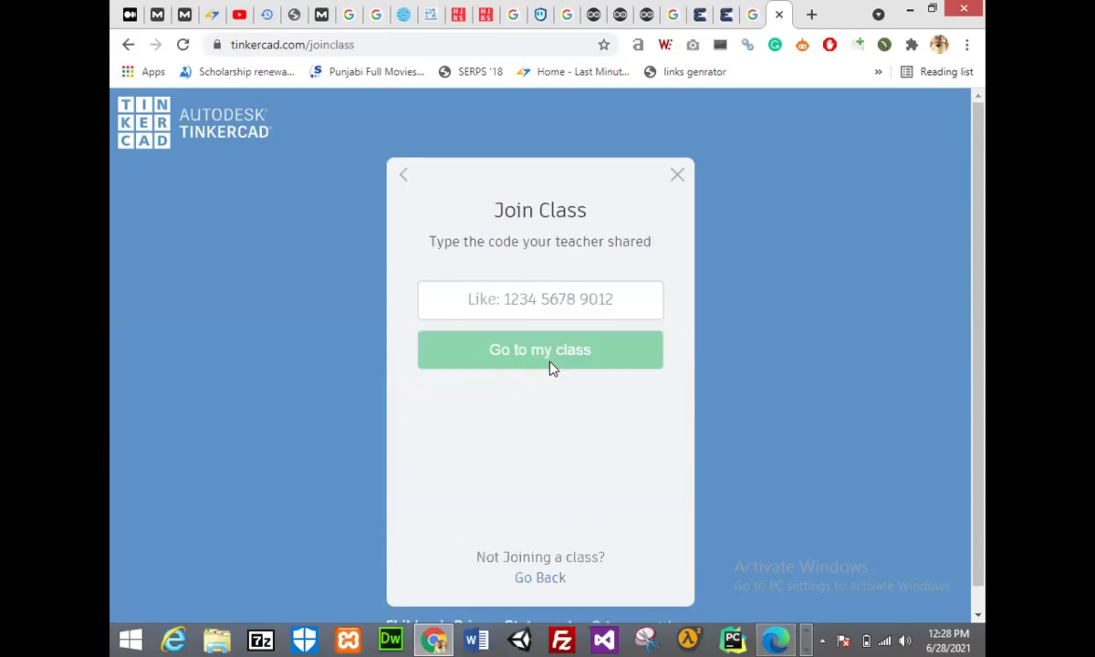
left_click(128, 44)
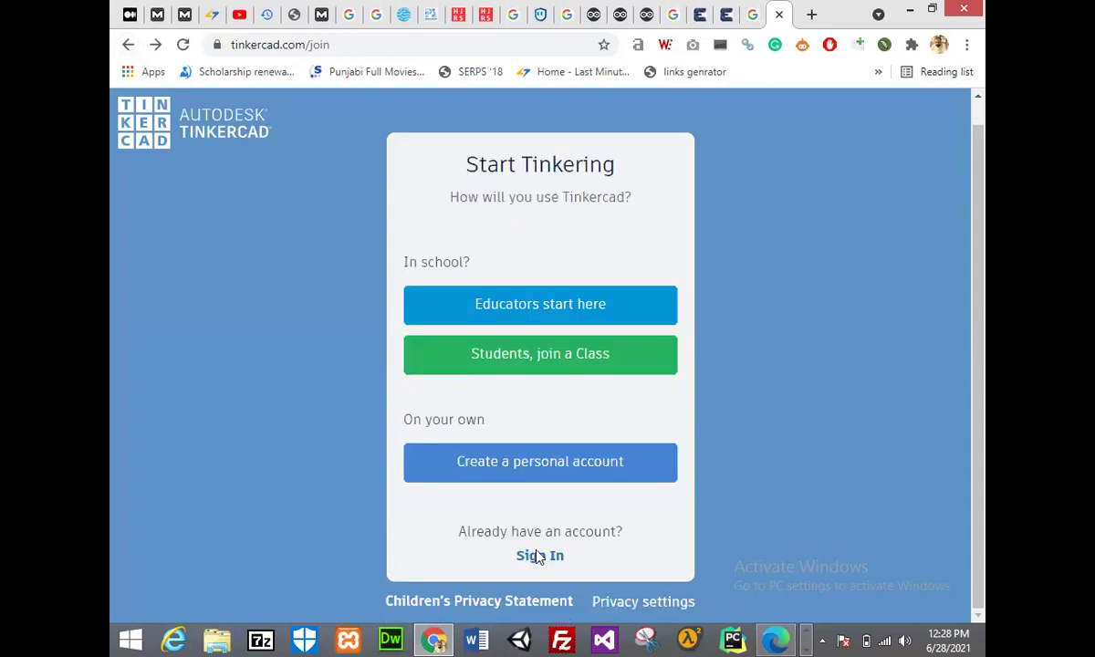
Create a personal Tinkercad account through Google sign-in, using the third listed account, and continue past Autodesk's terms.
left_click(528, 469)
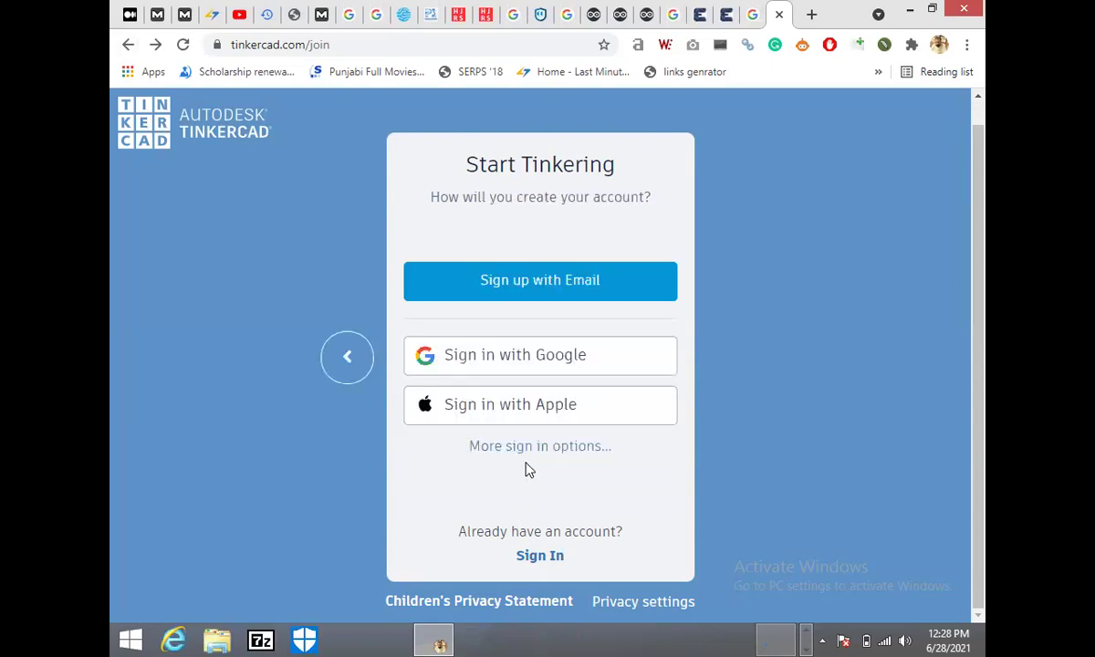
left_click(516, 360)
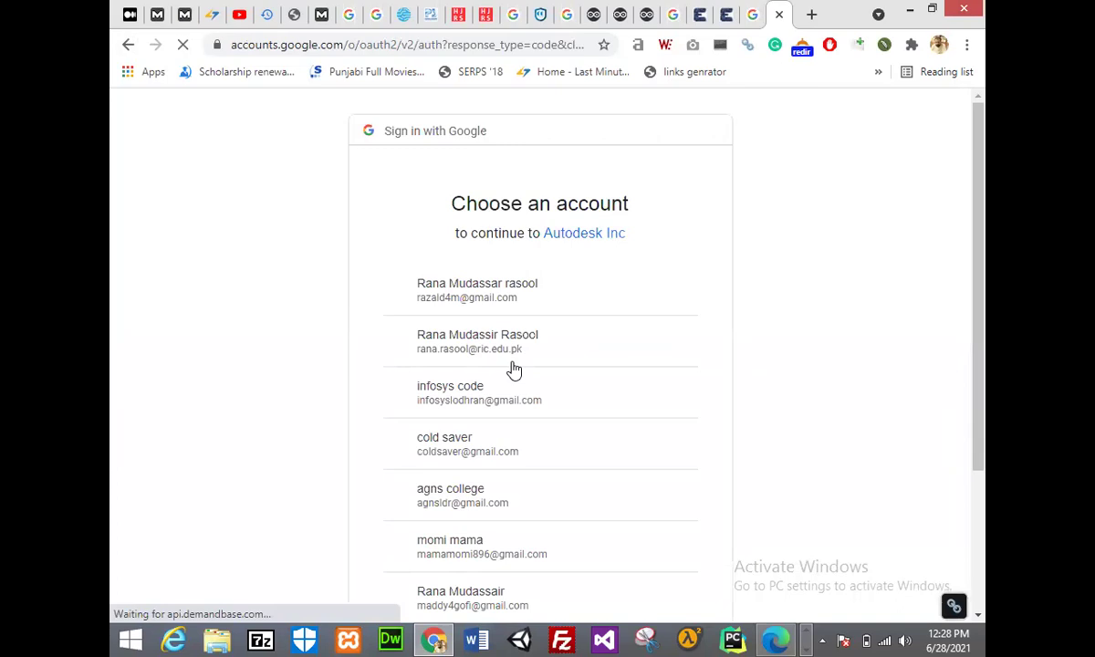
left_click_drag(980, 219, 982, 138)
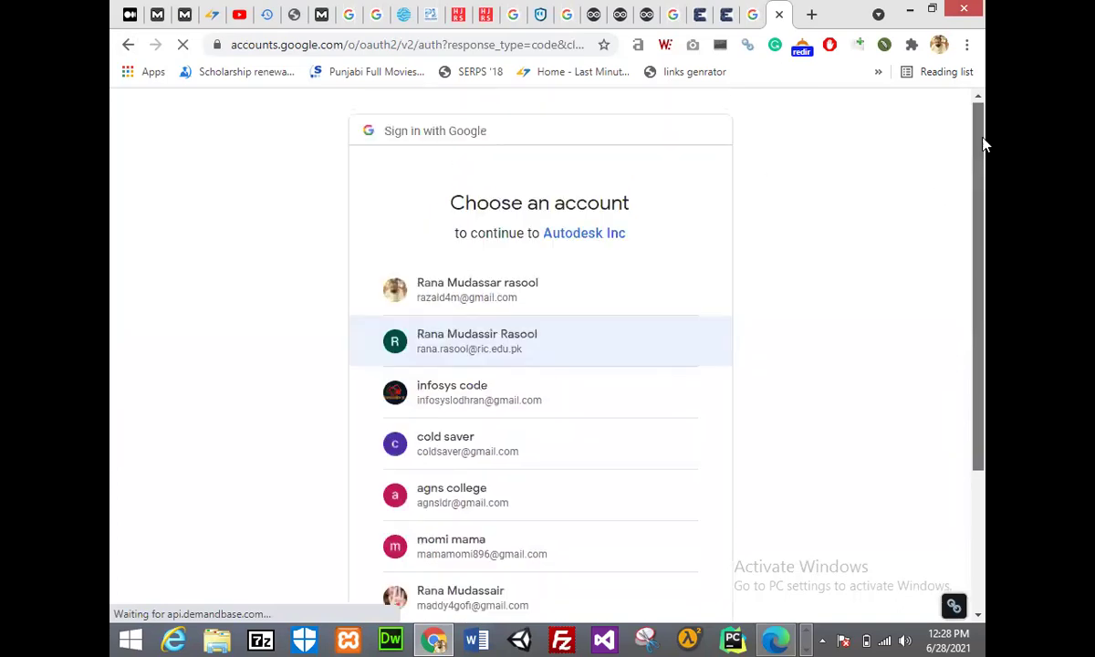
left_click(444, 409)
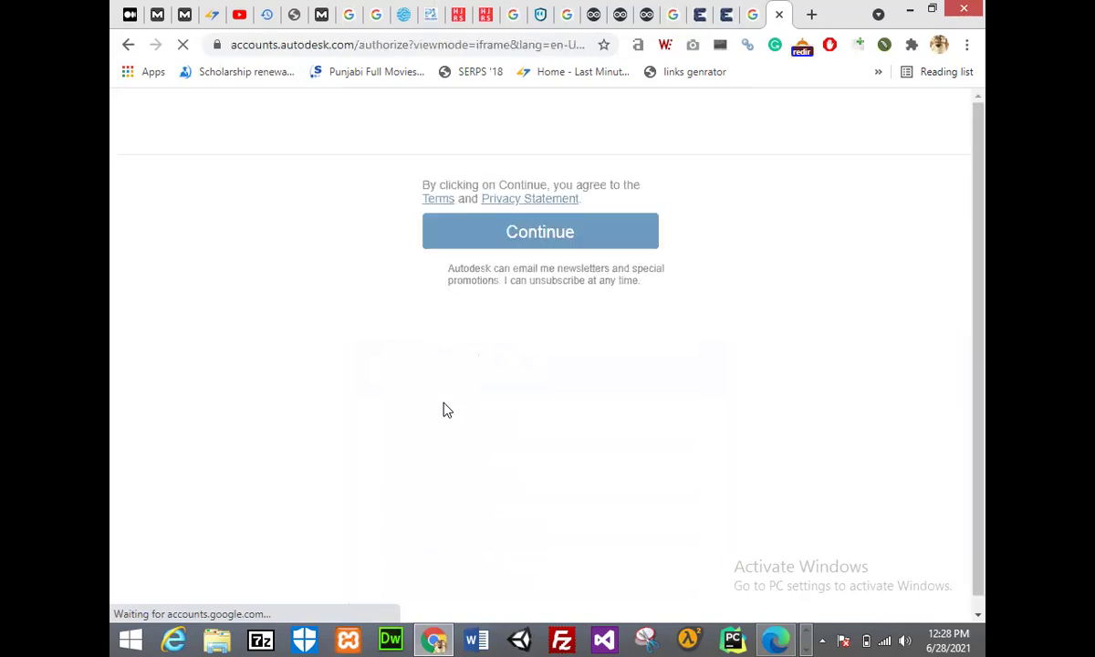
left_click(431, 287)
left_click(469, 261)
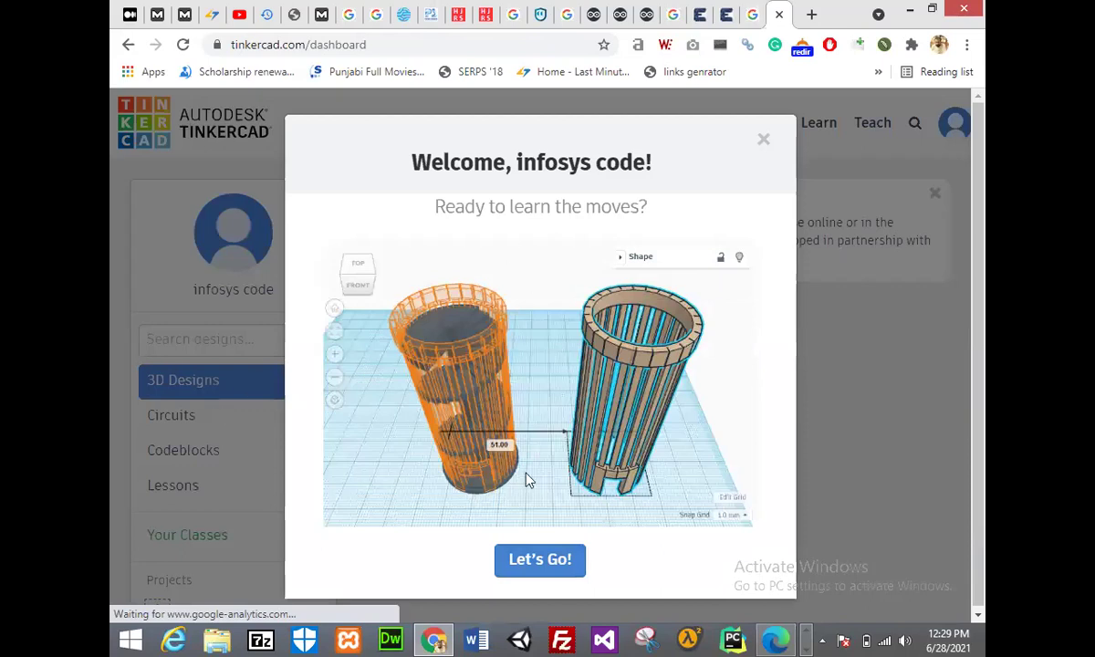
Dismiss the welcome dialog and create a new circuit in the dashboard's Circuits section.
left_click(765, 146)
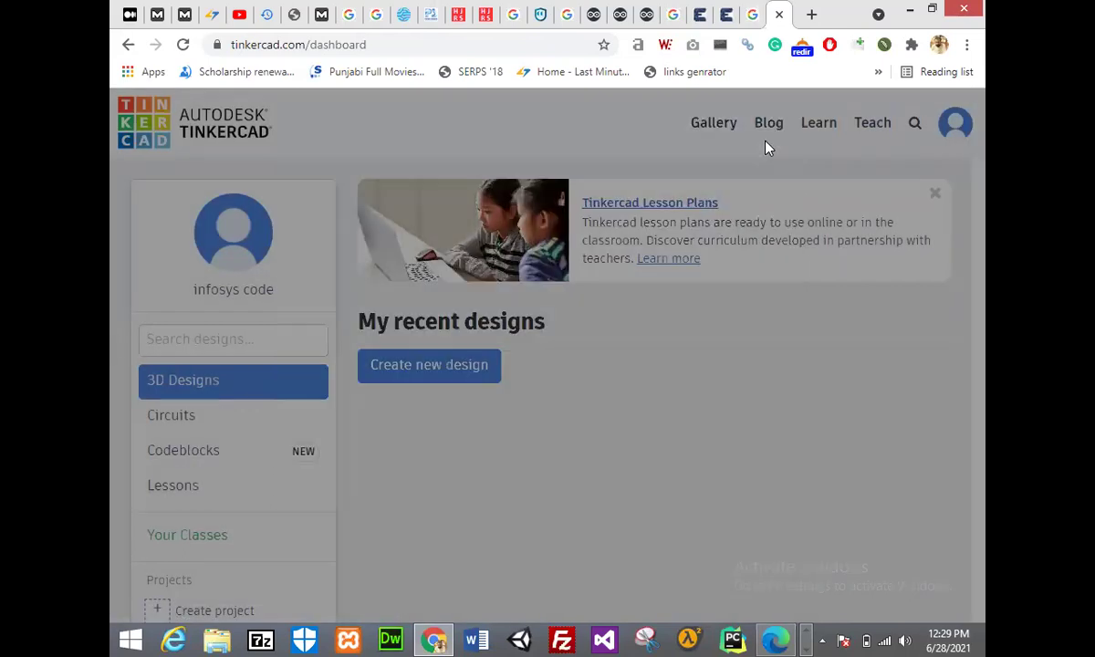
scroll(985, 237, "down", 2)
left_click_drag(986, 237, 983, 202)
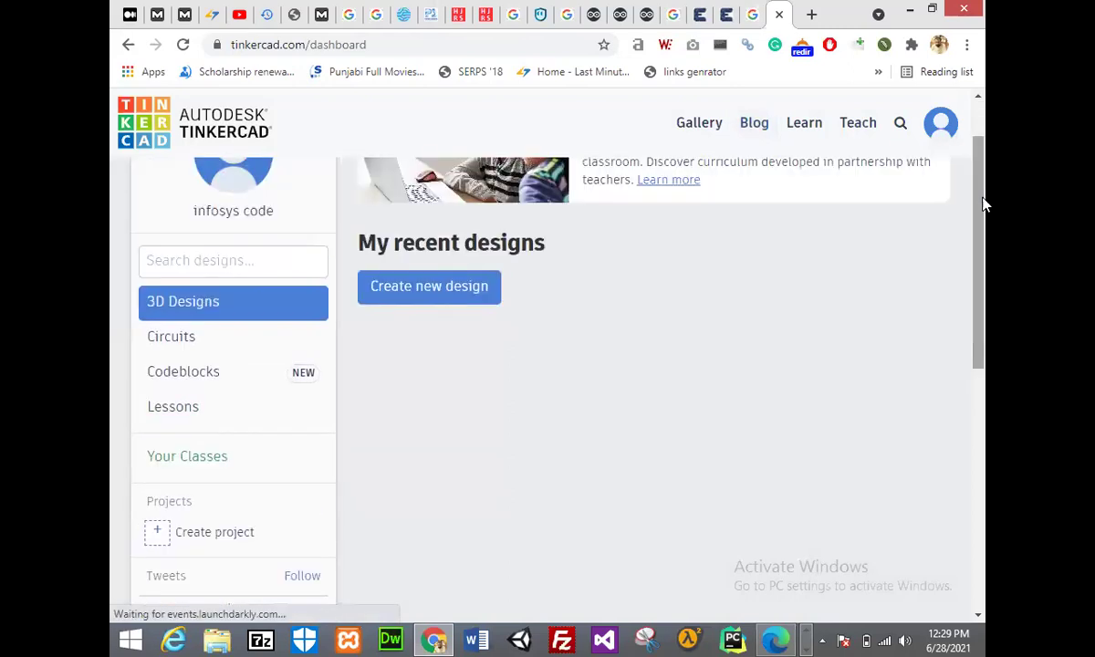
left_click(183, 343)
left_click(181, 347)
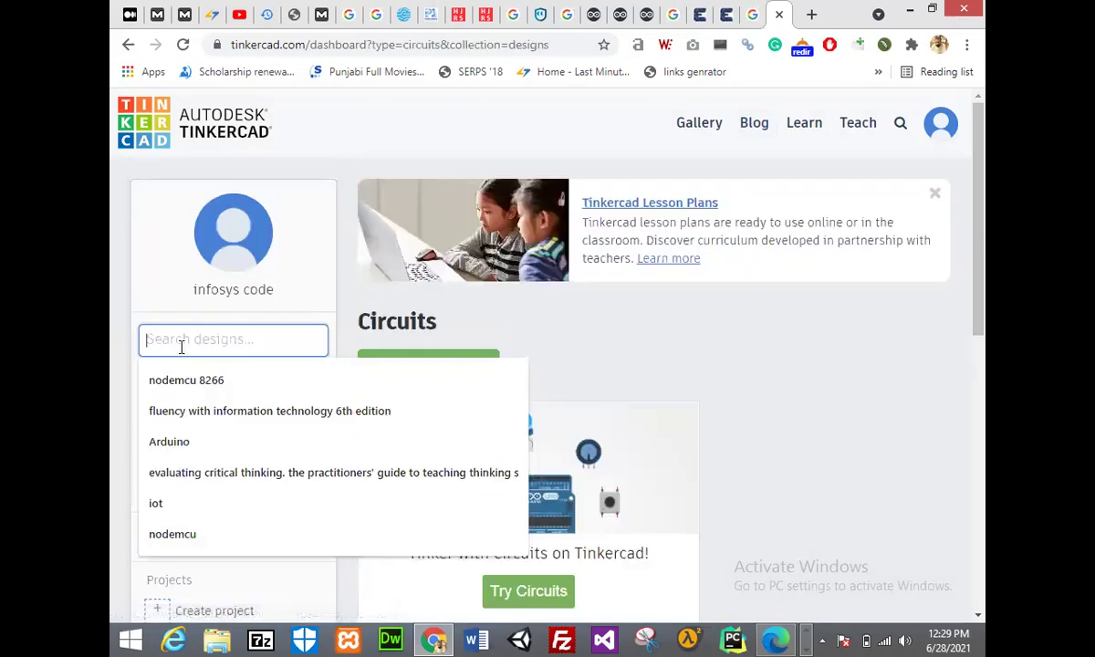
left_click(486, 336)
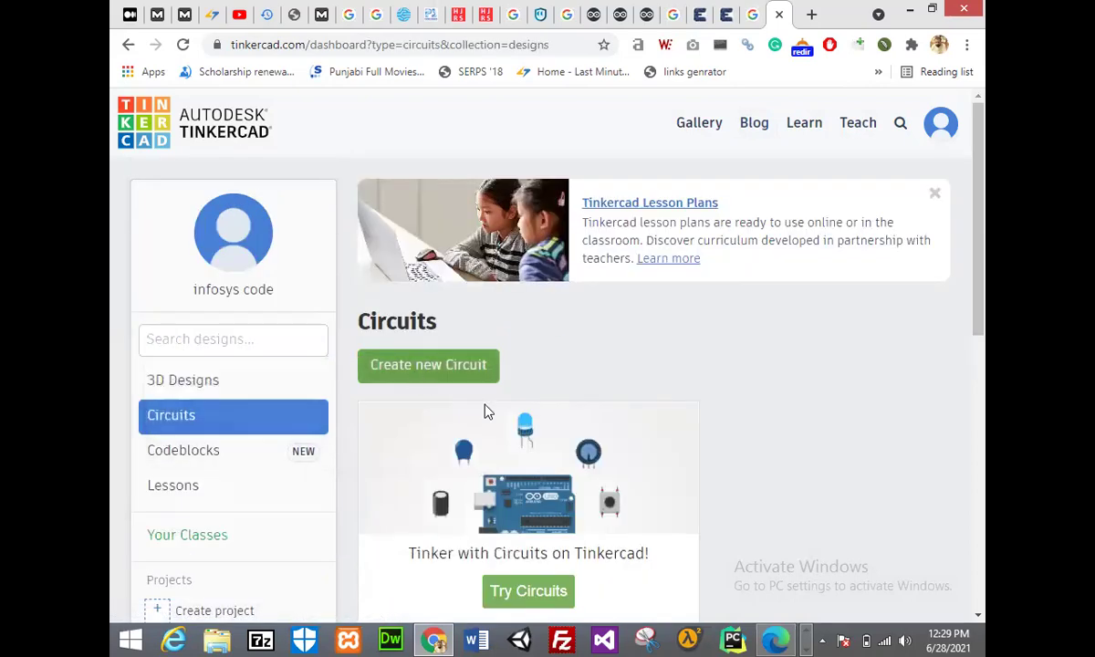
left_click_drag(980, 301, 983, 347)
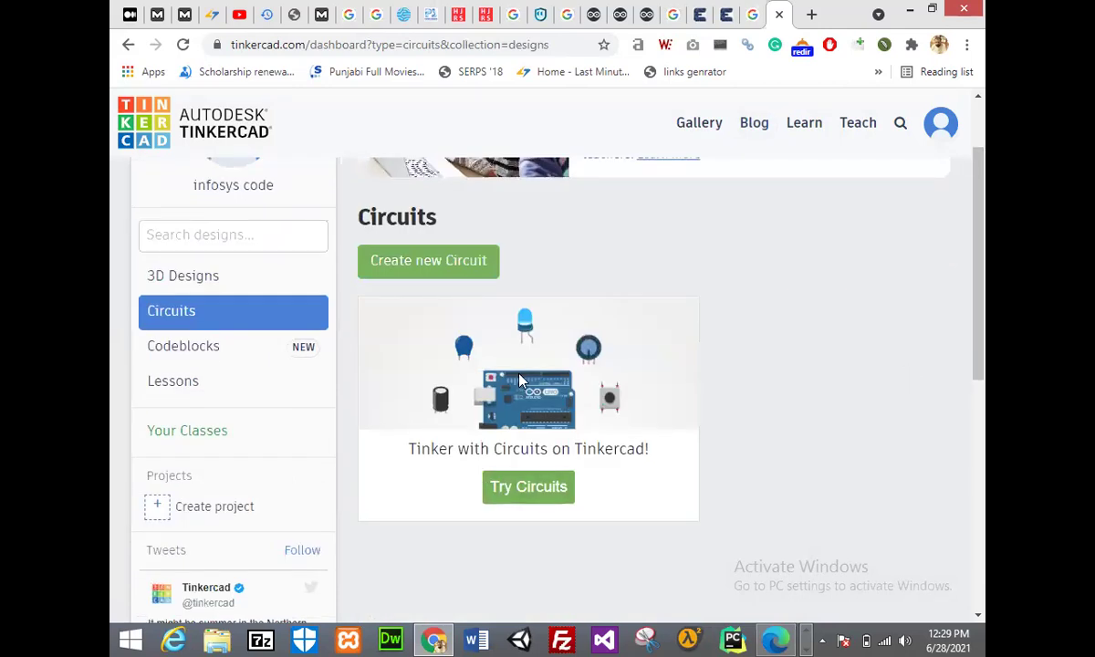
left_click(447, 265)
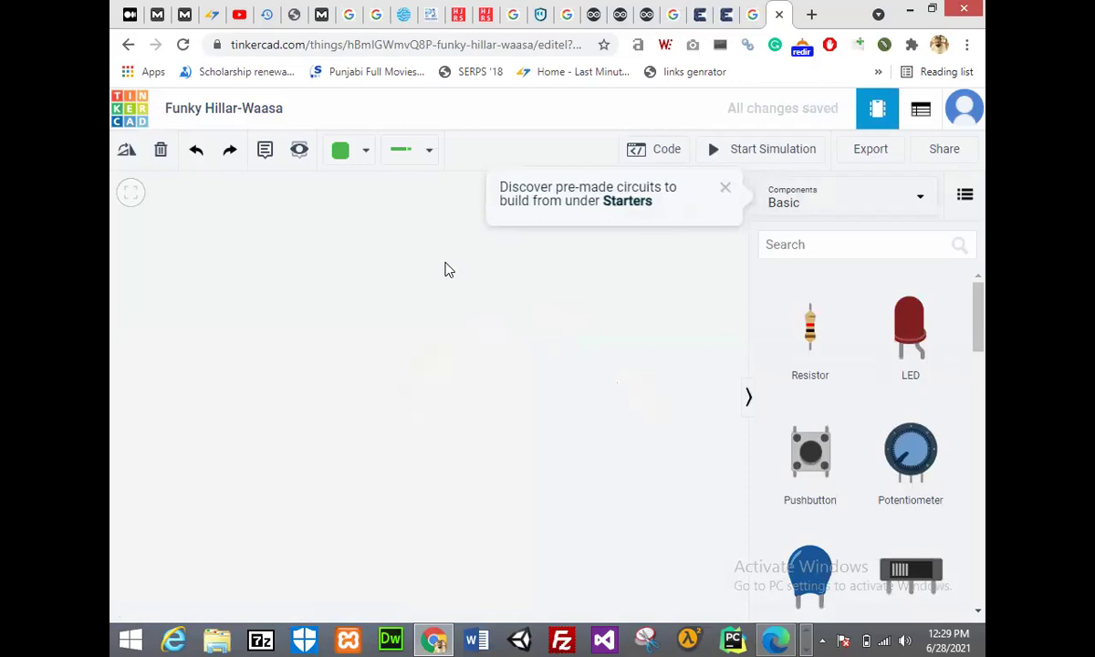
Search the components for arduino and place an Arduino Uno R3 on the empty workplane.
left_click(836, 243)
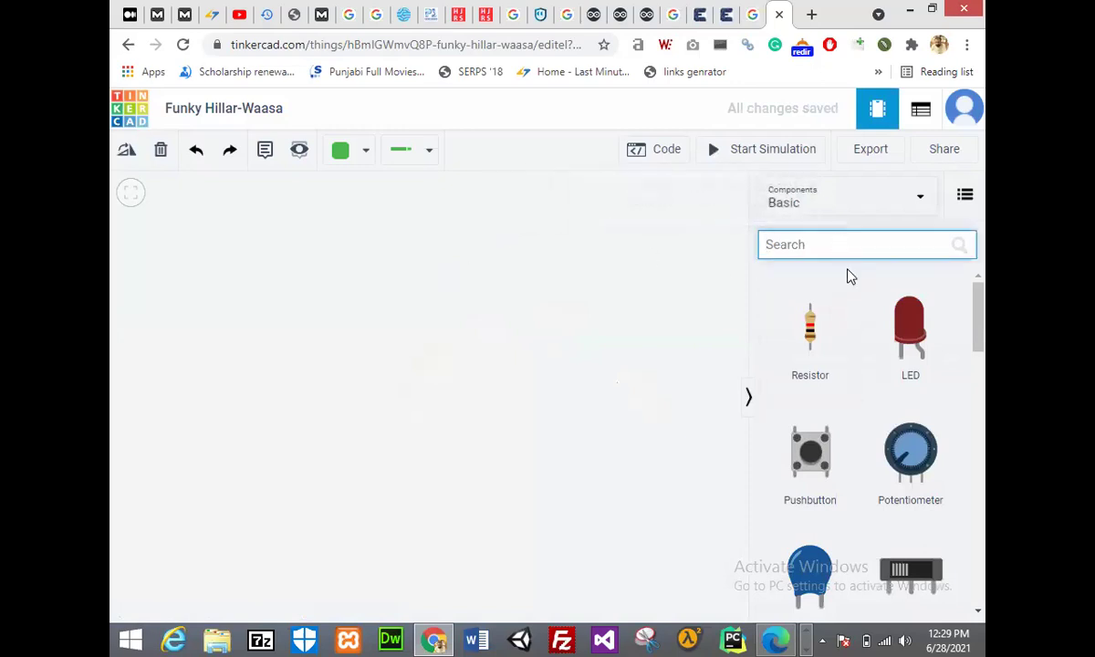
left_click(982, 309)
mouse_move(978, 321)
left_mouse_down()
mouse_move(976, 618)
mouse_move(985, 320)
left_mouse_up()
left_click(897, 257)
type("ar")
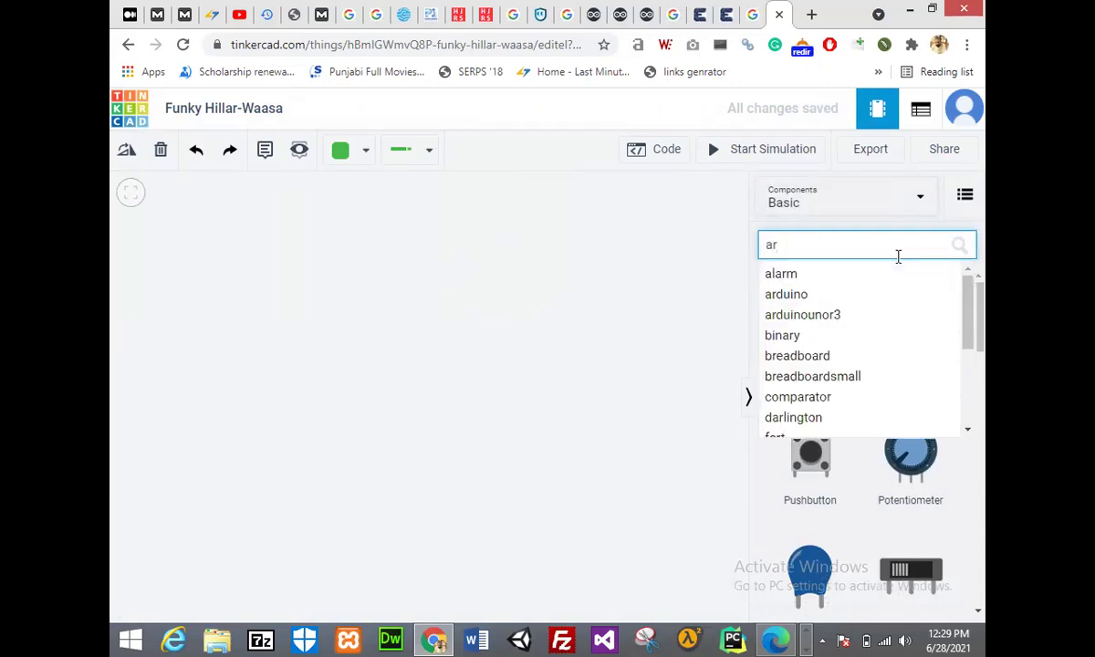
left_click(845, 297)
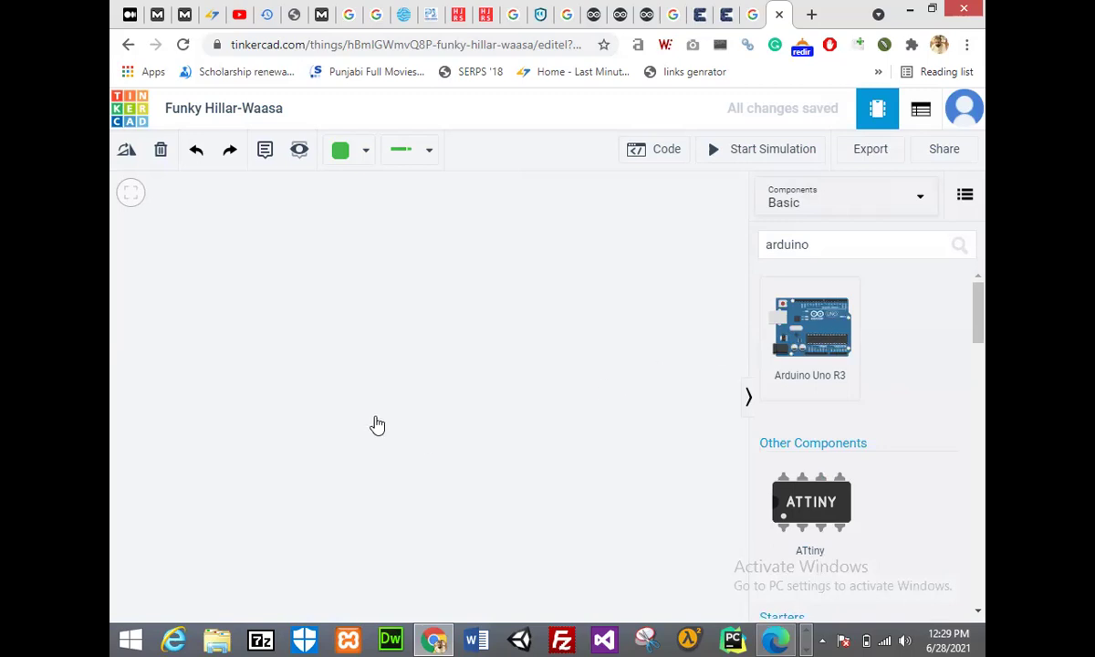
left_click_drag(814, 325, 363, 376)
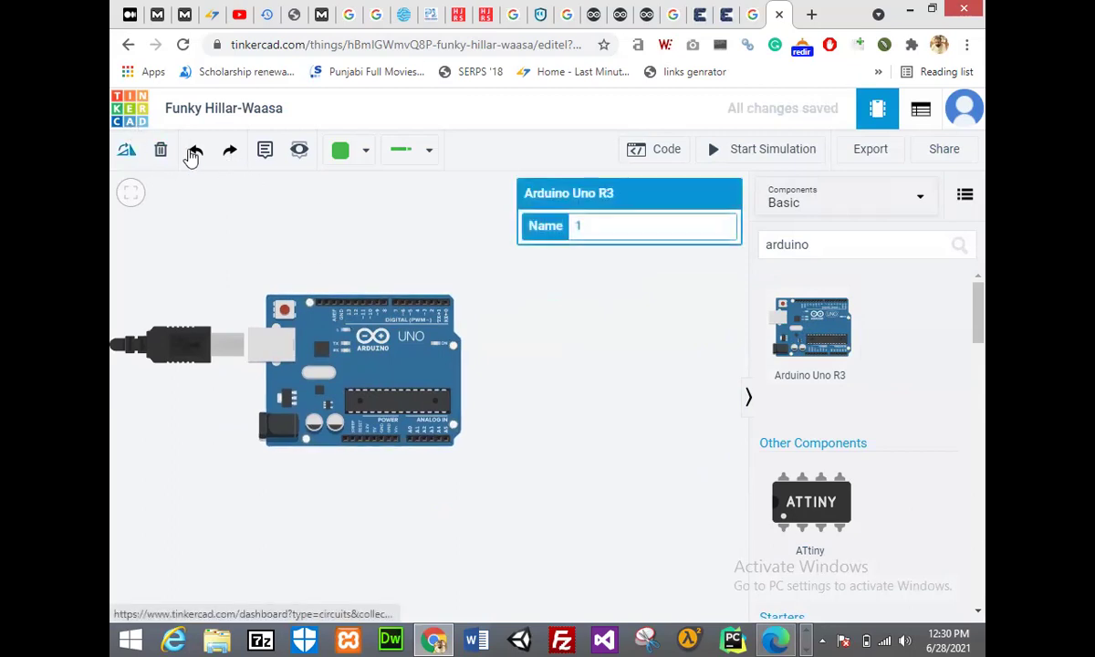
Rotate the Arduino Uno R3 90 degrees clockwise so its USB port faces up, and shift the board slightly left.
left_click(232, 149)
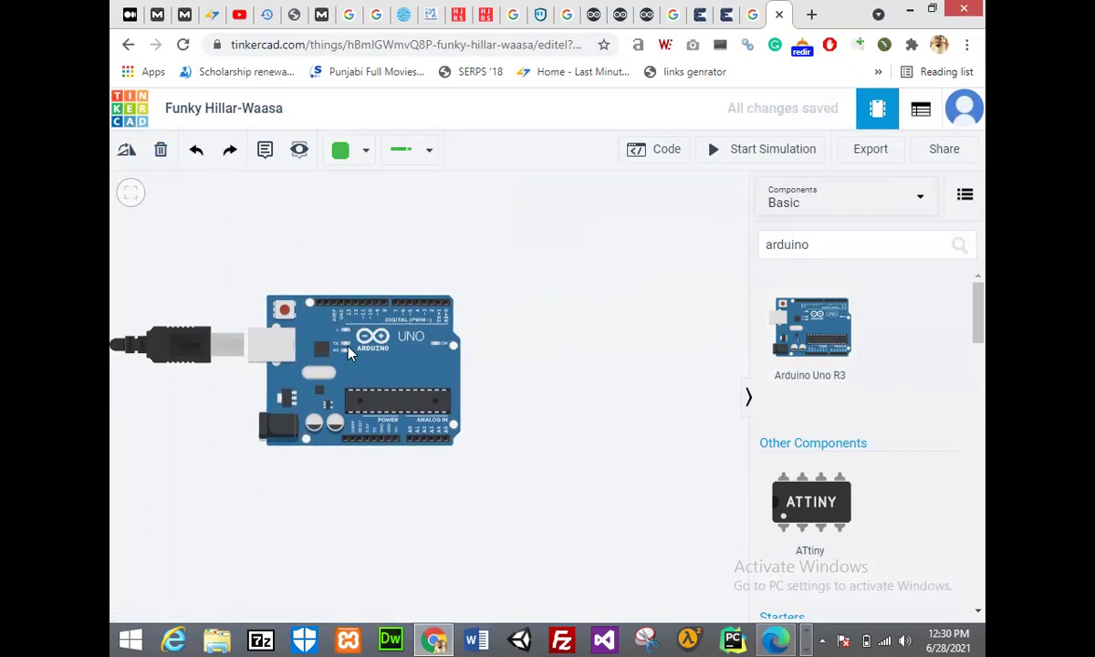
left_click(328, 333)
left_click(127, 152)
left_click(127, 151)
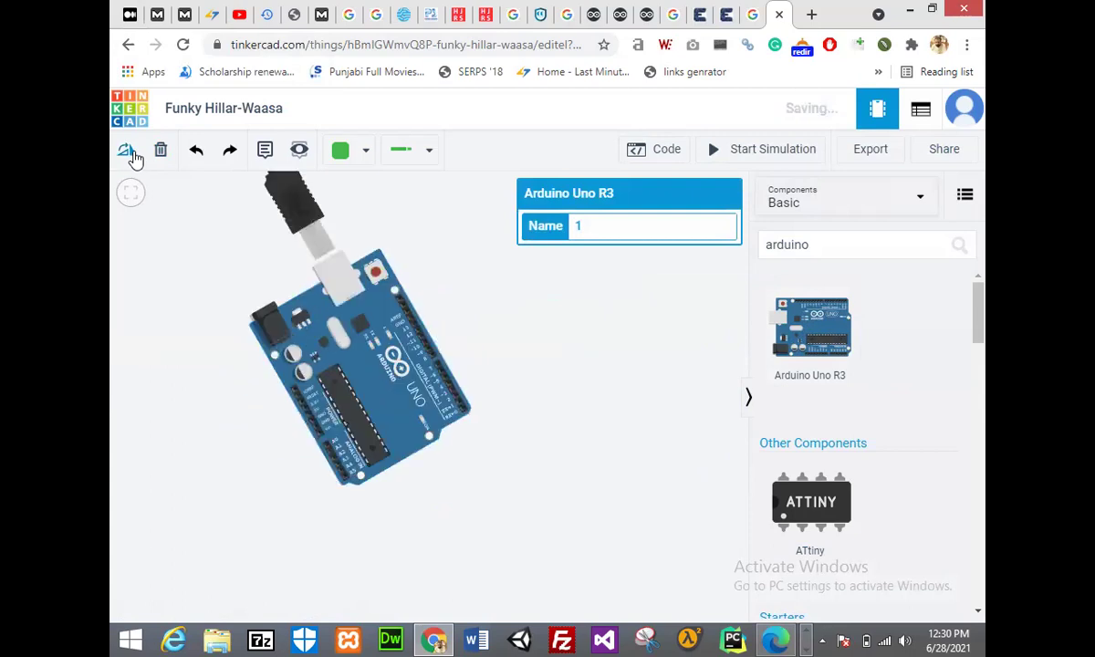
left_click(127, 151)
left_click_drag(393, 375, 349, 363)
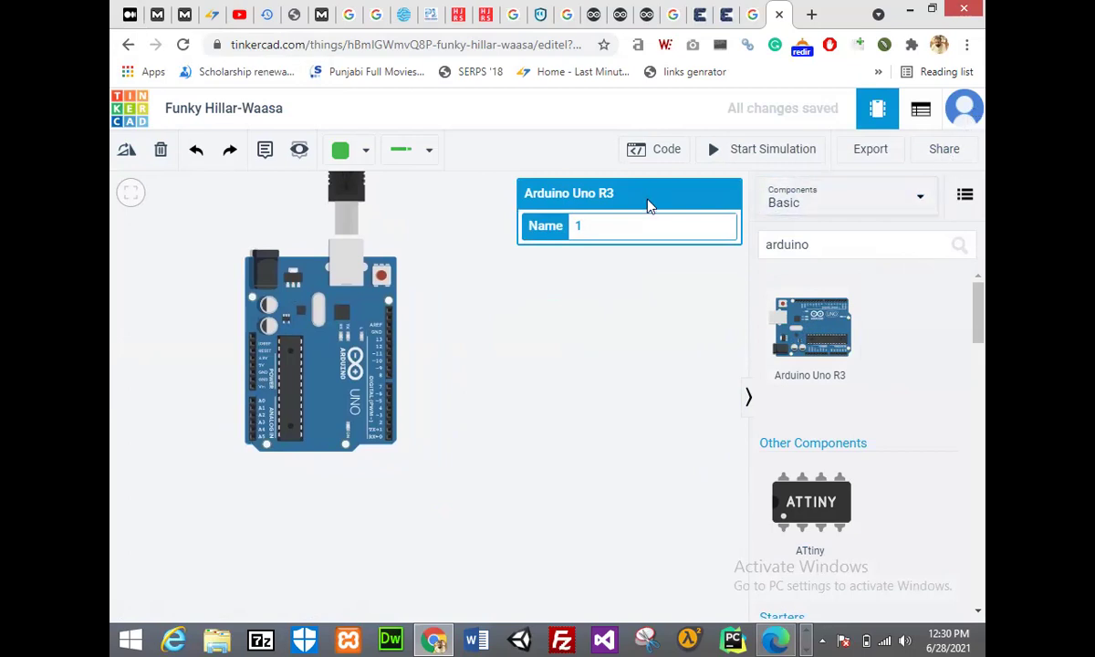
left_click(630, 296)
Increase the browser page zoom to 150%.
left_click(967, 43)
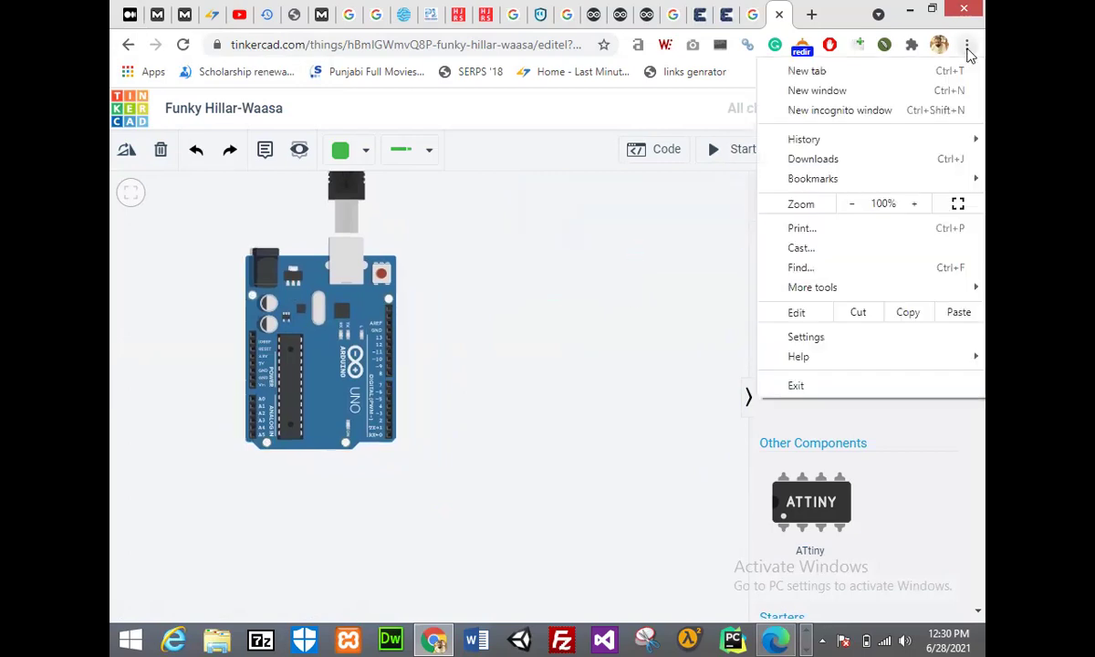
left_click(627, 295)
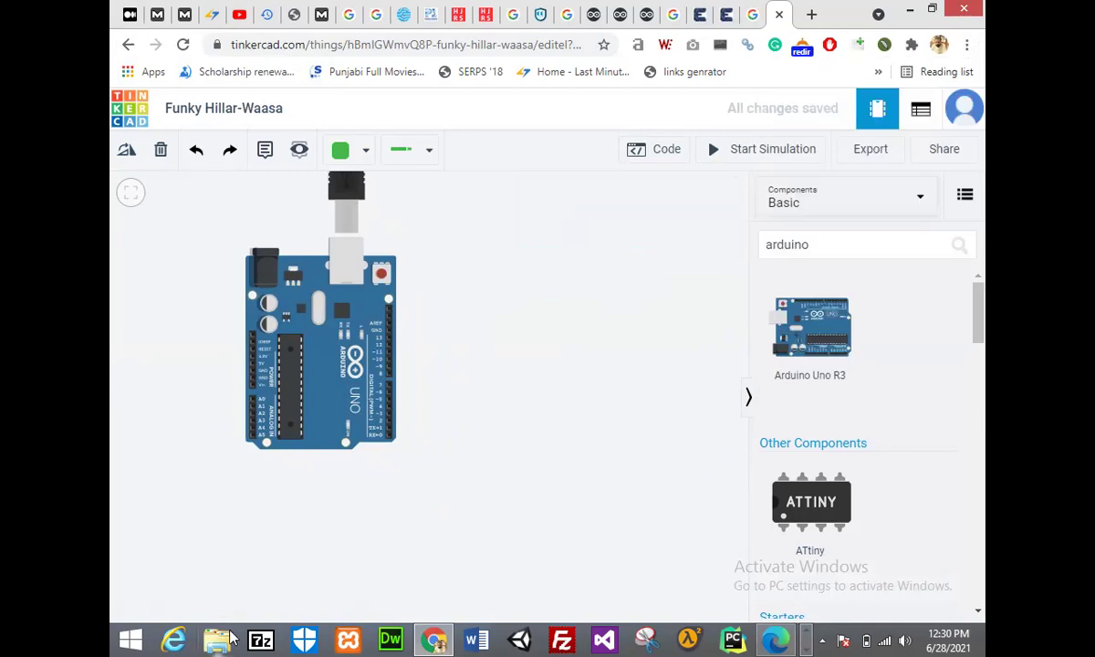
left_click(967, 45)
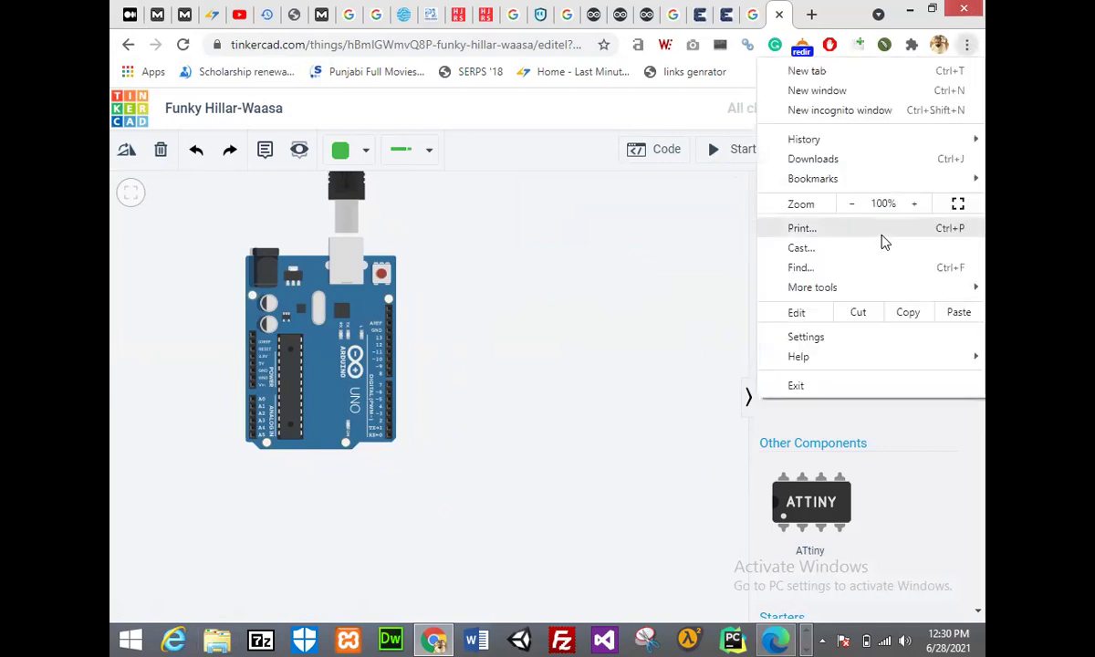
double_click(913, 204)
left_click(913, 205)
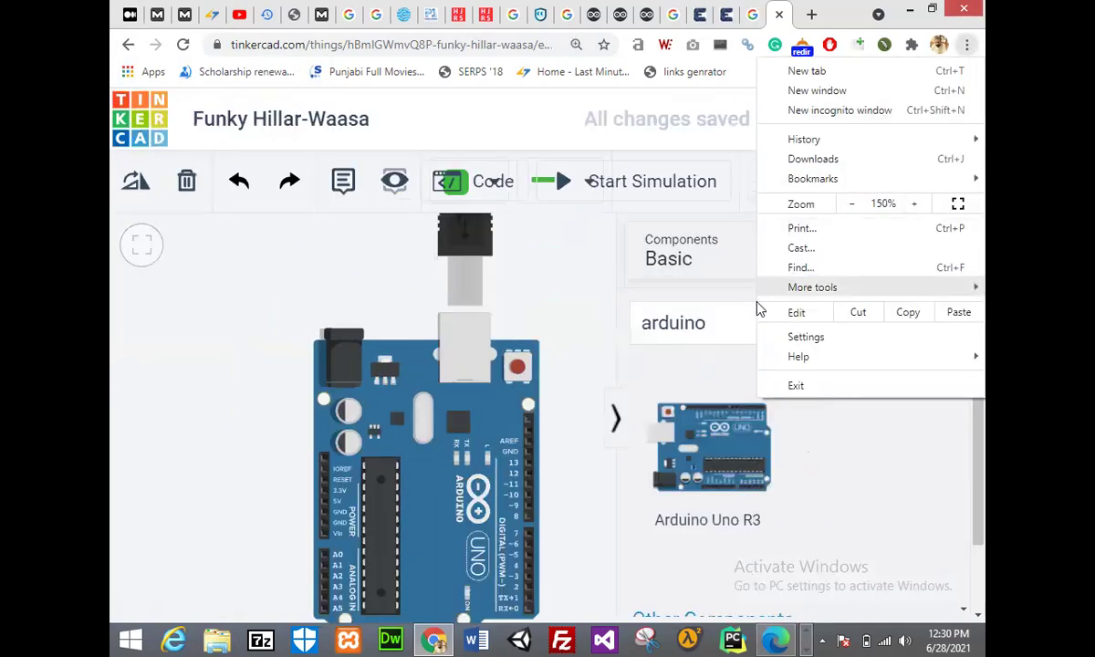
left_click(543, 260)
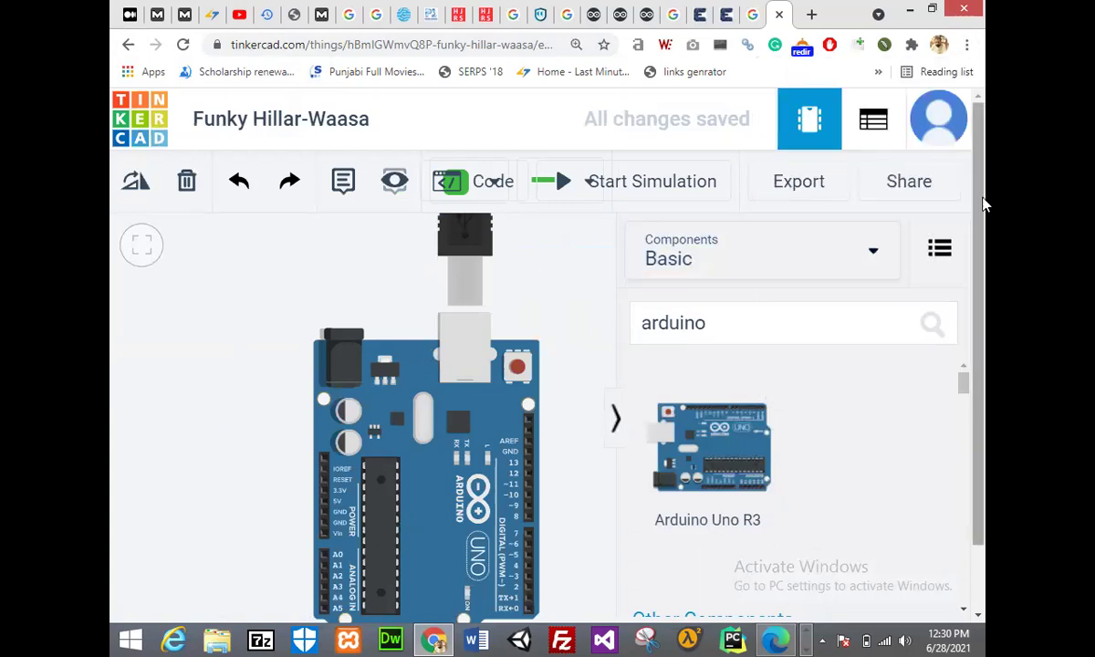
Move the Arduino Uno R3 farther left and slightly up on the workplane, and deselect it.
left_click_drag(978, 199, 978, 276)
left_click_drag(445, 374, 310, 333)
left_click(456, 339)
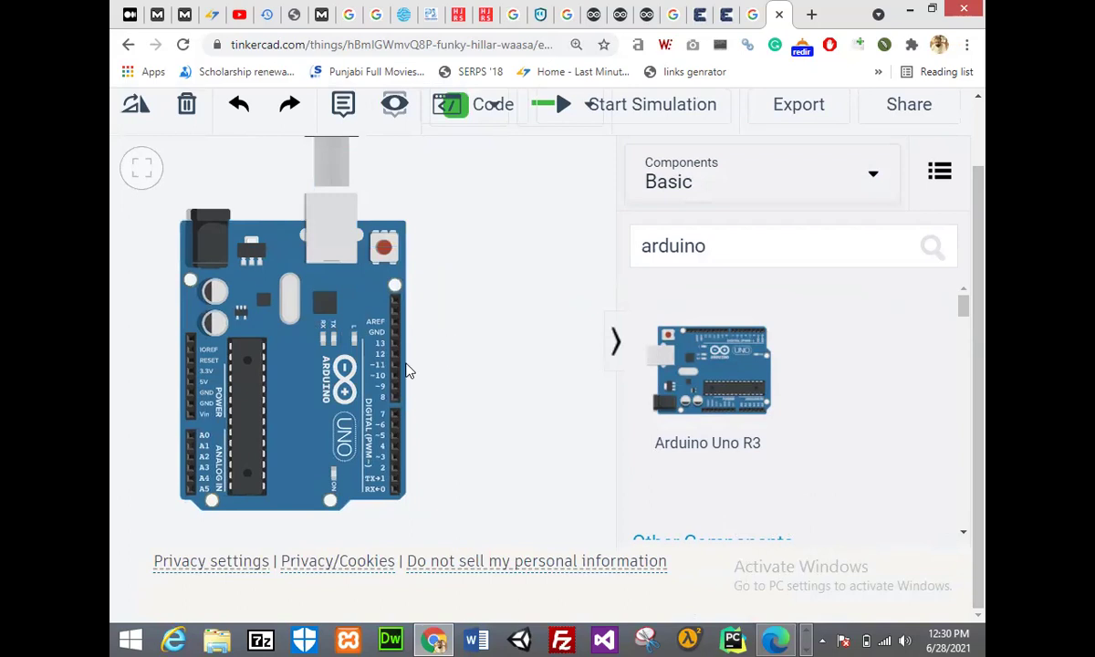
Increase the browser page zoom to 175% and bring the Arduino board's pins into view.
left_click(966, 44)
left_click(913, 203)
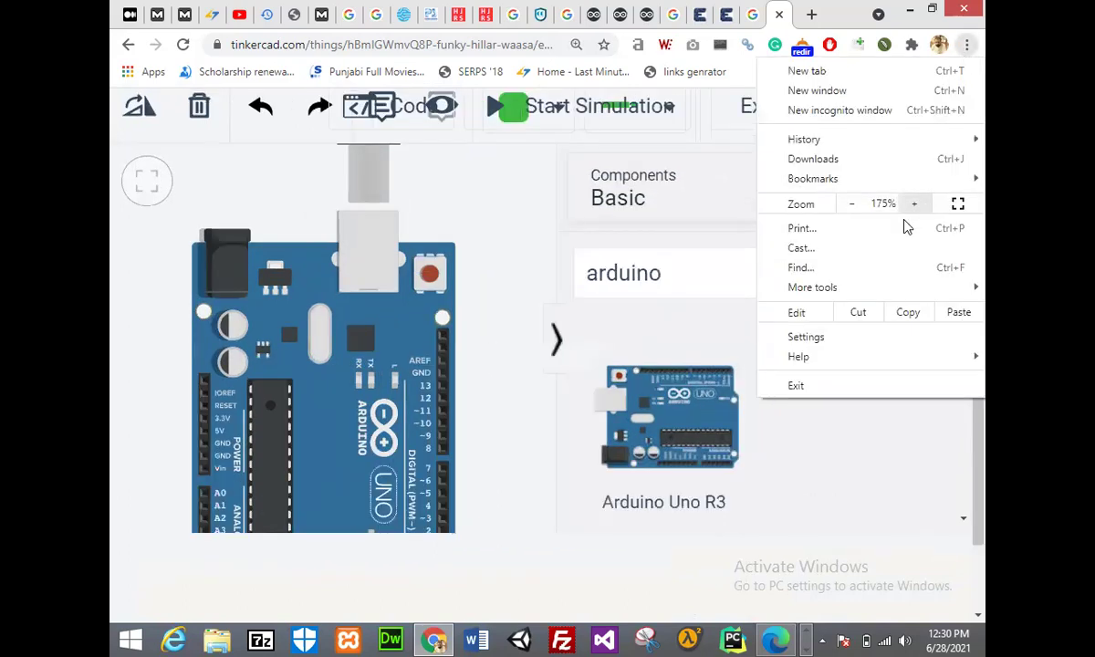
left_click(501, 402)
left_click_drag(984, 202, 984, 252)
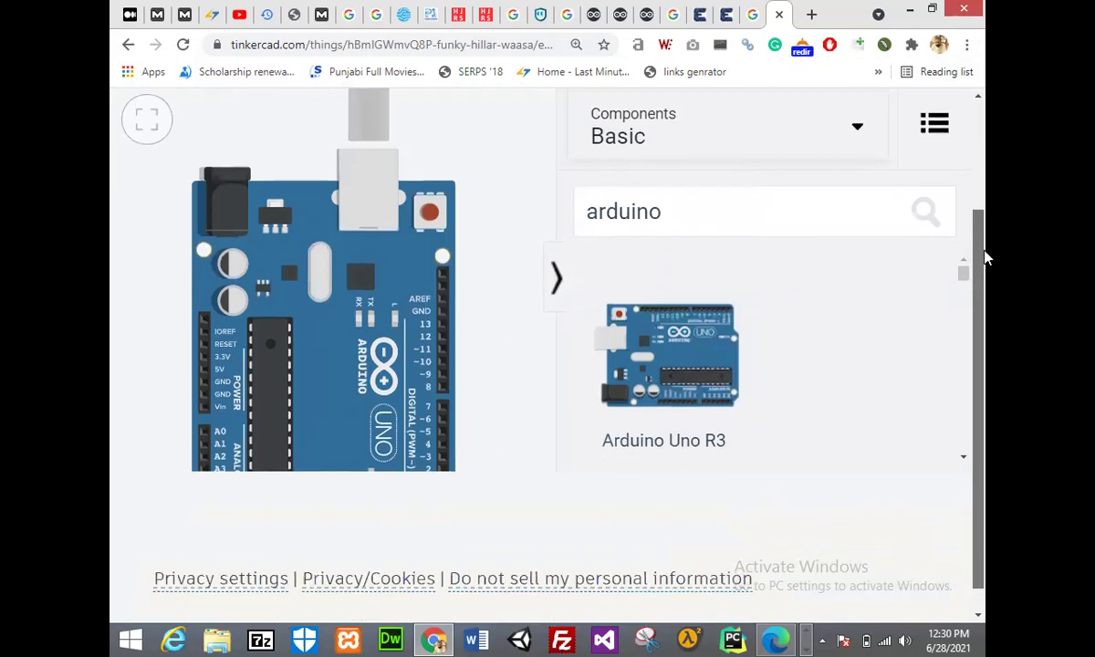
Move the Arduino Uno R3 slightly up and left on the workplane so the whole board fits, and deselect it.
left_click_drag(371, 365, 347, 308)
left_click(452, 316)
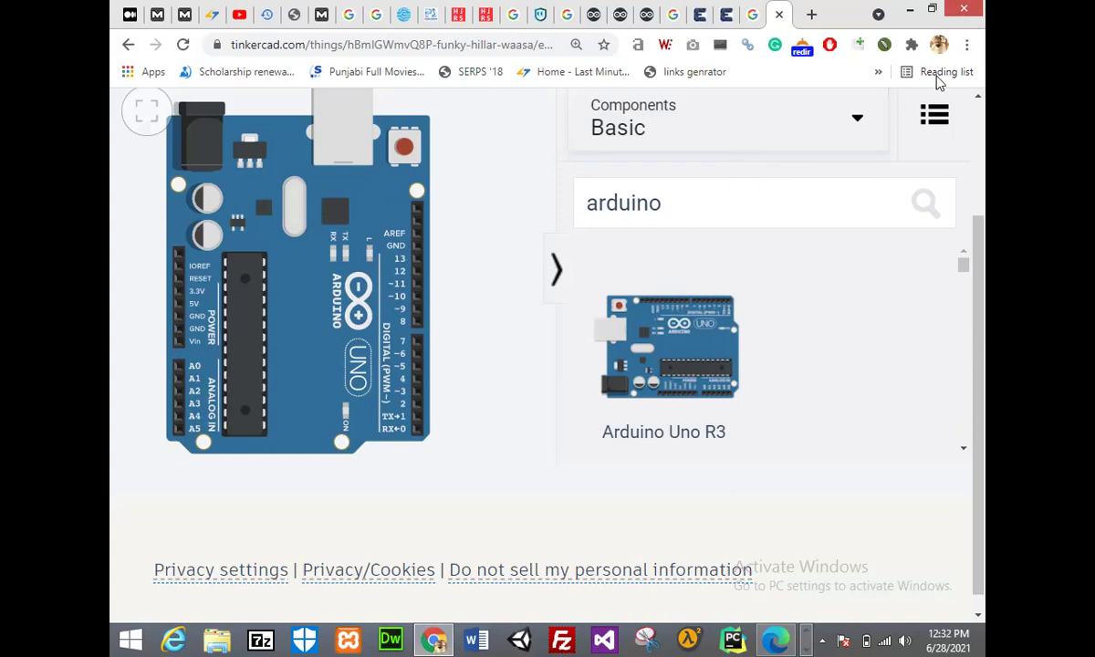
Clear the component search so the full list of basic components is shown again.
left_click(766, 211)
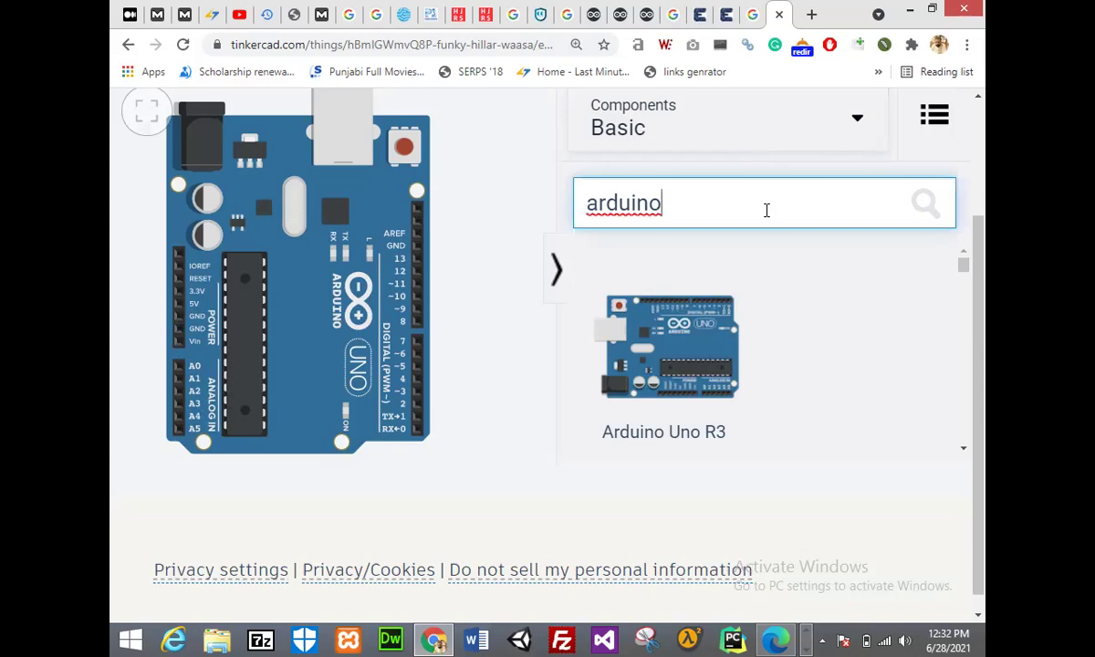
key("BackSpace")
key("BackSpace")
key("BackSpace")
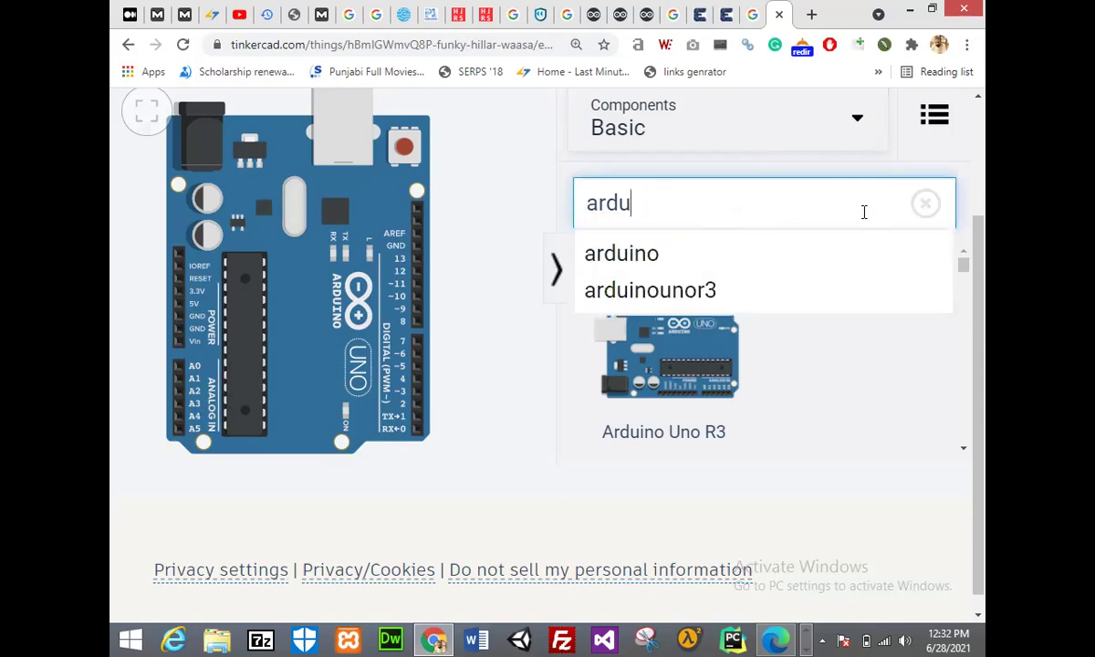
left_click(927, 204)
Reduce the browser page zoom to 125% and bring the editor's toolbar back into view.
left_click_drag(983, 257, 986, 161)
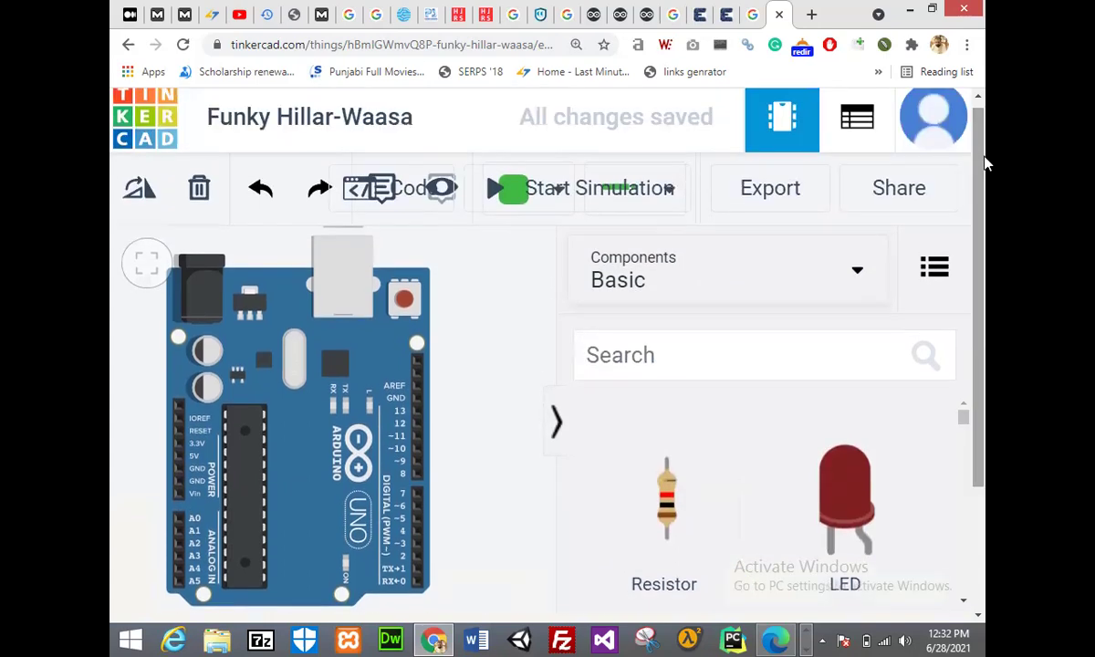
left_click(966, 44)
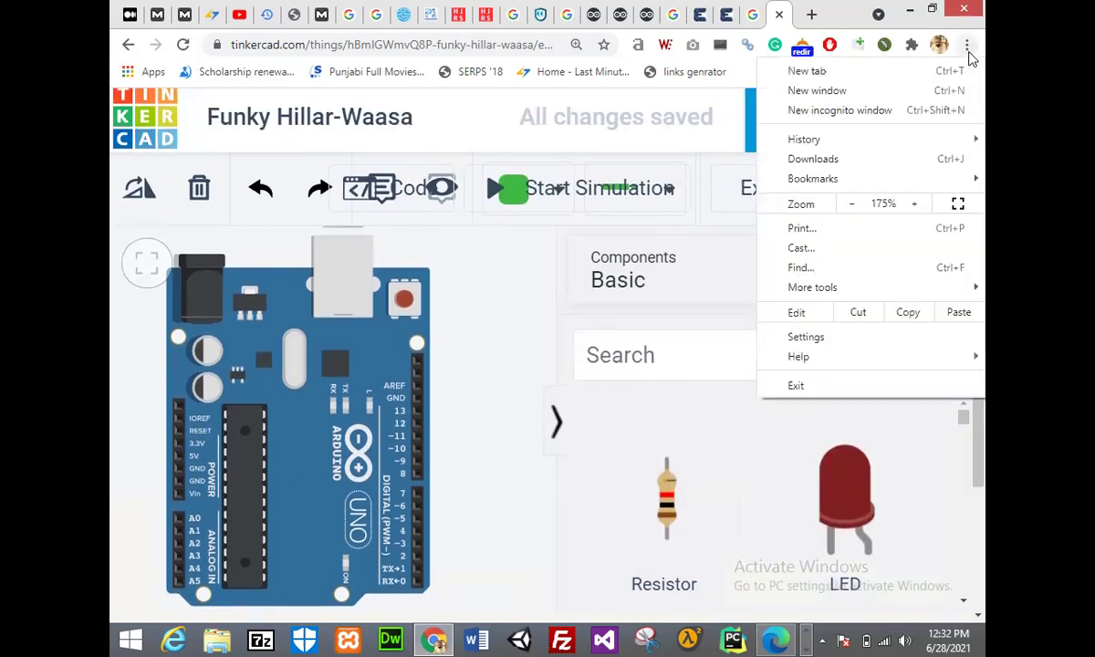
left_click(853, 204)
left_click(852, 204)
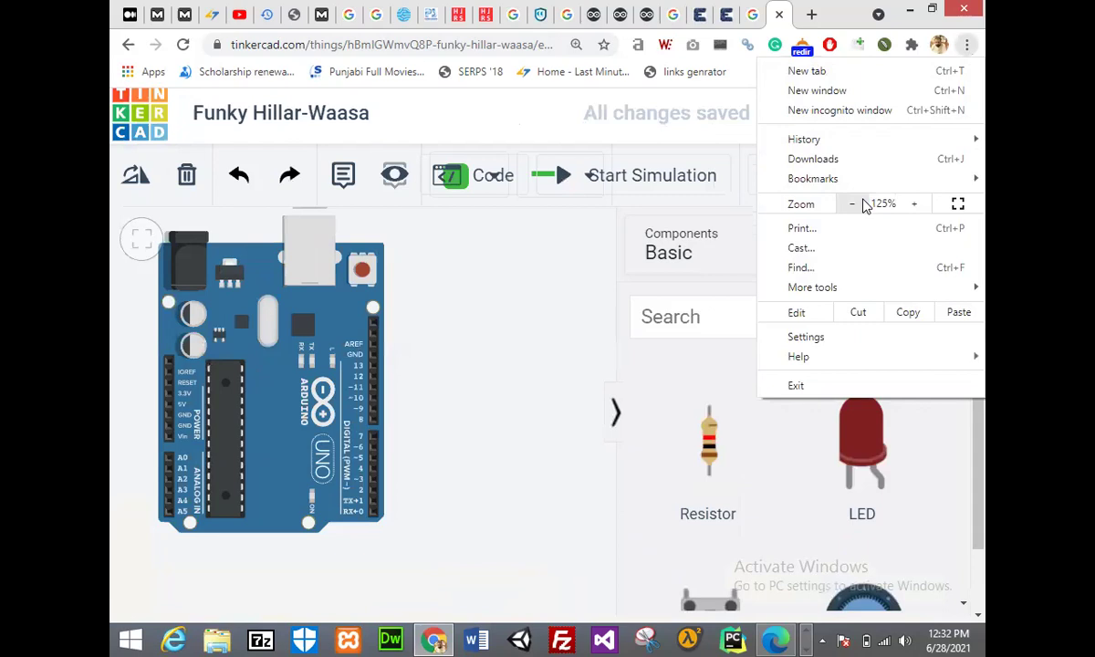
left_click(564, 279)
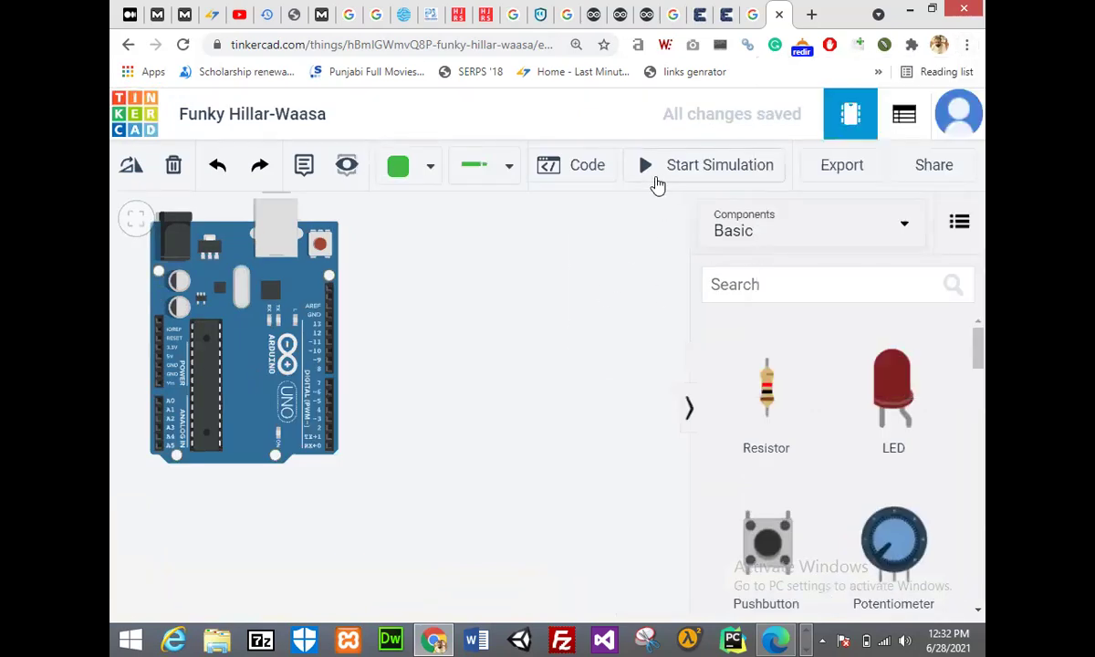
Open the Arduino's code editor and switch it from Blocks to Text mode.
left_click(589, 173)
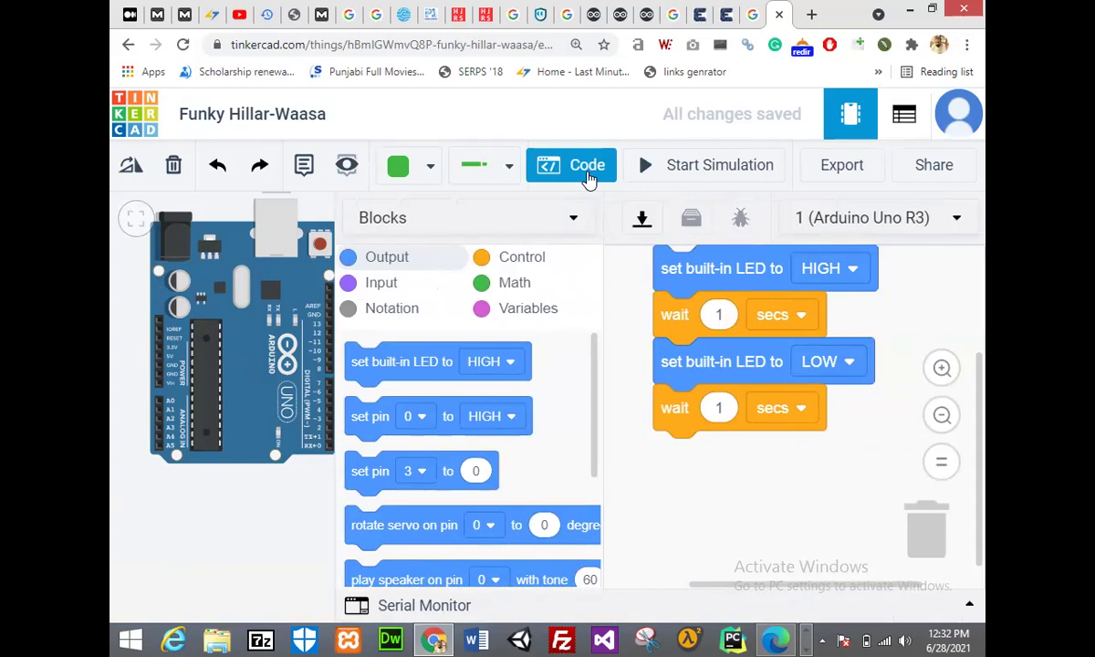
left_click(454, 217)
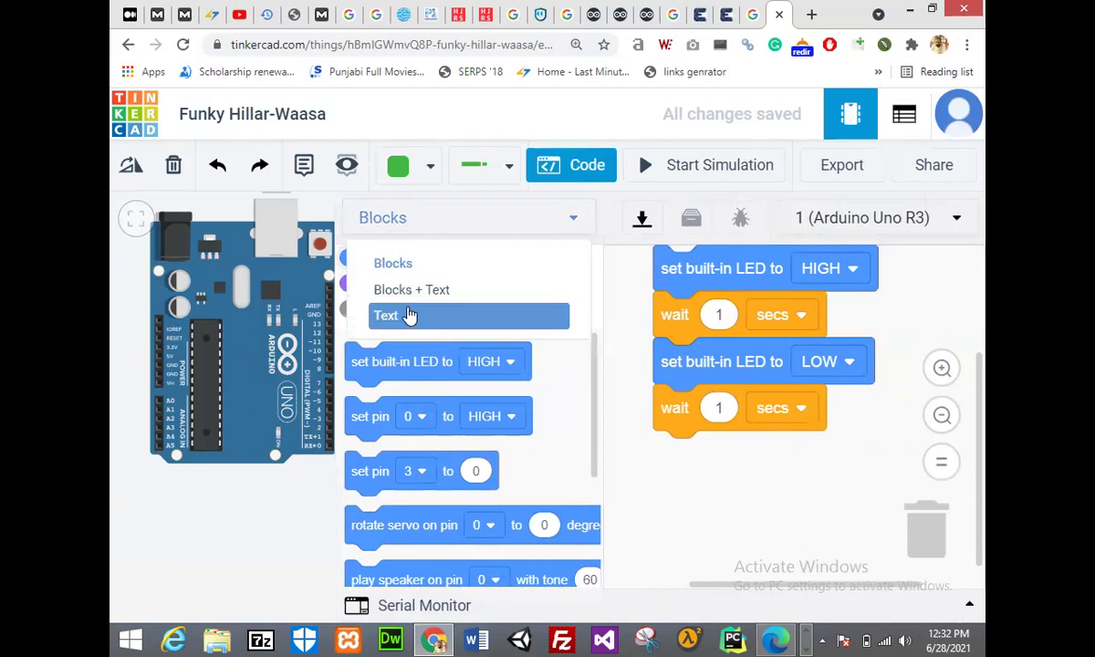
left_click(411, 315)
left_click(617, 331)
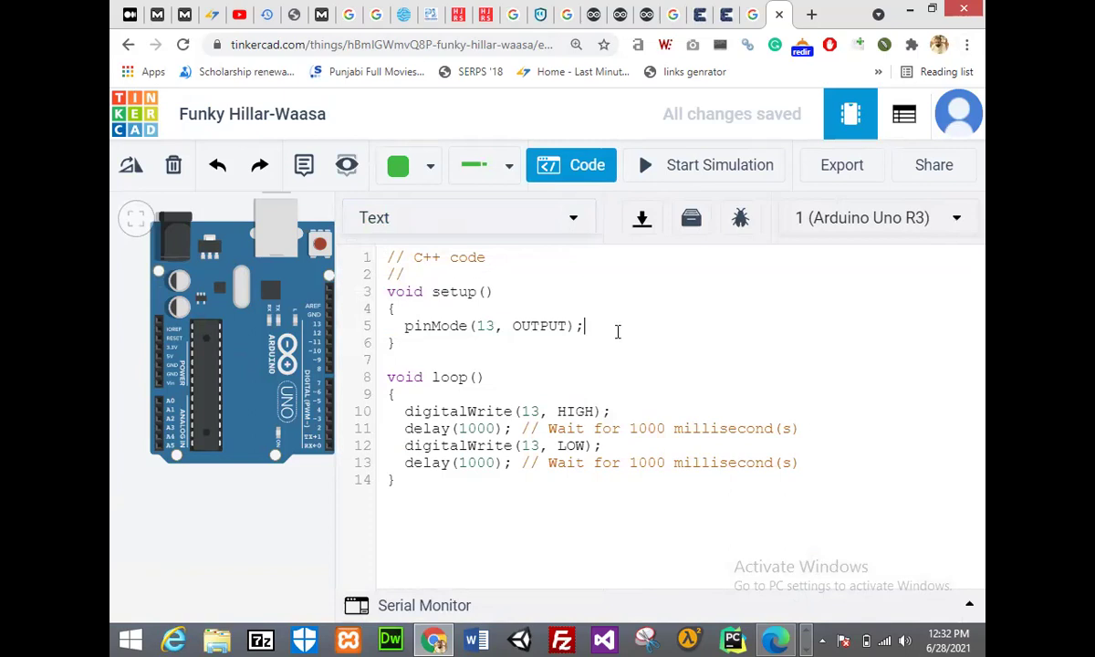
double_click(407, 326)
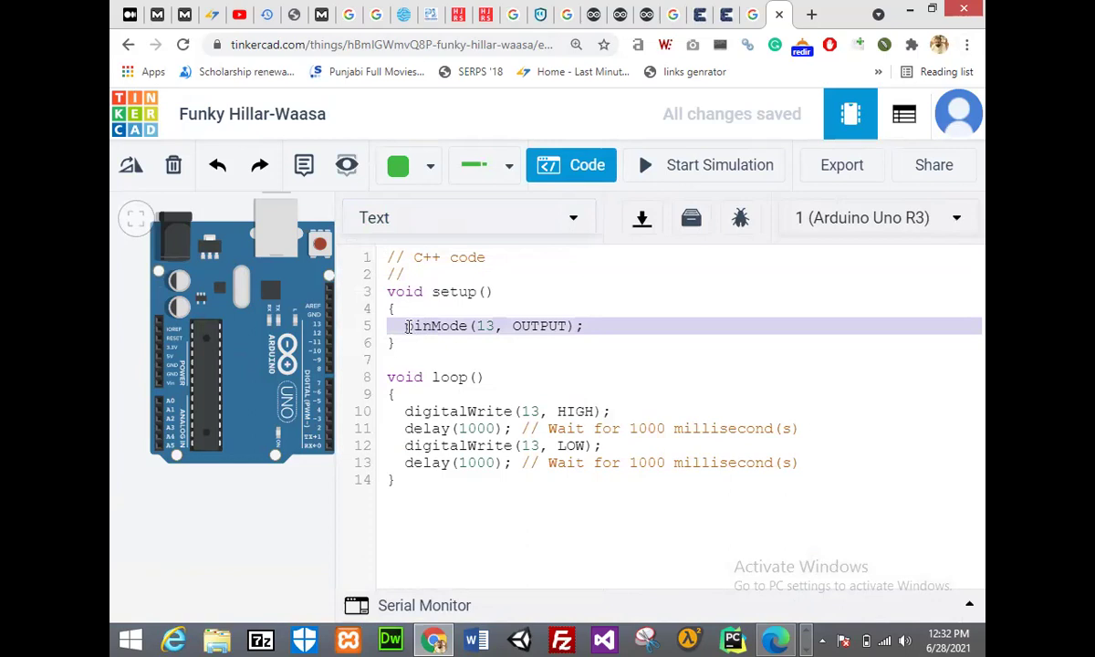
left_click_drag(406, 327, 556, 321)
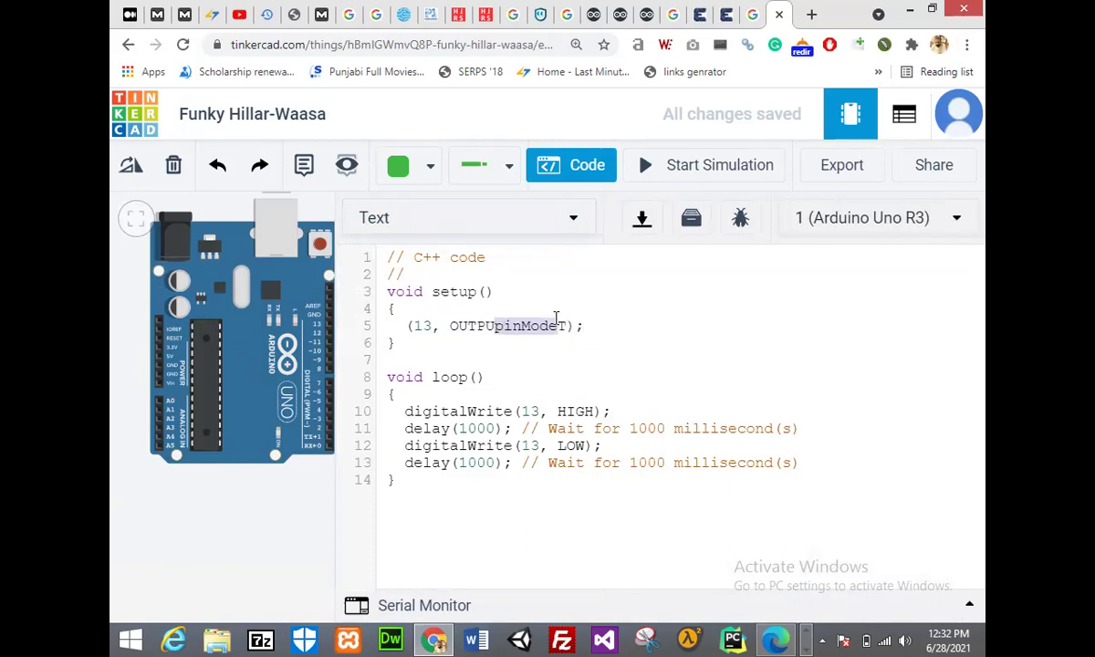
key("ctrl+z")
left_click(606, 326)
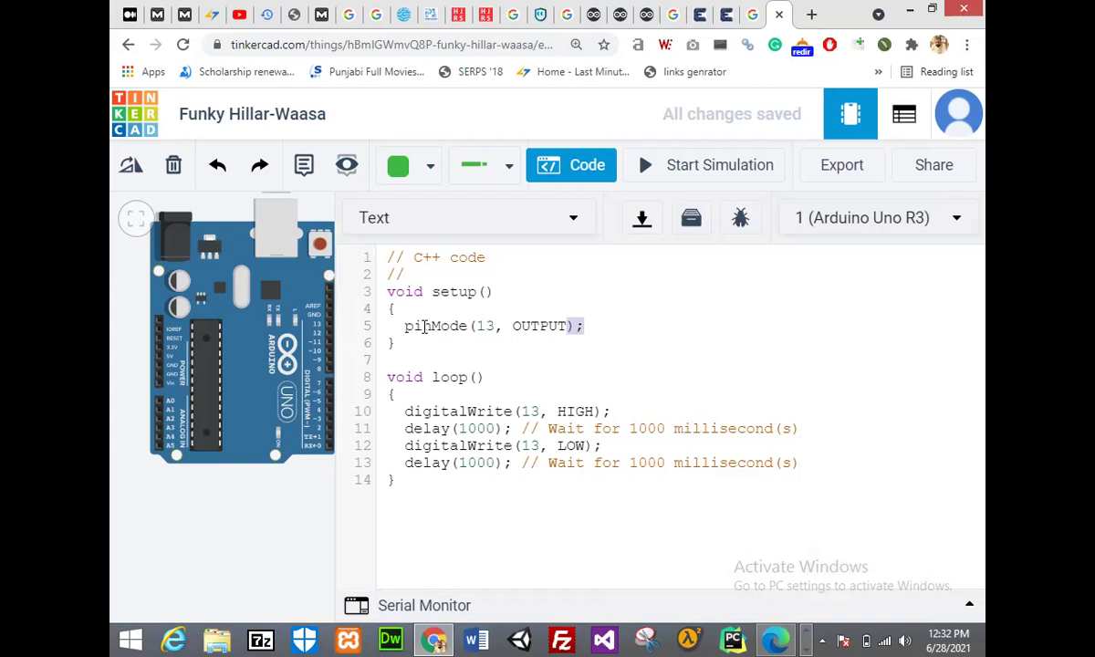
Examine the pinMode statement and the setup() and loop() functions in the default C++ code.
left_click_drag(399, 325, 578, 325)
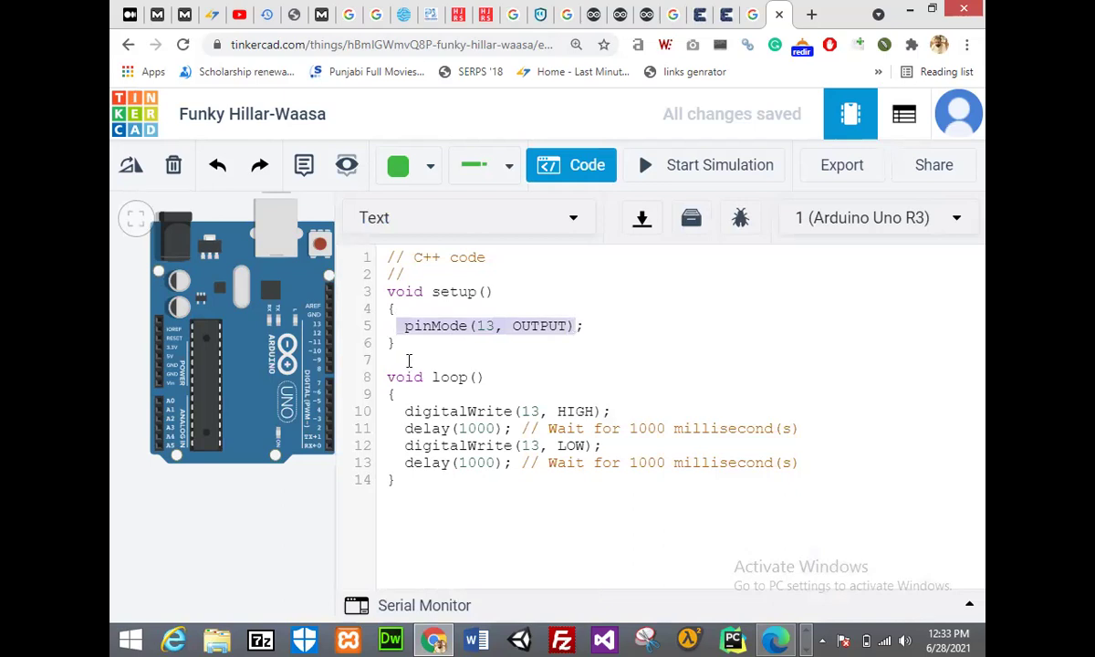
left_click(385, 317)
left_click_drag(387, 318, 382, 292)
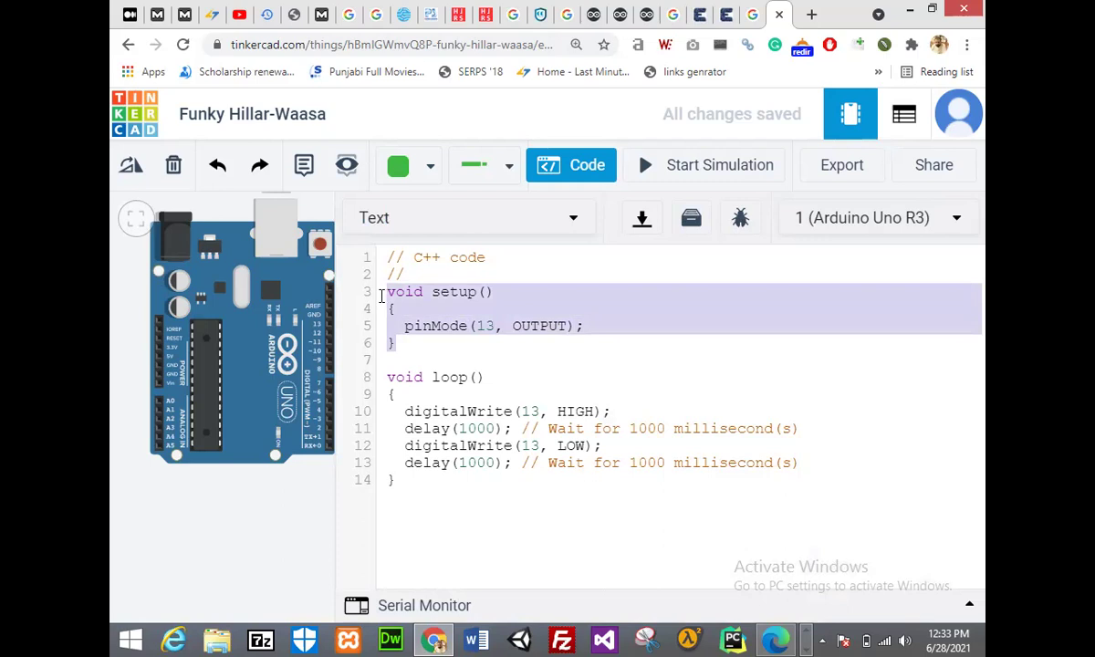
left_click_drag(395, 480, 374, 391)
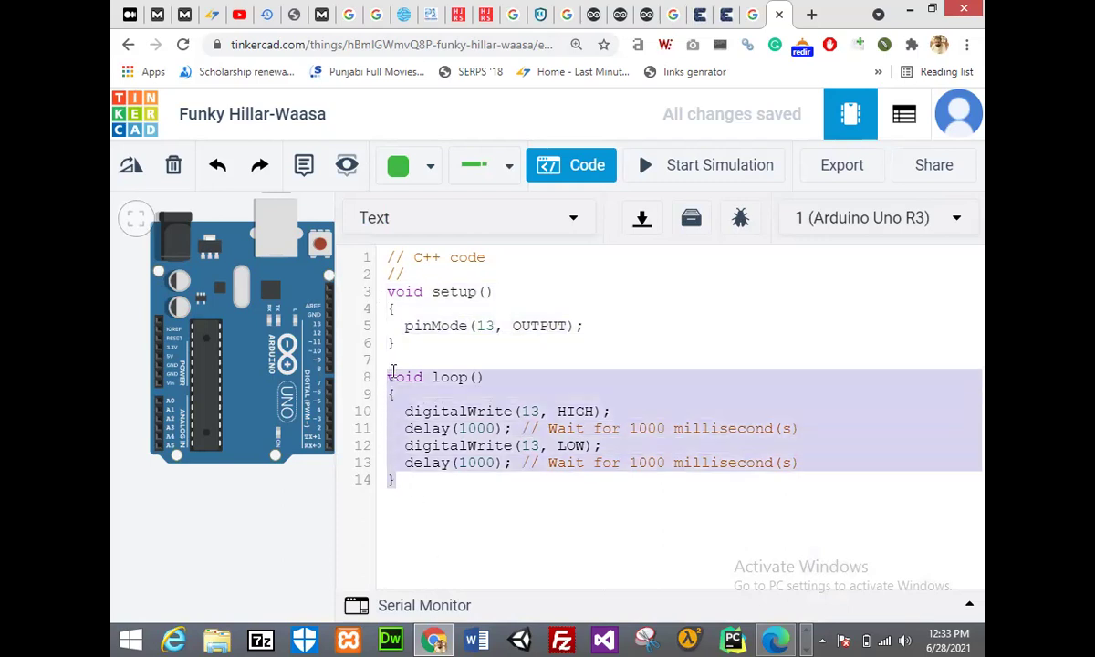
left_click(372, 350)
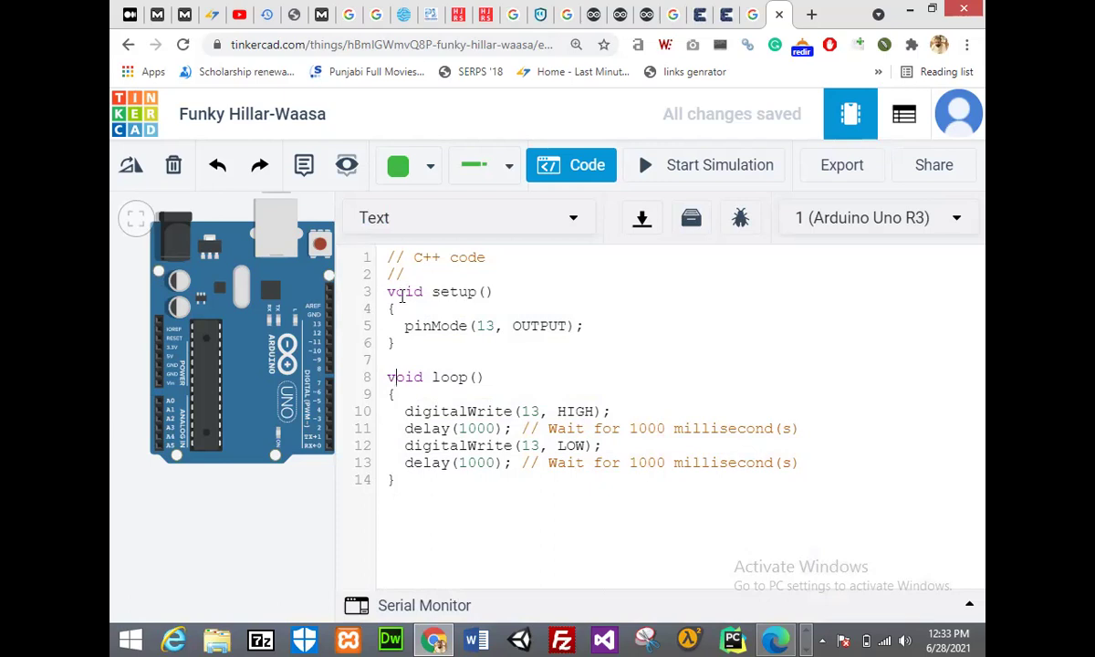
left_click_drag(406, 343, 383, 301)
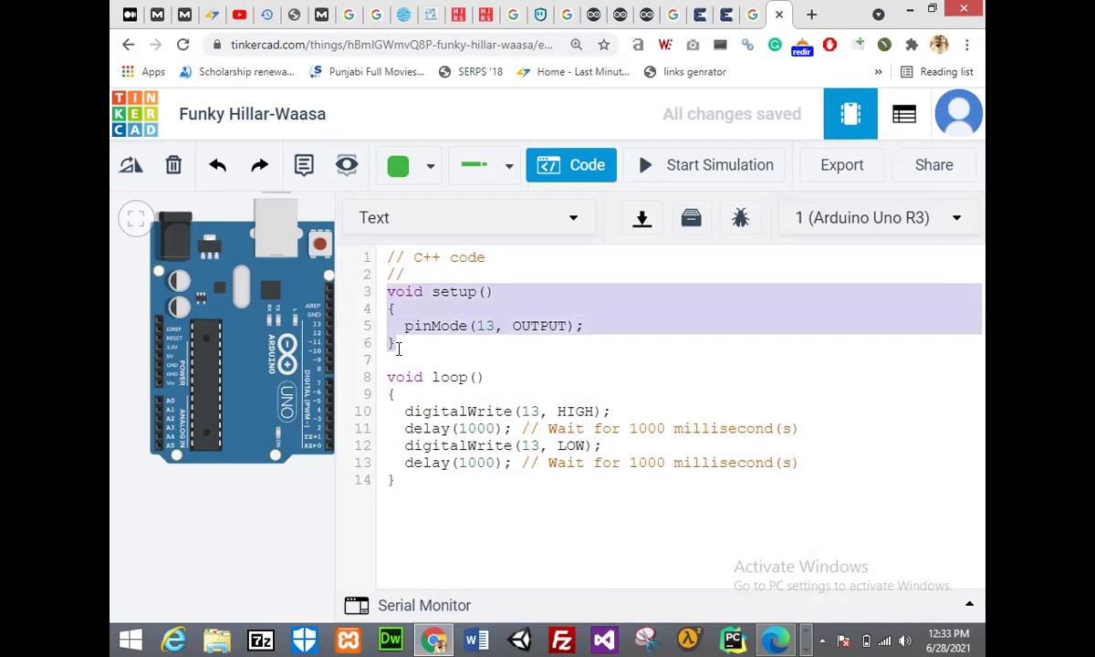
left_click_drag(396, 479, 379, 381)
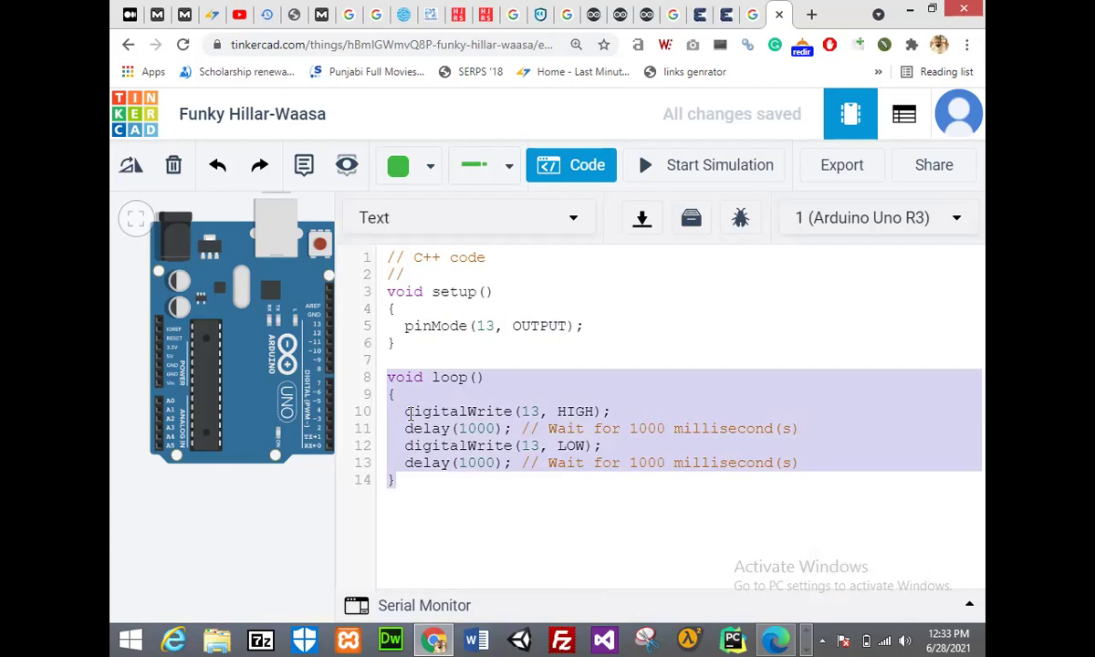
Examine the digitalWrite and delay statements inside loop(), including their pin number, HIGH/LOW states and delay time.
left_click(405, 326)
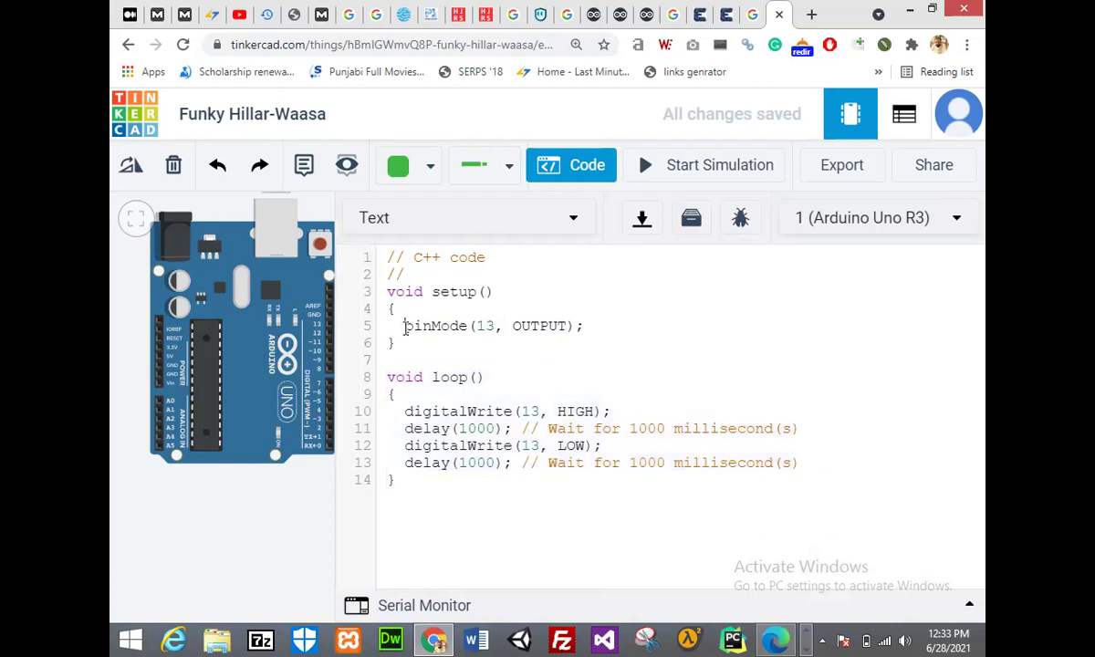
left_click_drag(407, 411, 508, 412)
left_click(508, 412)
left_click(518, 412)
double_click(531, 412)
left_click(571, 412)
left_click_drag(407, 427, 496, 425)
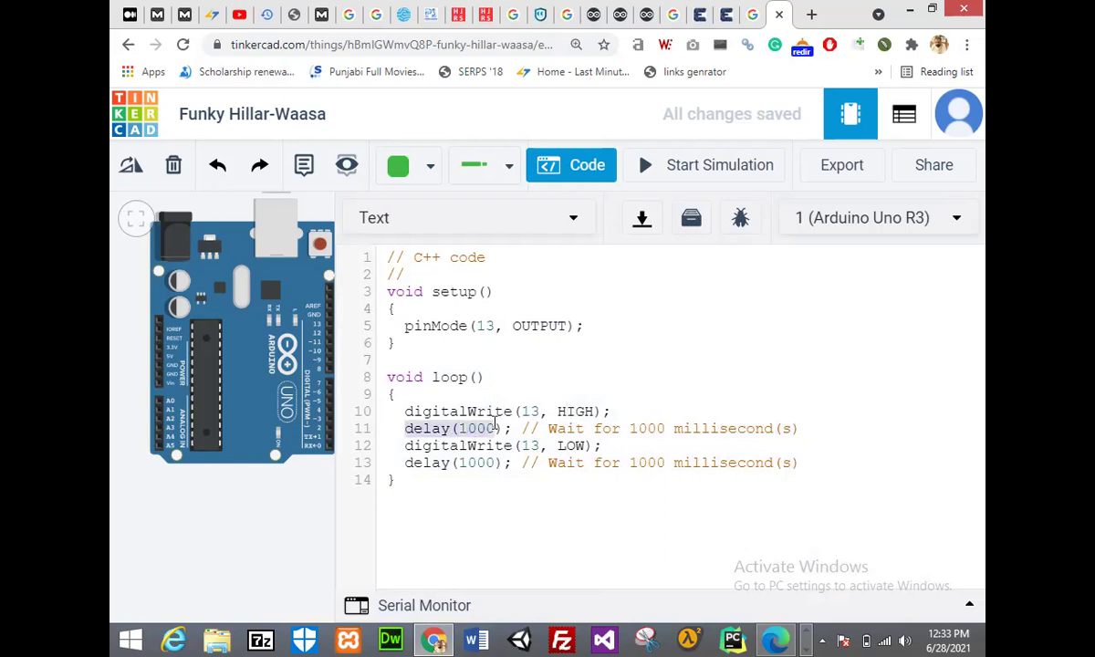
left_click(497, 425)
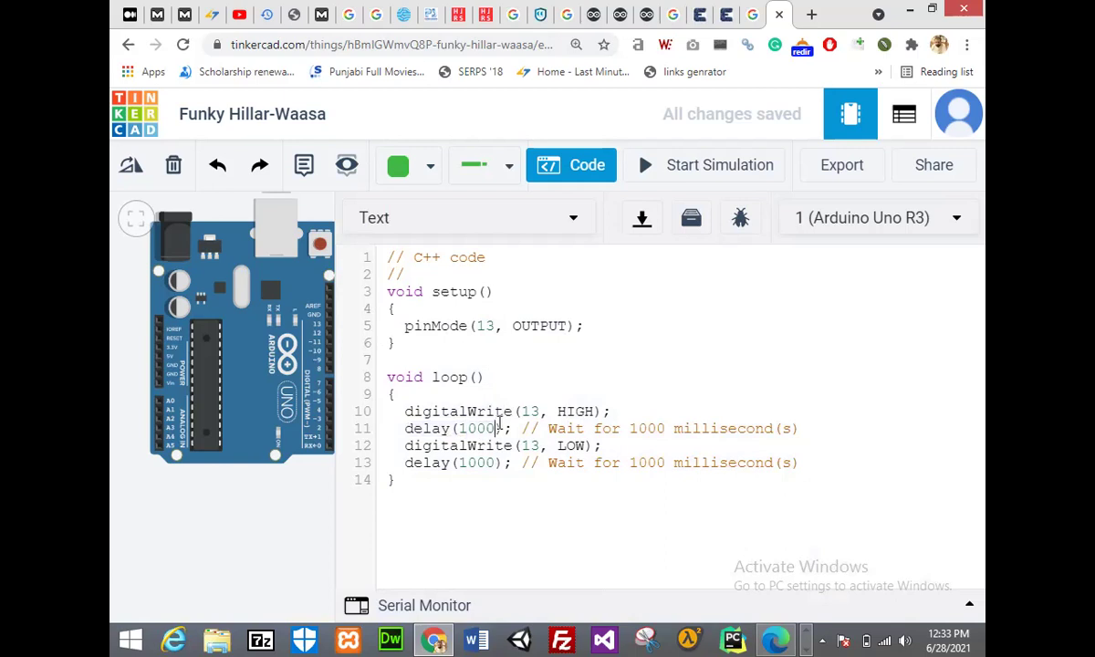
left_click_drag(499, 425, 465, 428)
left_click(541, 445)
left_click(574, 445)
Close the code editor and place an LED on the workplane to the right of the Arduino board.
left_click(578, 163)
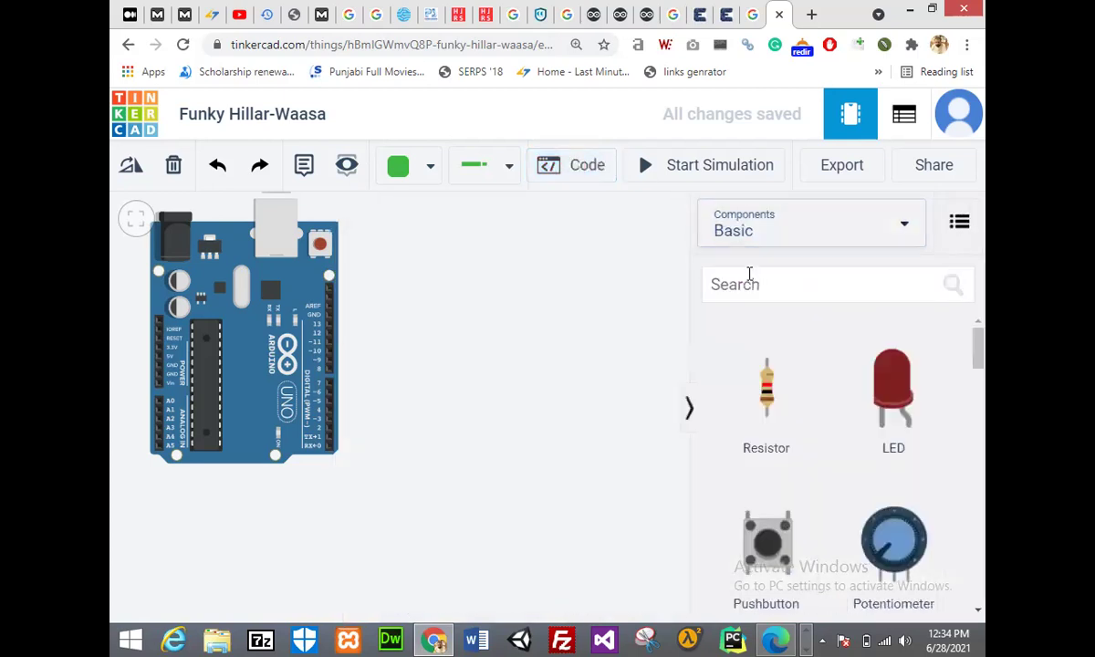
left_click_drag(890, 383, 522, 328)
left_click_drag(520, 331, 508, 325)
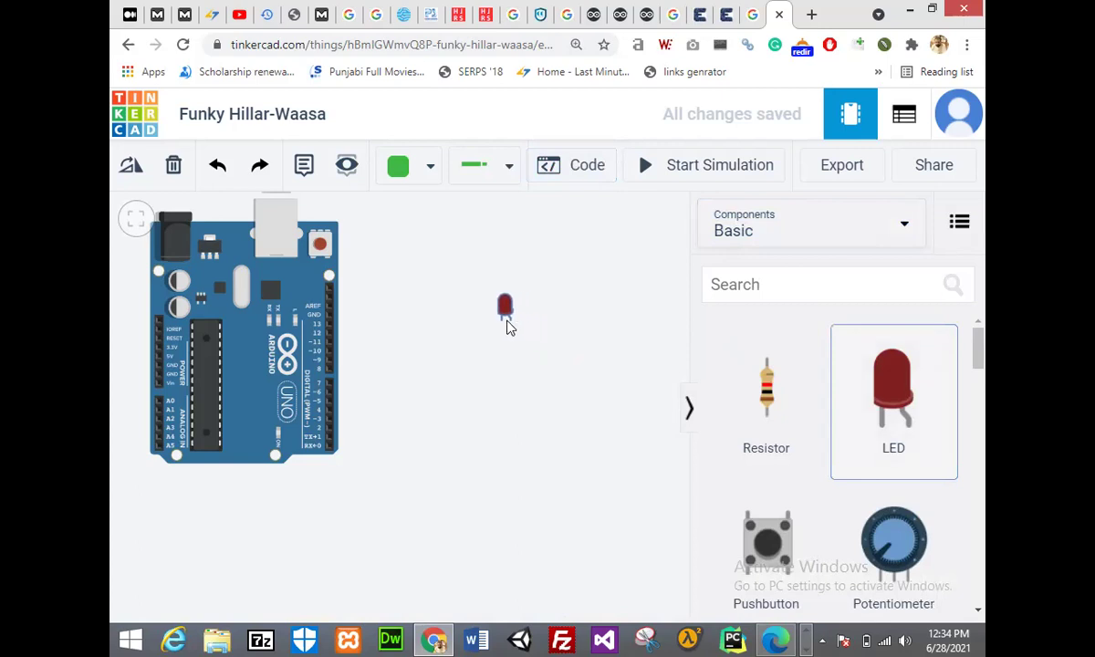
left_click(383, 329)
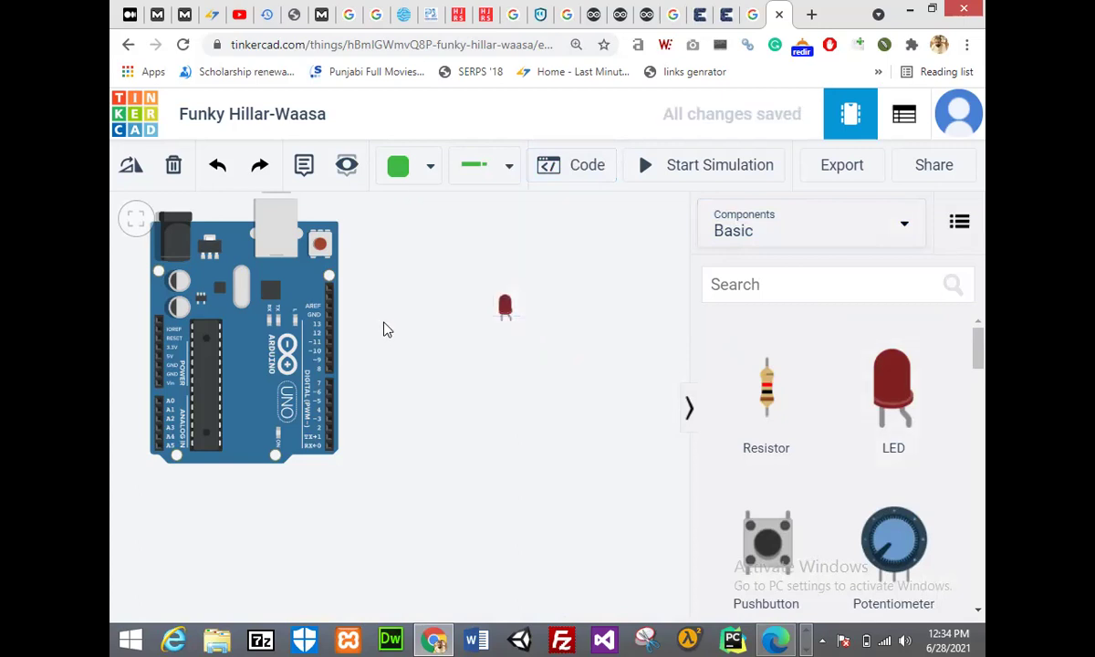
Rotate the LED 90 degrees clockwise so its legs face the Arduino, and move it slightly down.
left_click(502, 309)
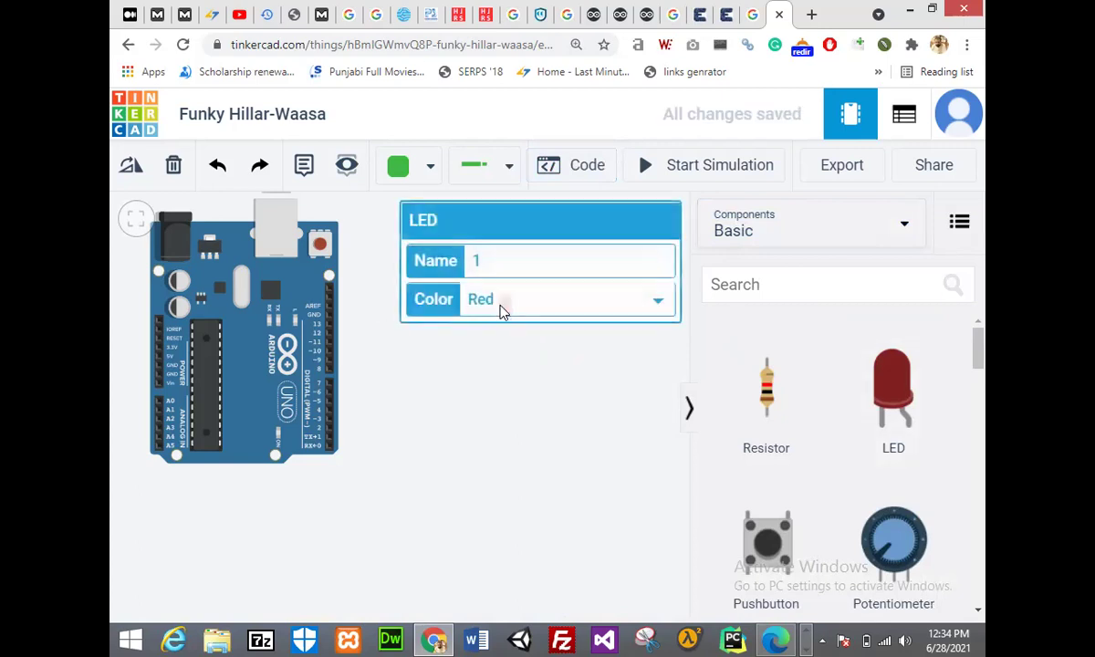
left_click(132, 167)
left_click_drag(517, 312, 517, 357)
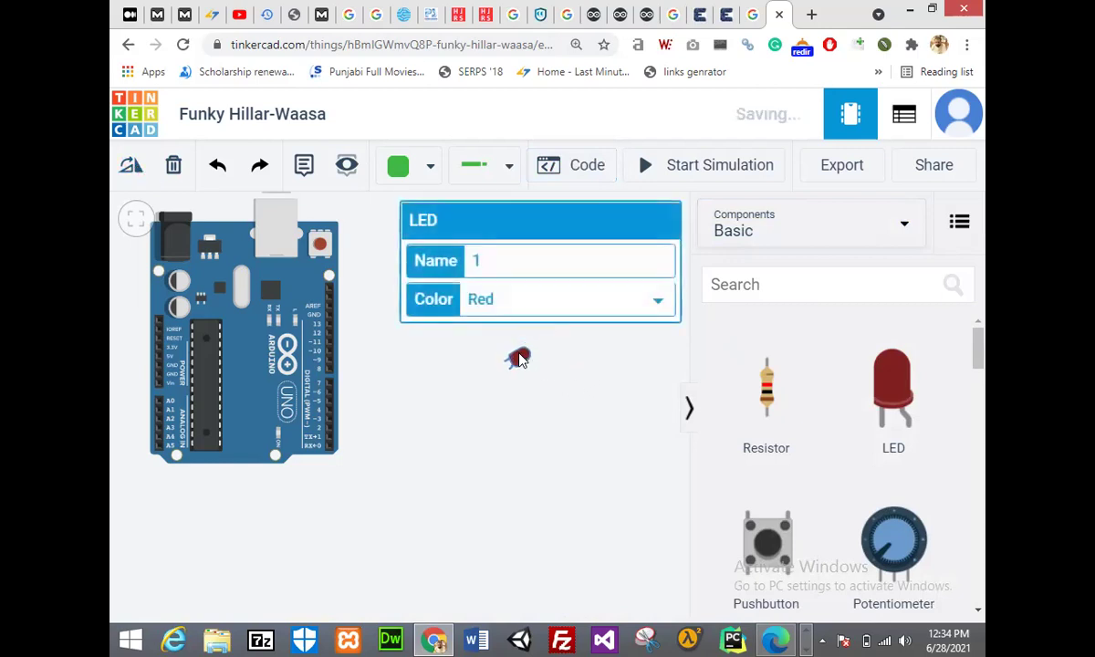
left_click(131, 166)
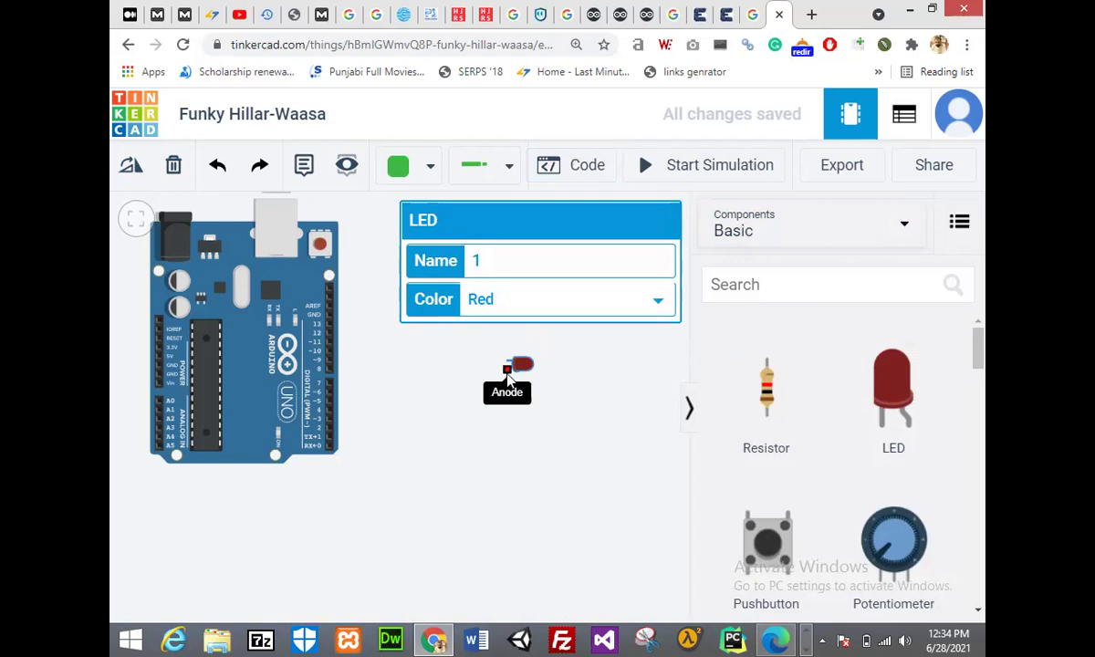
Wire the LED's anode to Arduino pin D13 and its cathode to the GND pin next to it.
left_click(507, 372)
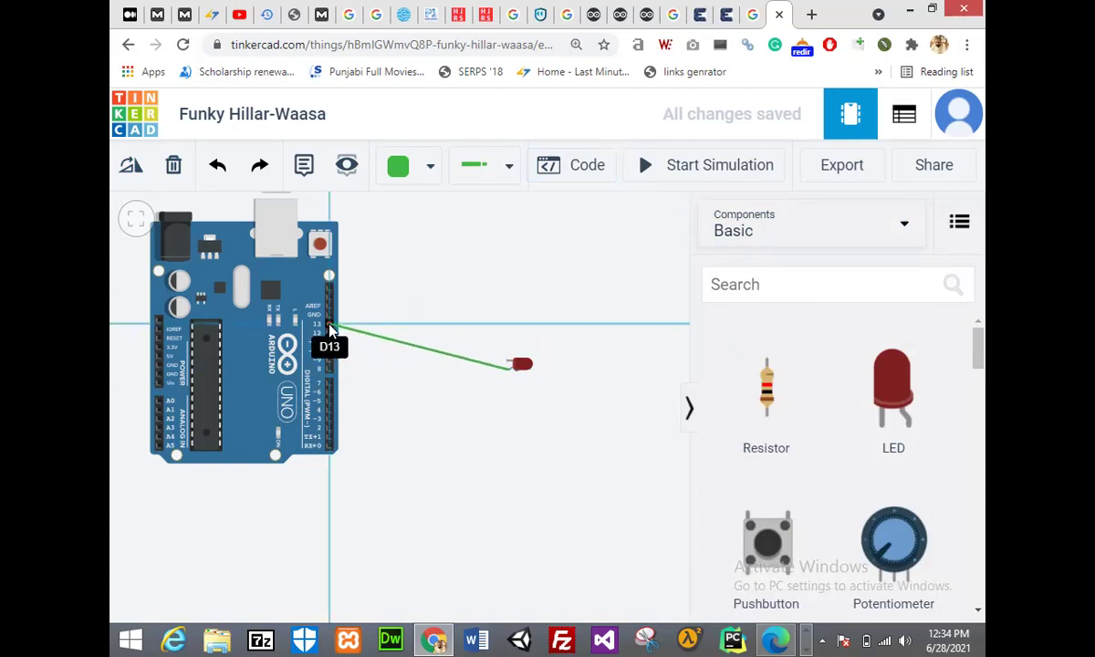
left_click(329, 326)
left_click(510, 367)
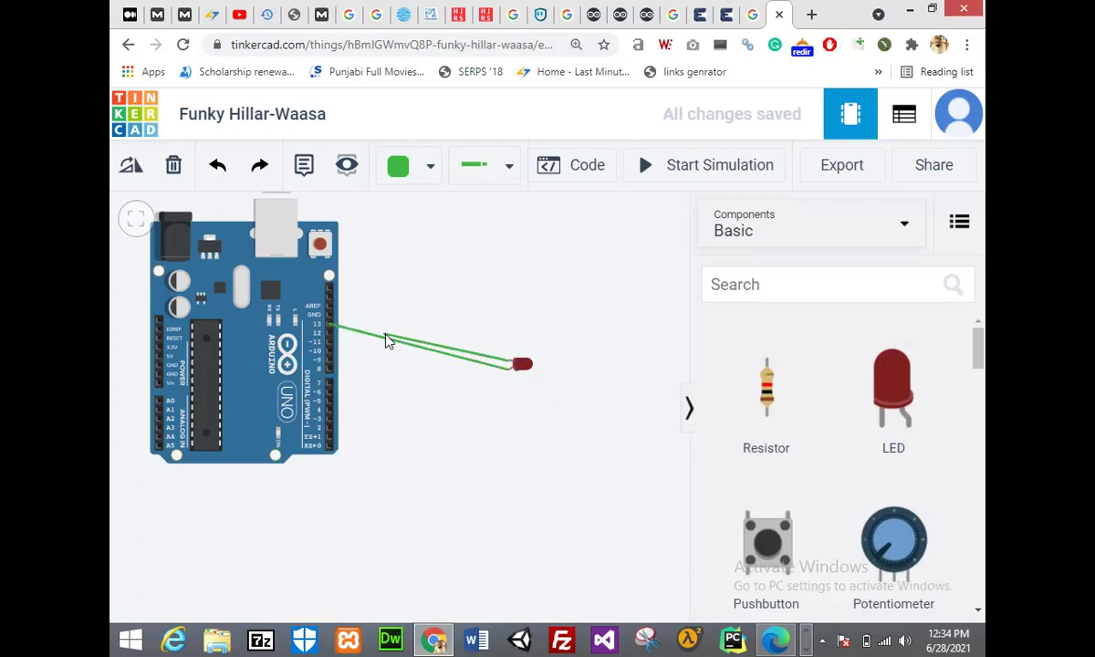
left_click(330, 318)
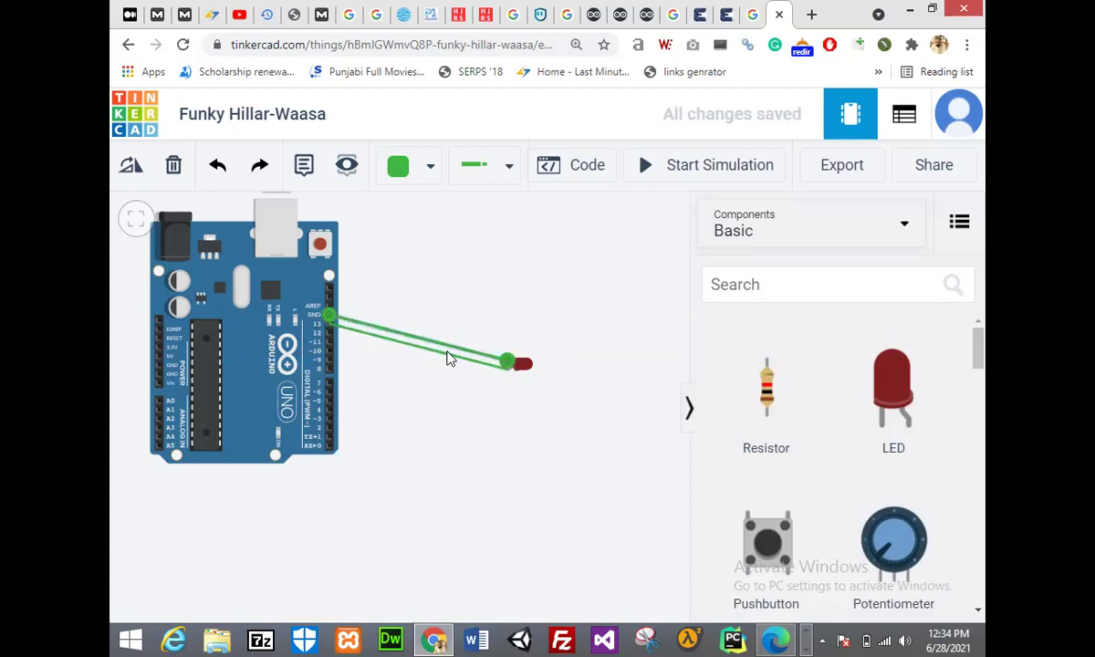
Change the color of the wire between the LED's cathode and GND to black.
left_click(417, 173)
left_click(430, 238)
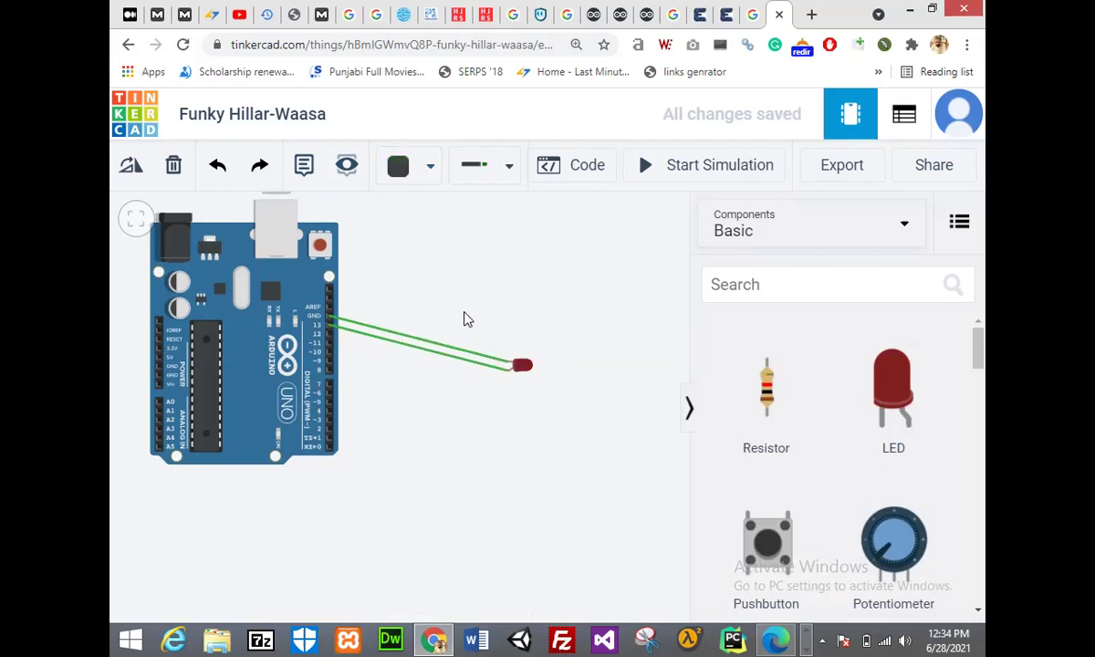
left_click(453, 351)
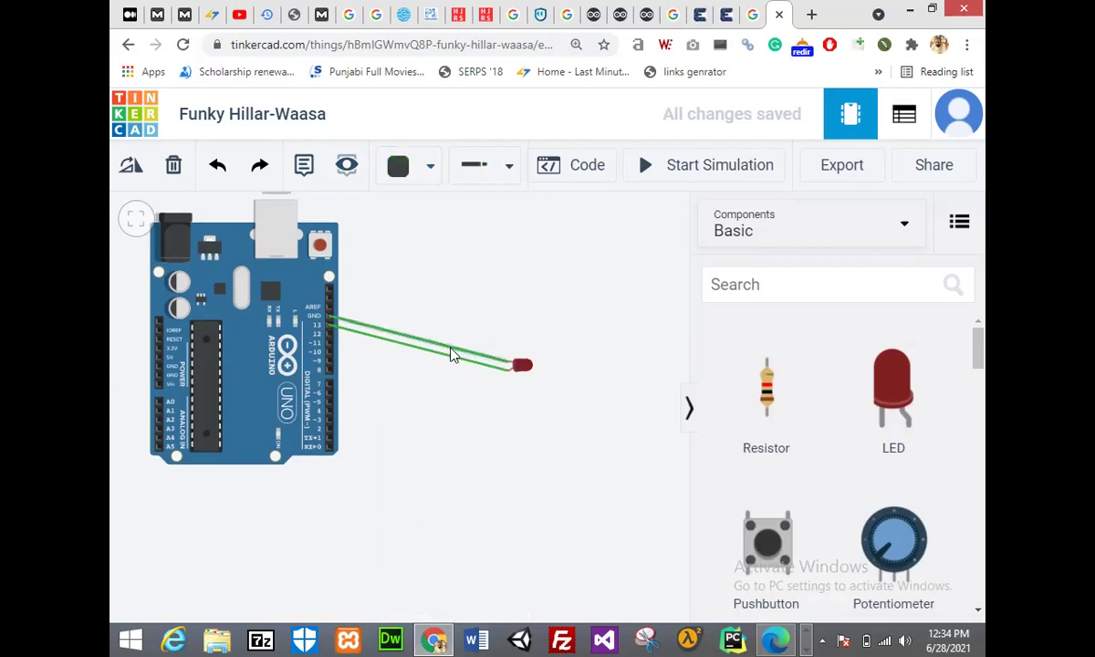
left_click(399, 175)
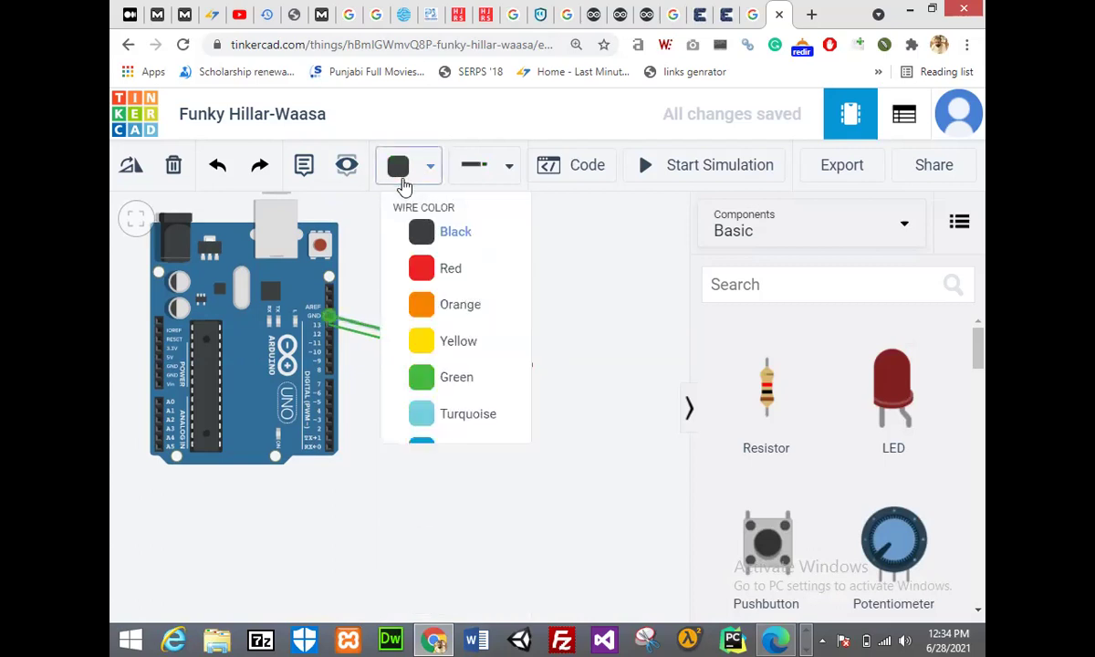
left_click(462, 254)
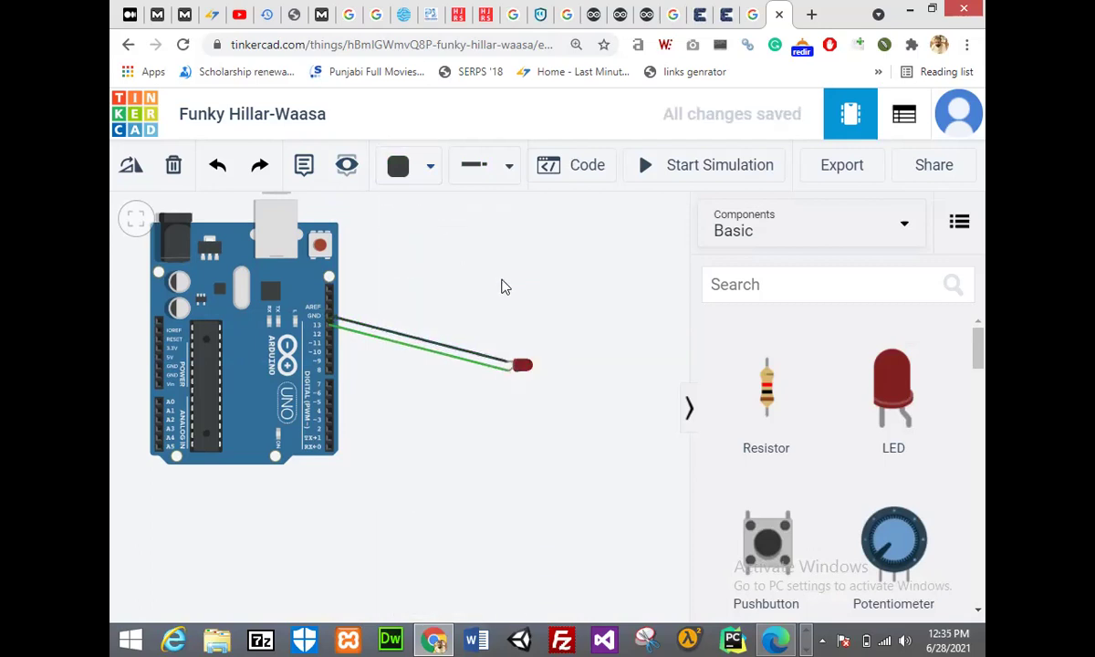
Simulate the circuit, review the pin 13 code and the LED's wiring while it runs, and stop the simulation.
left_click(687, 173)
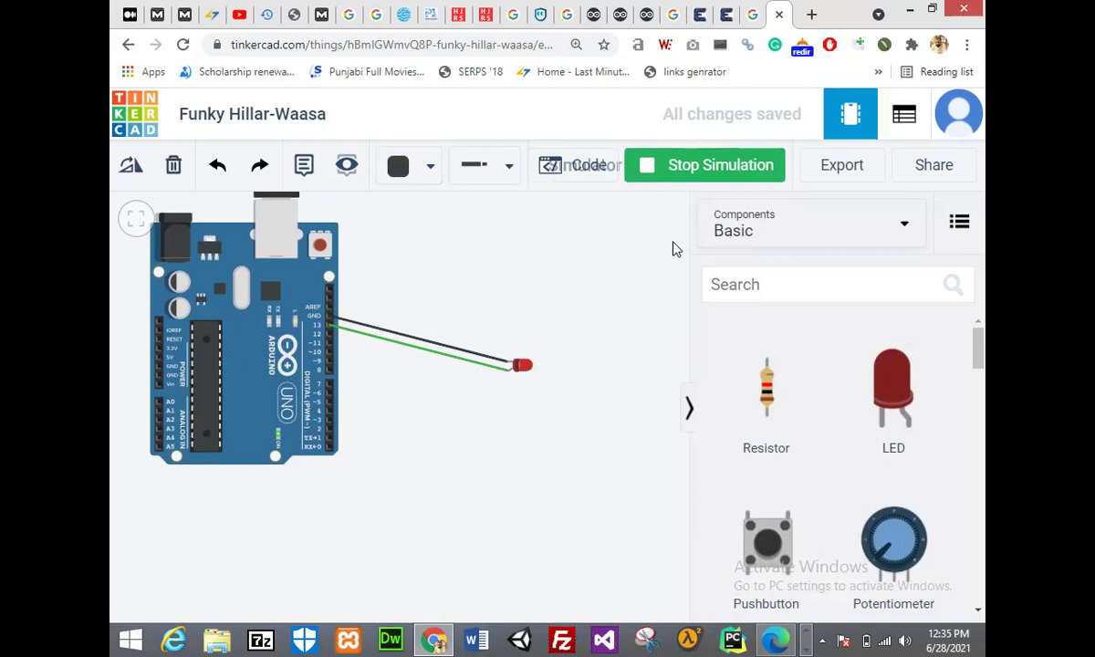
left_click(587, 170)
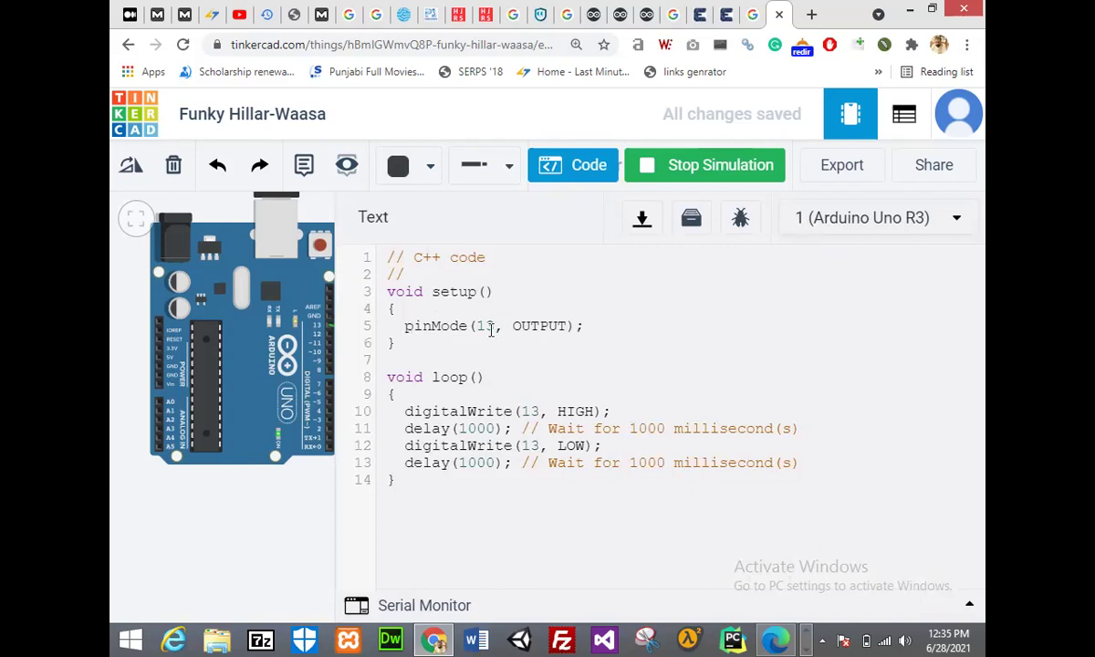
left_click(554, 334)
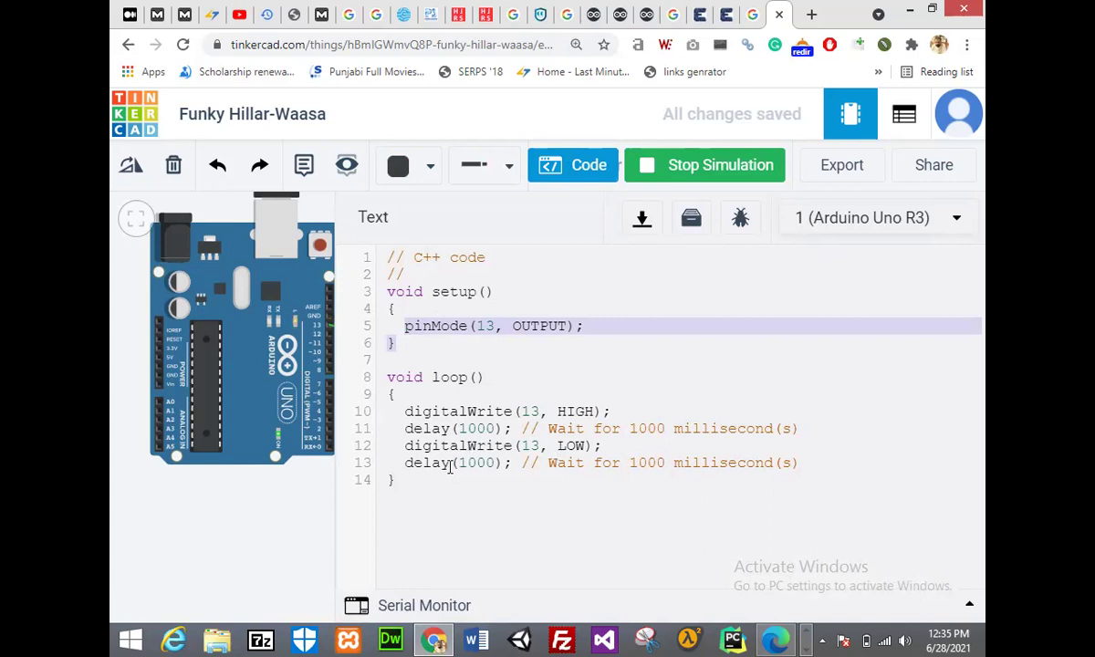
left_click(552, 162)
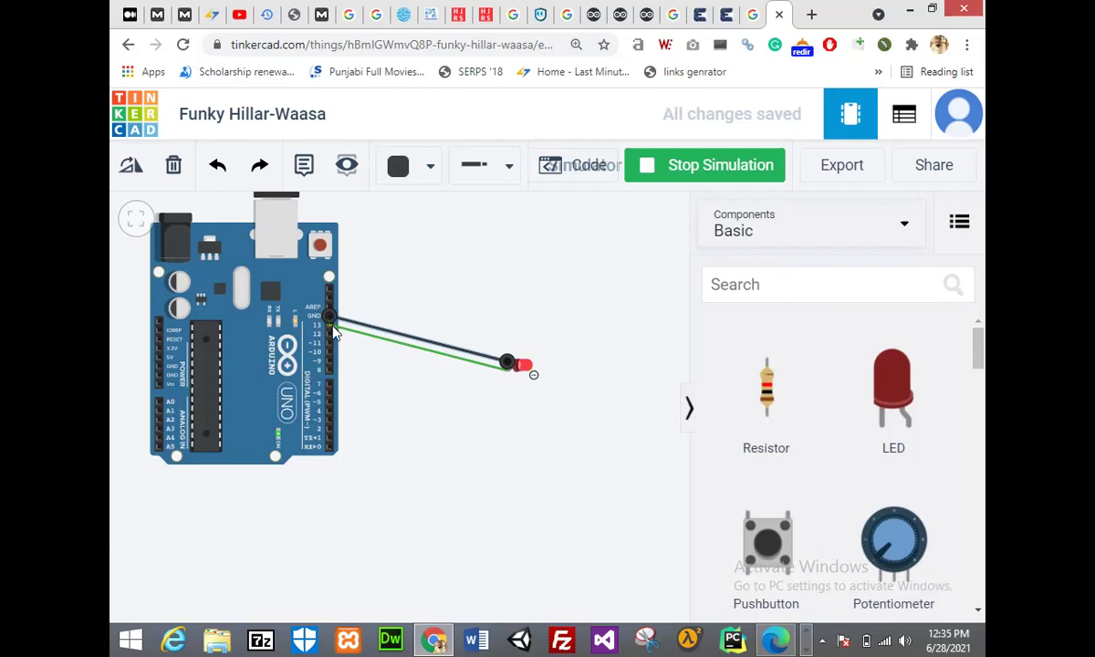
left_click(331, 327)
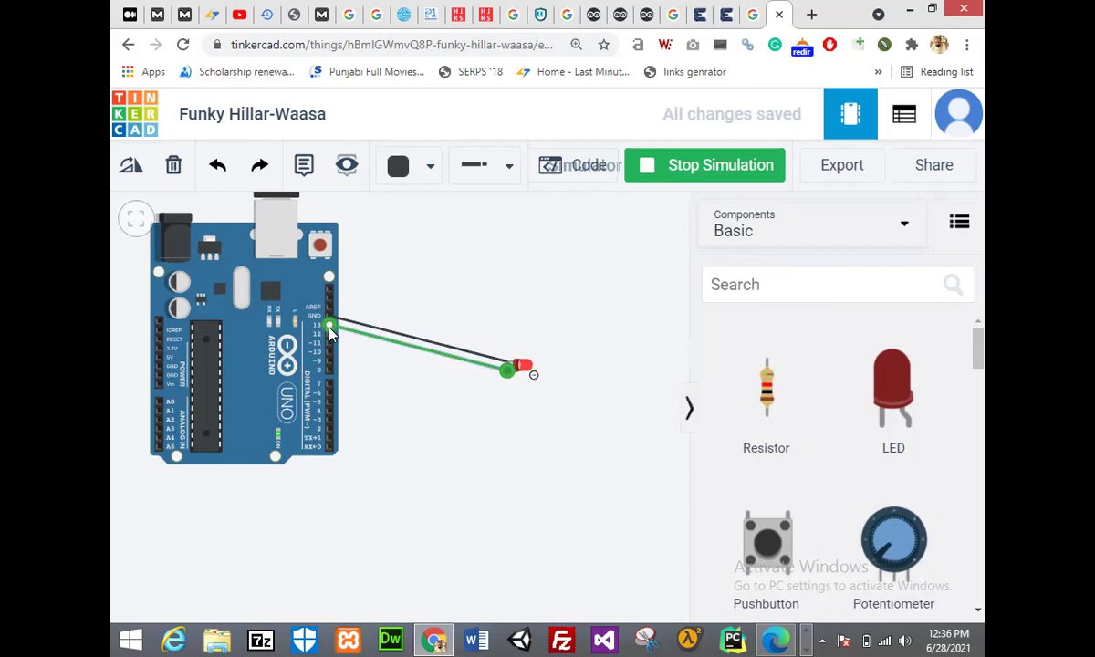
left_click(708, 167)
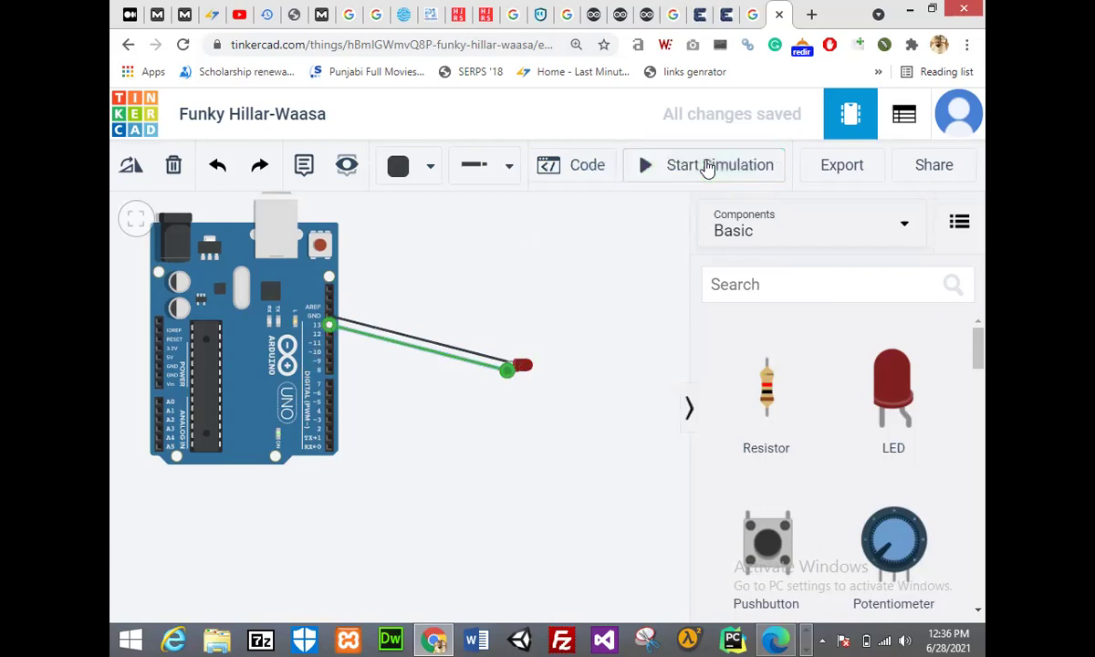
Try the LED's anode wire on the Arduino's 5V pin in a simulation, and reconnect it to pin D13.
left_click_drag(328, 325, 158, 363)
left_click(657, 170)
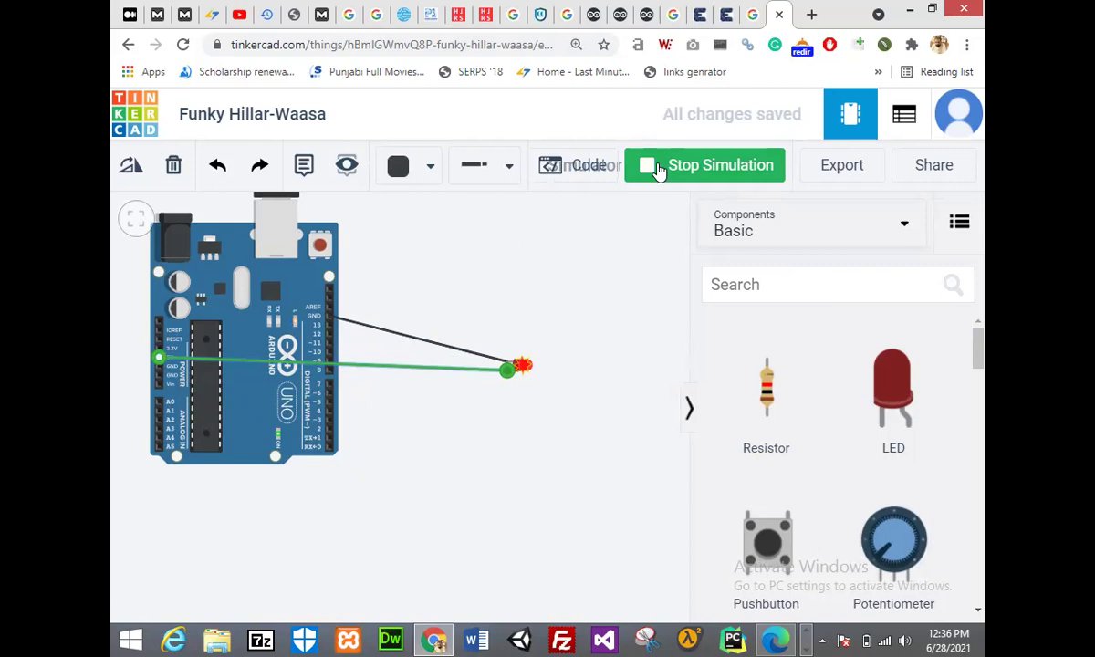
left_click(659, 170)
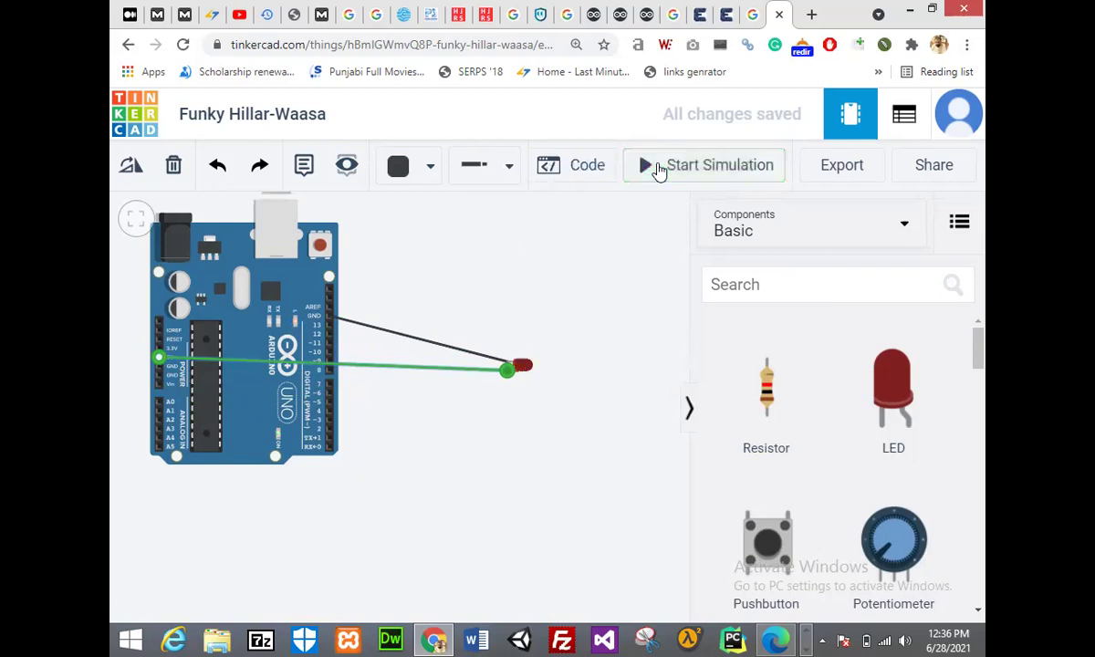
left_click_drag(157, 359, 329, 333)
left_click(461, 268)
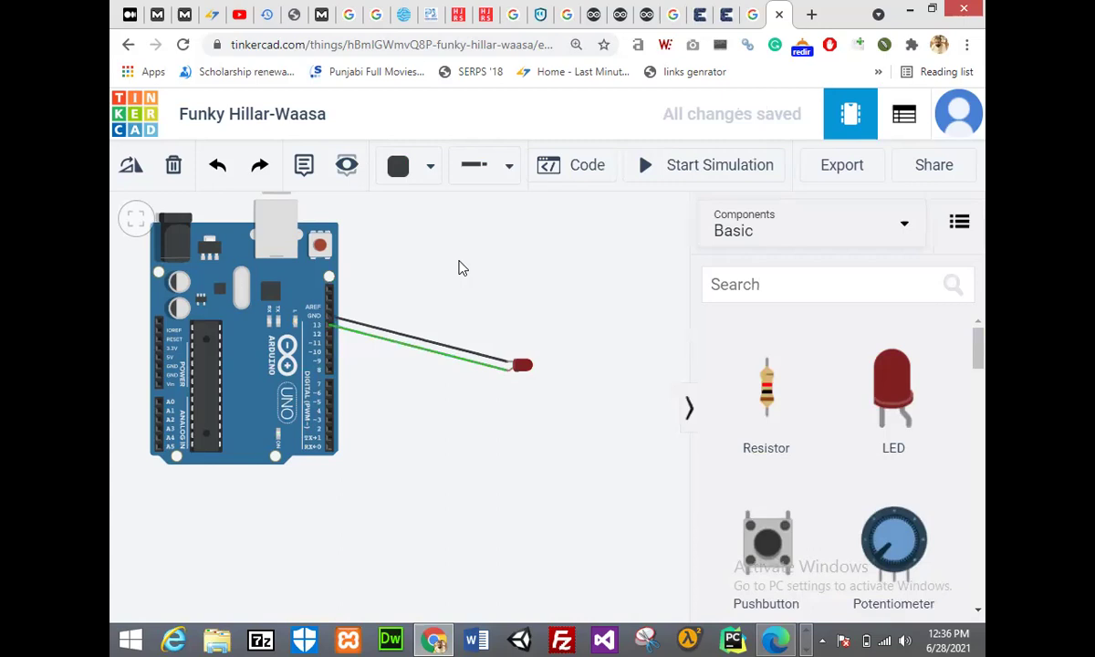
Set both delay calls in the Arduino's loop function to 100 milliseconds.
left_click(521, 370)
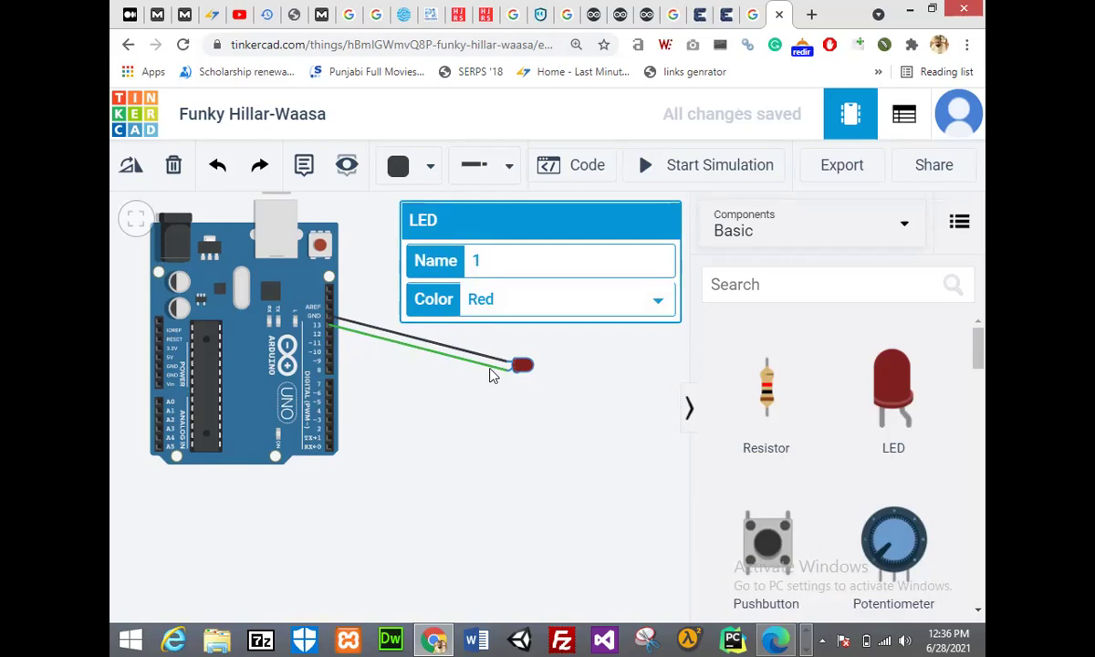
left_click(585, 172)
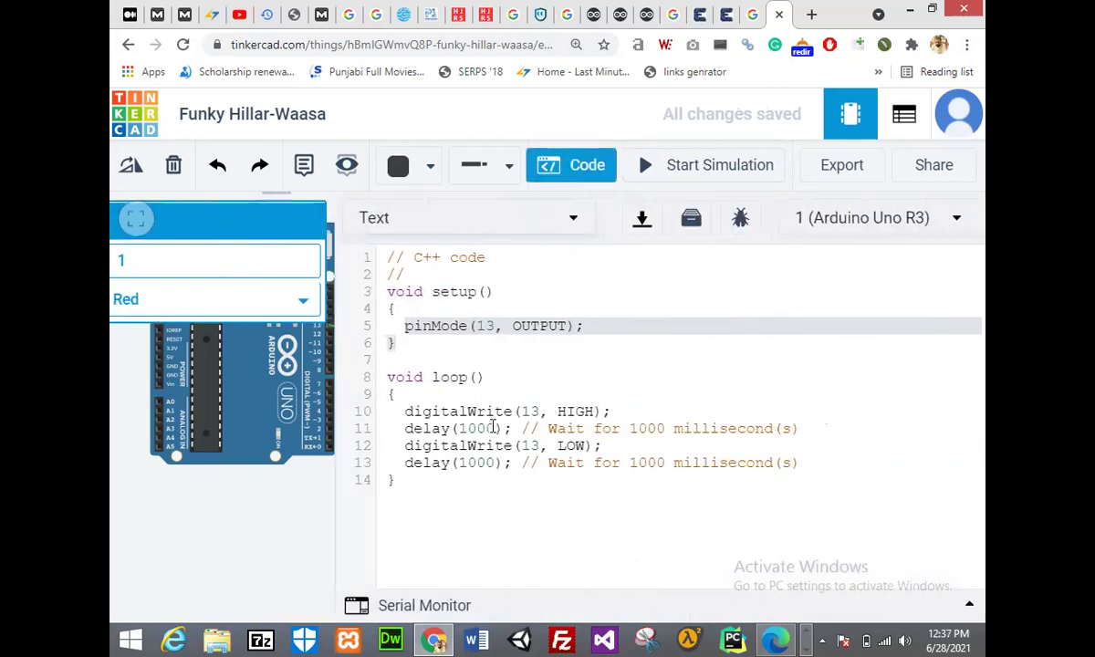
left_click(495, 428)
key("BackSpace")
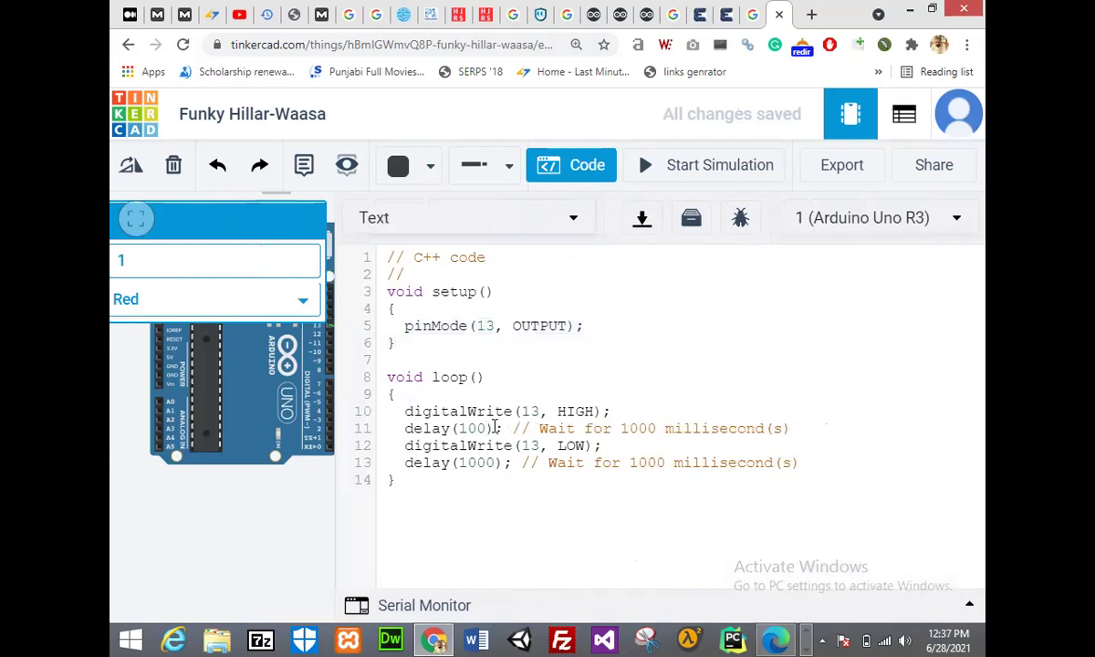
left_click(495, 463)
key("BackSpace")
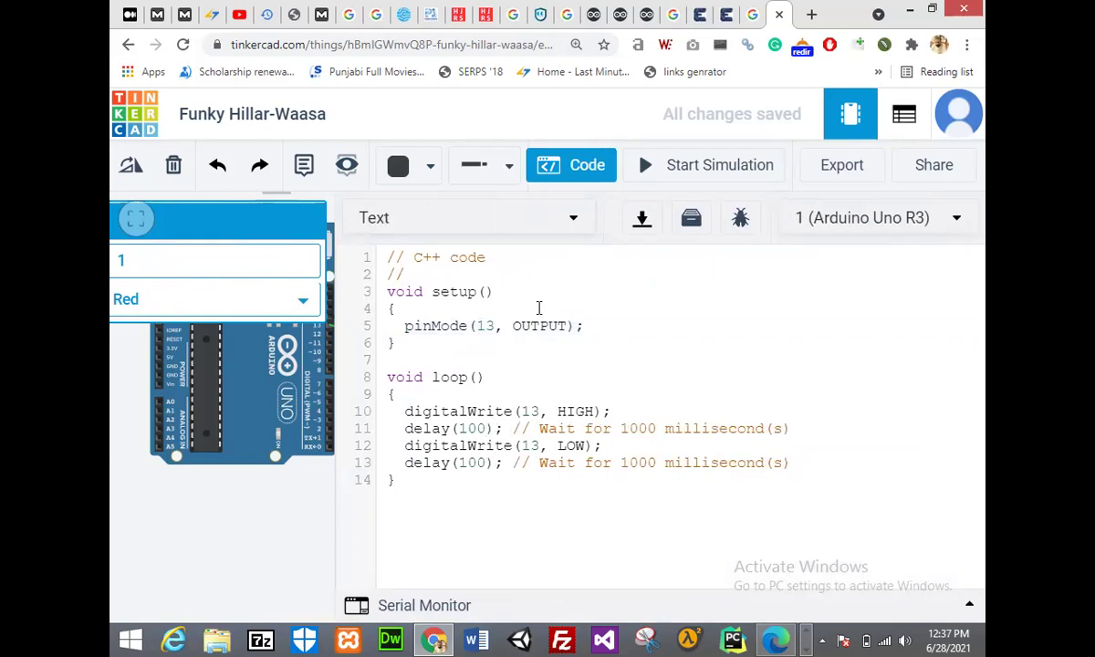
Close the code editor, run the simulation to check the LED's faster blinking, and stop it.
left_click(586, 173)
left_click(670, 169)
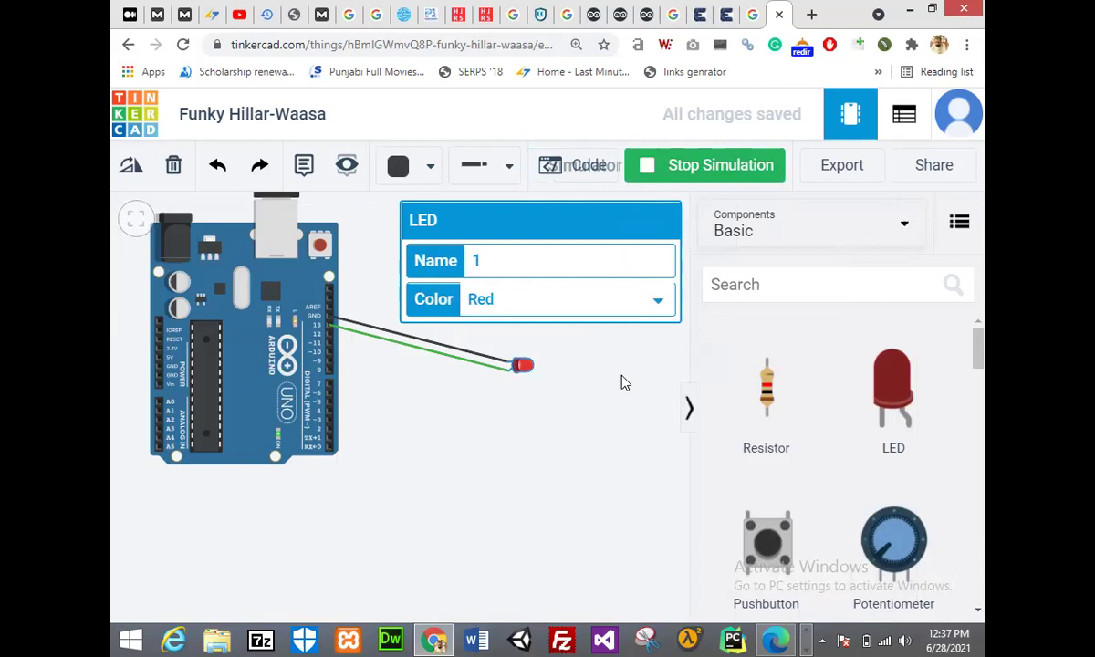
left_click(739, 168)
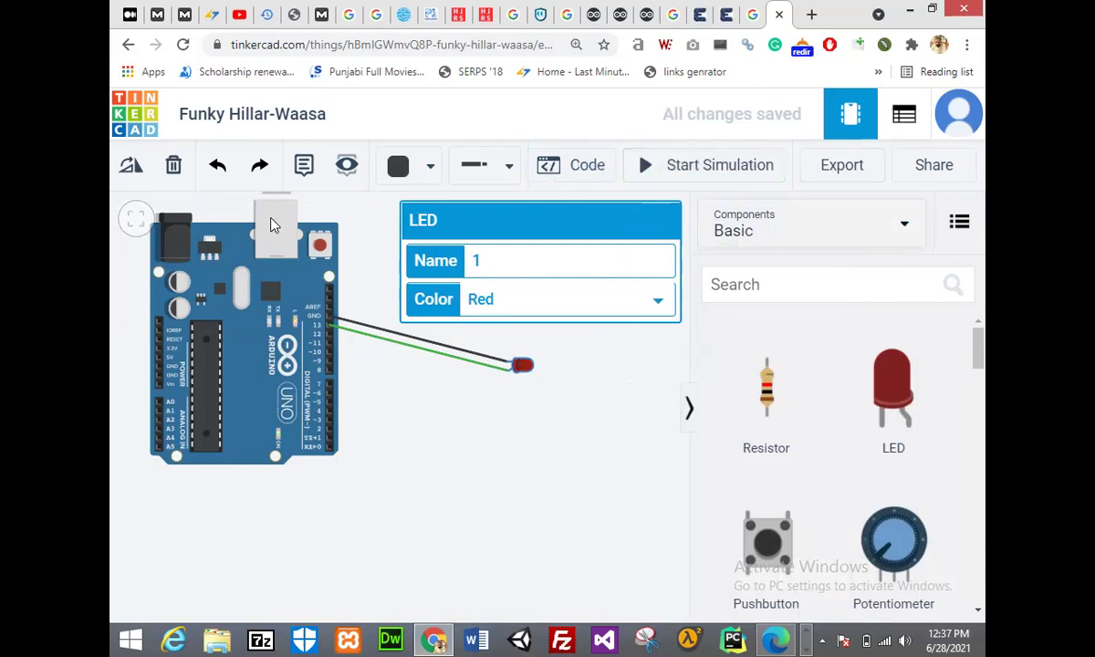
left_click_drag(273, 223, 275, 256)
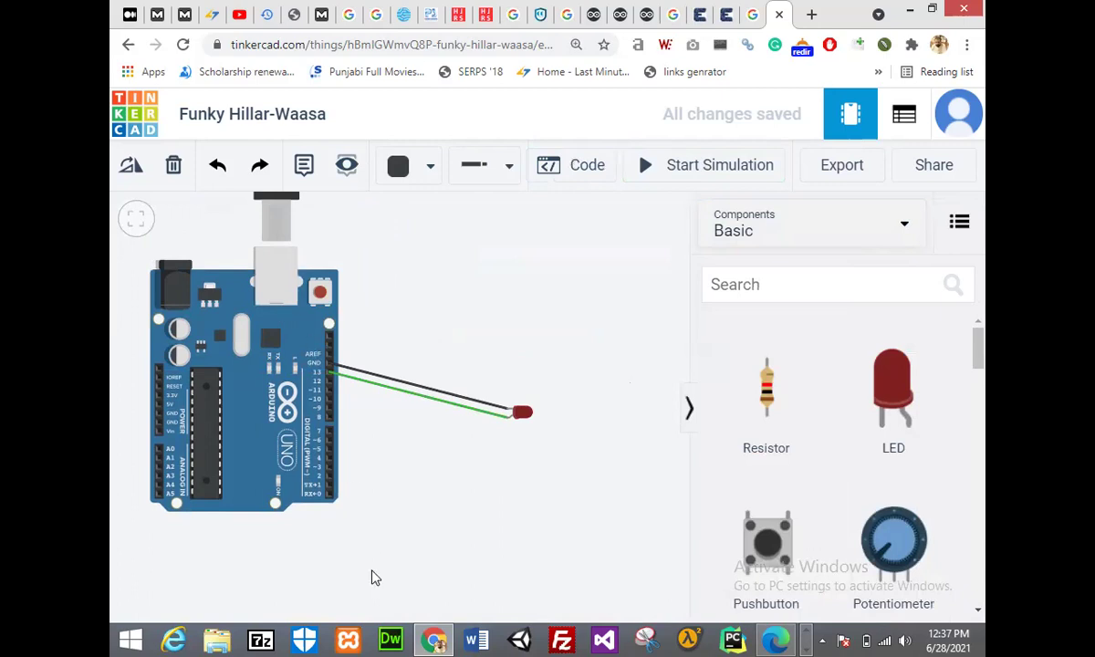
Launch the Arduino IDE from the desktop, maximize its window and decline the offered update.
left_click(909, 9)
left_click(971, 11)
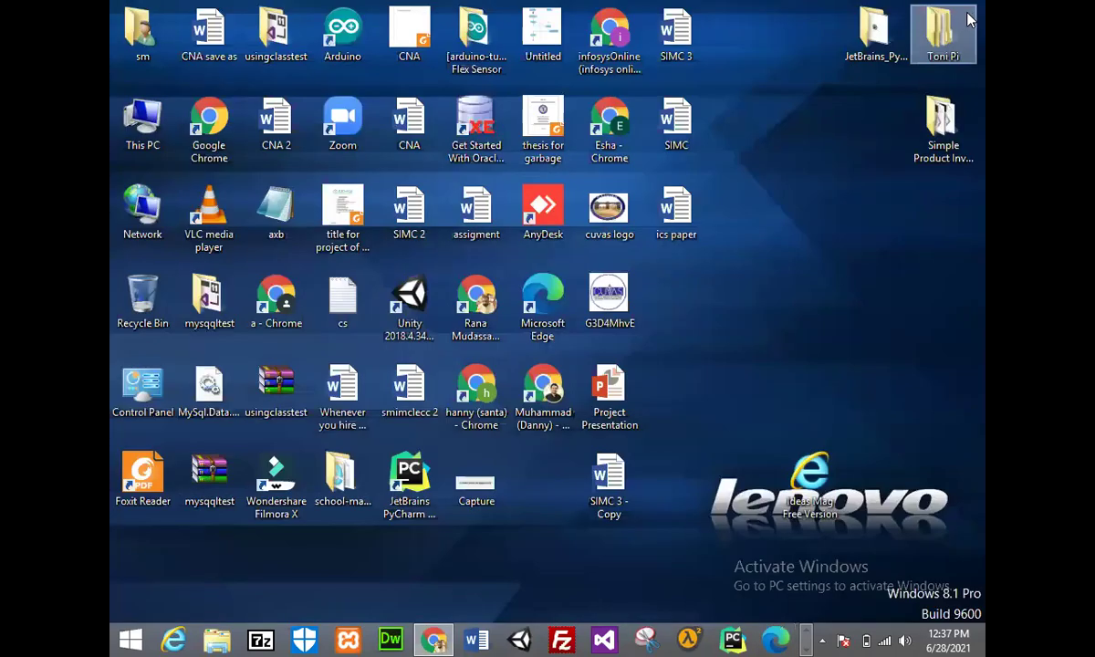
left_click(342, 32)
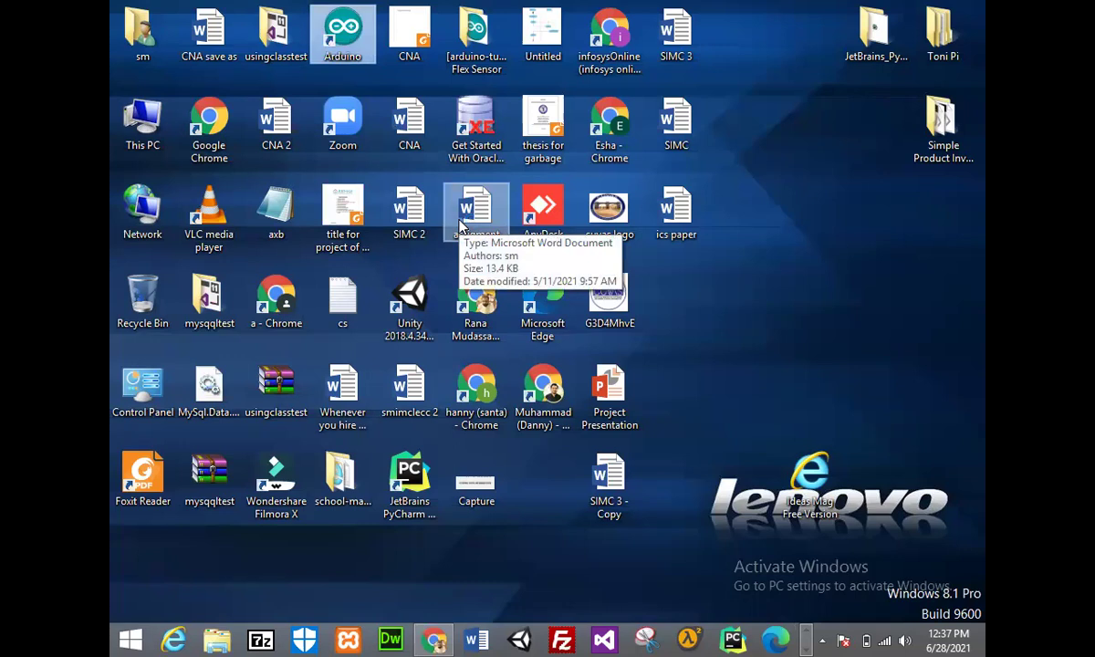
left_click(444, 637)
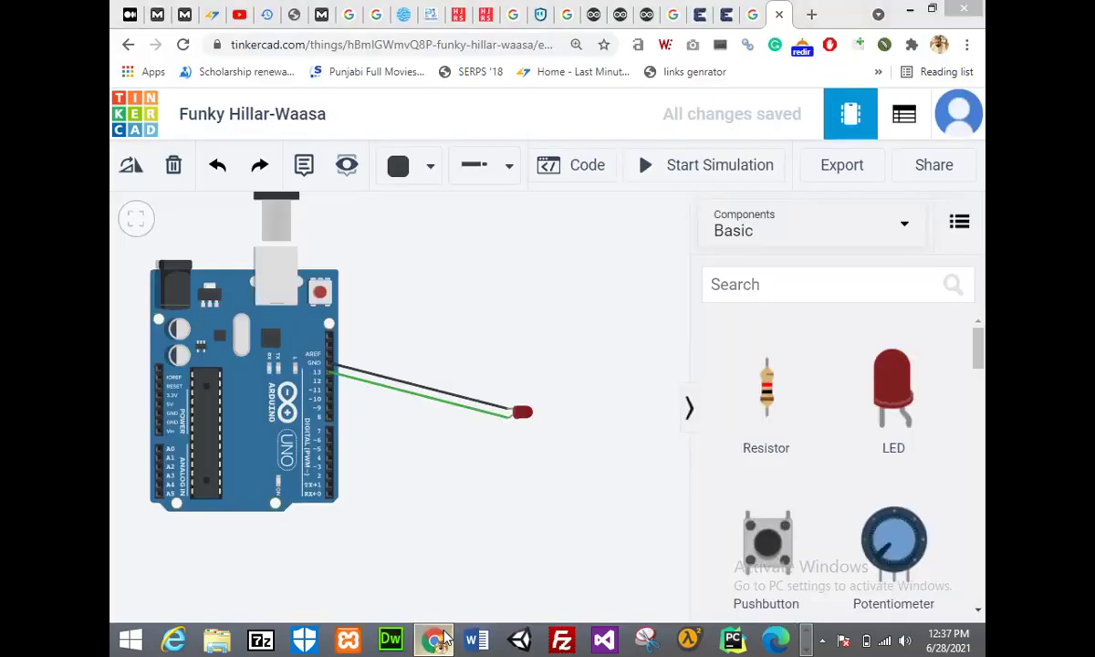
left_click(443, 637)
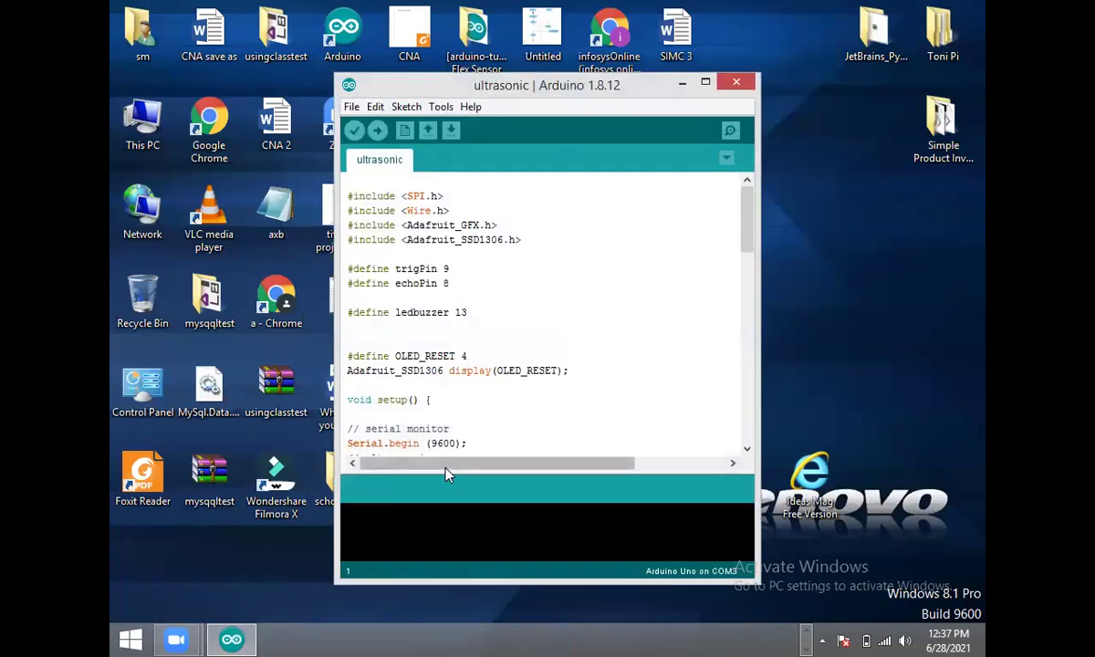
double_click(665, 74)
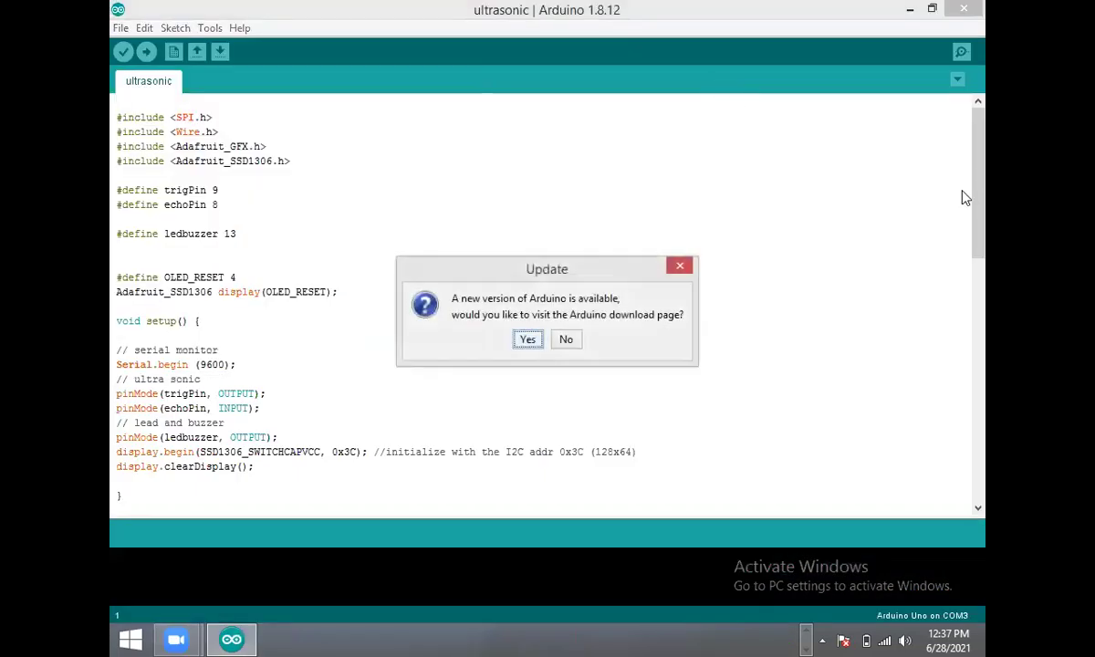
left_click(565, 339)
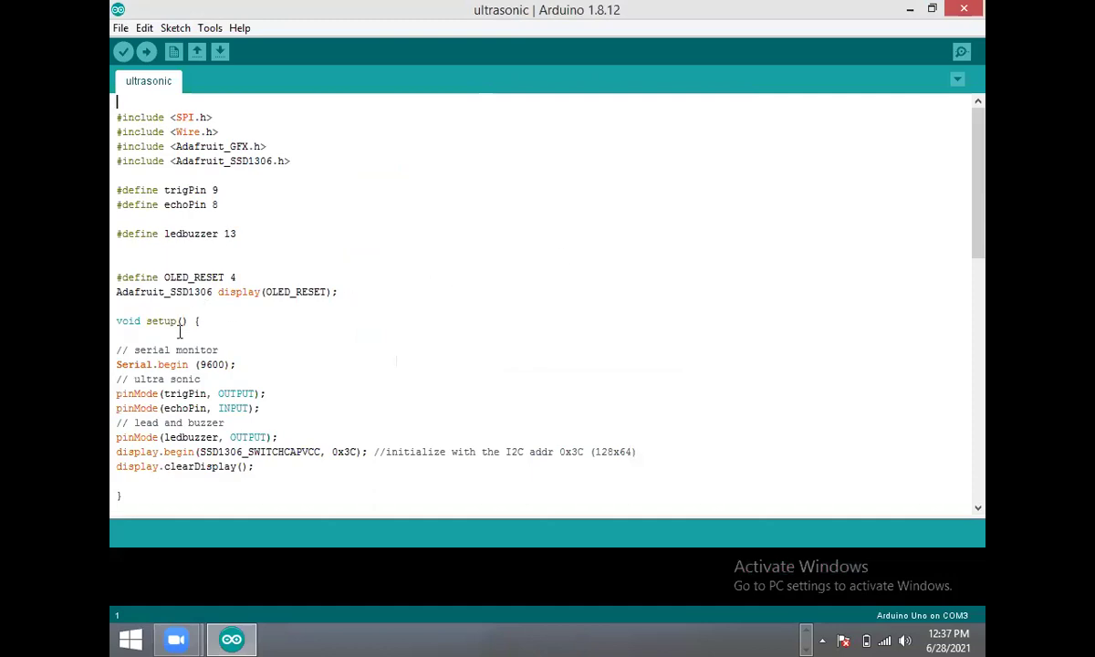
Review the pin mode and display lines in the ultrasonic sketch's setup function, and minimize the Arduino IDE.
left_click(117, 403)
left_click_drag(117, 391, 124, 481)
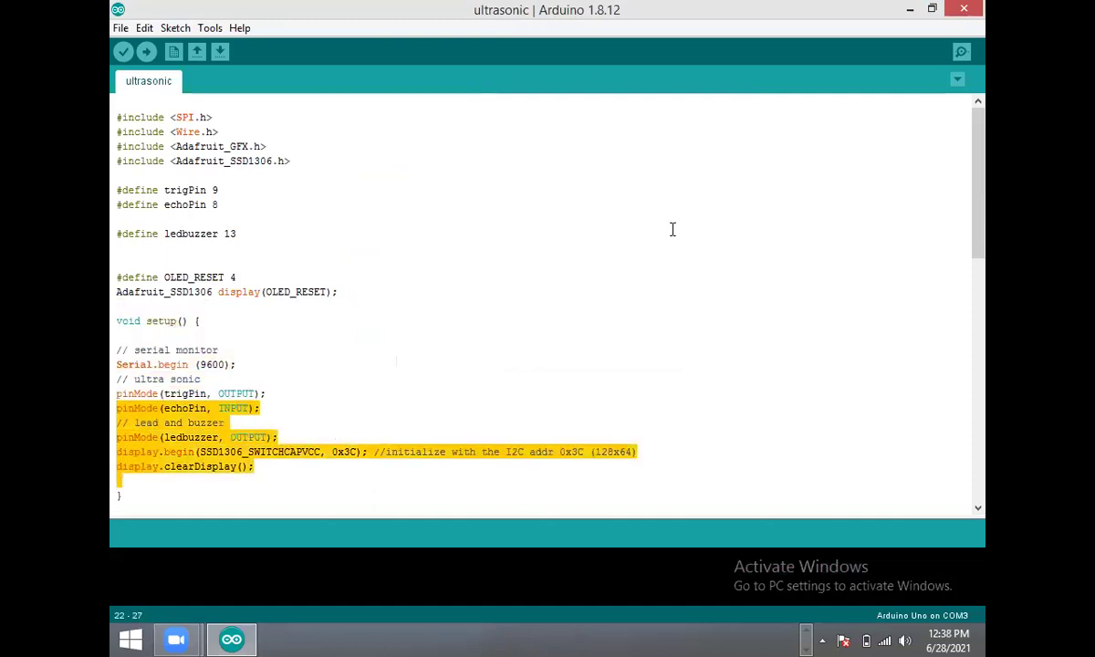
mouse_move(979, 214)
left_mouse_down()
mouse_move(982, 428)
mouse_move(982, 208)
left_mouse_up()
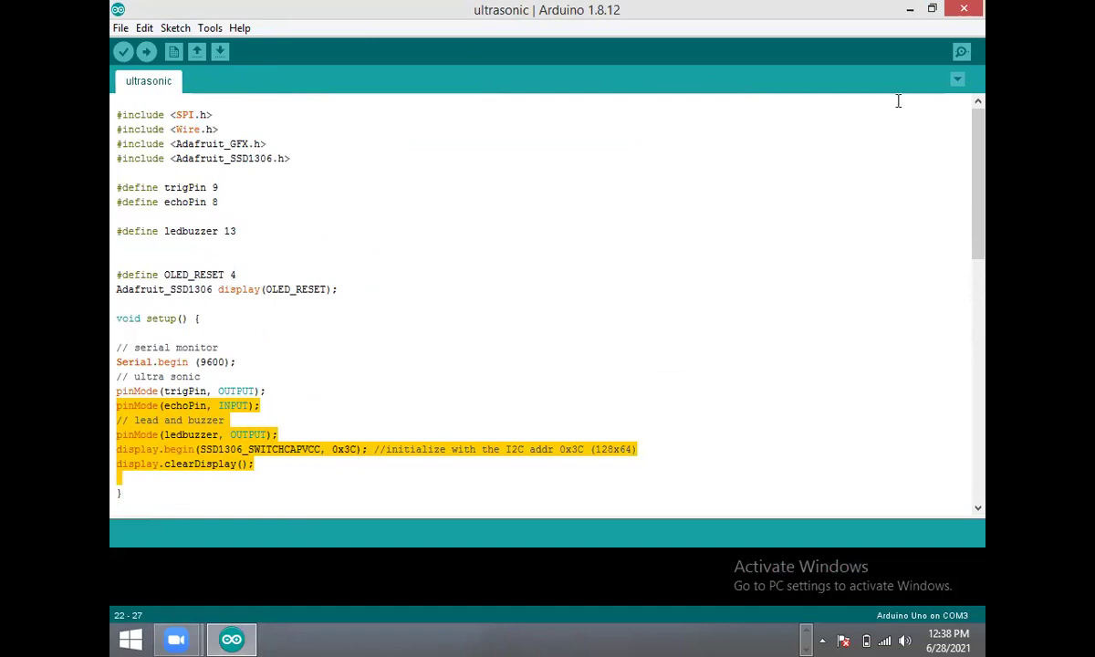
left_click(910, 10)
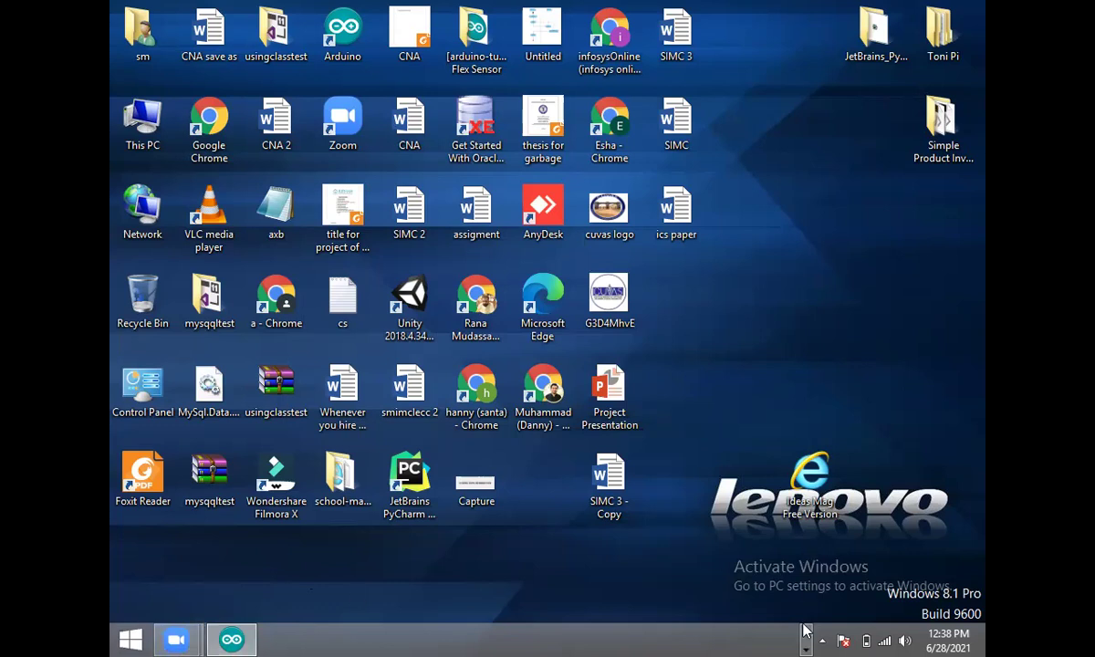
Switch back to Tinkercad in Chrome and search the component library for "ultrasonic".
left_click(434, 638)
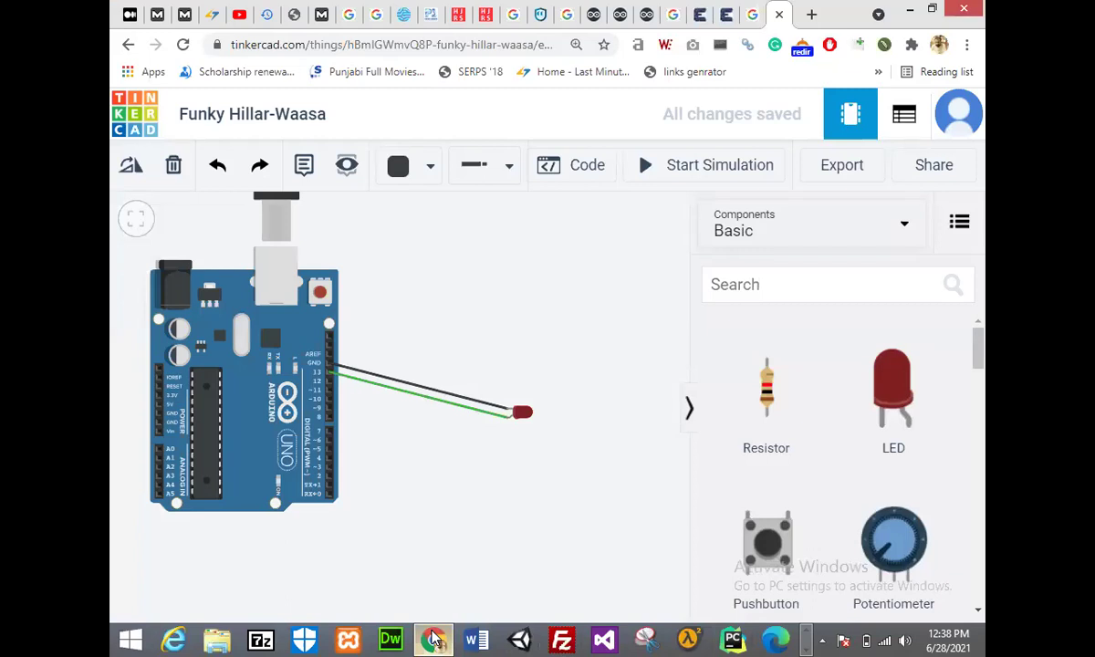
left_click_drag(982, 354, 984, 407)
left_click(915, 287)
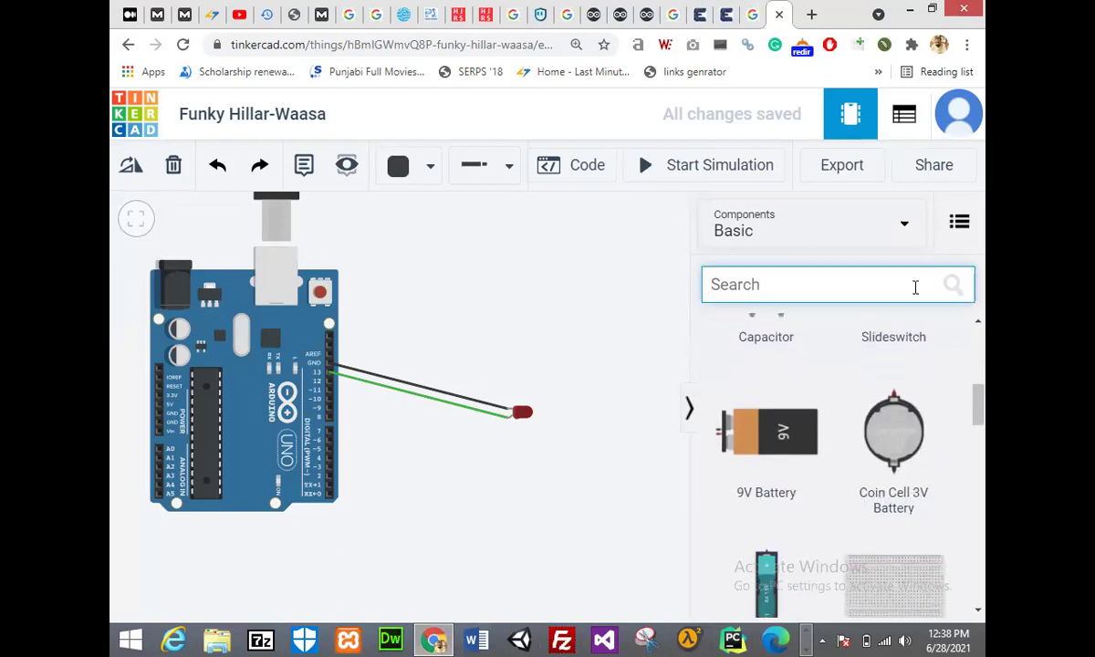
type("u")
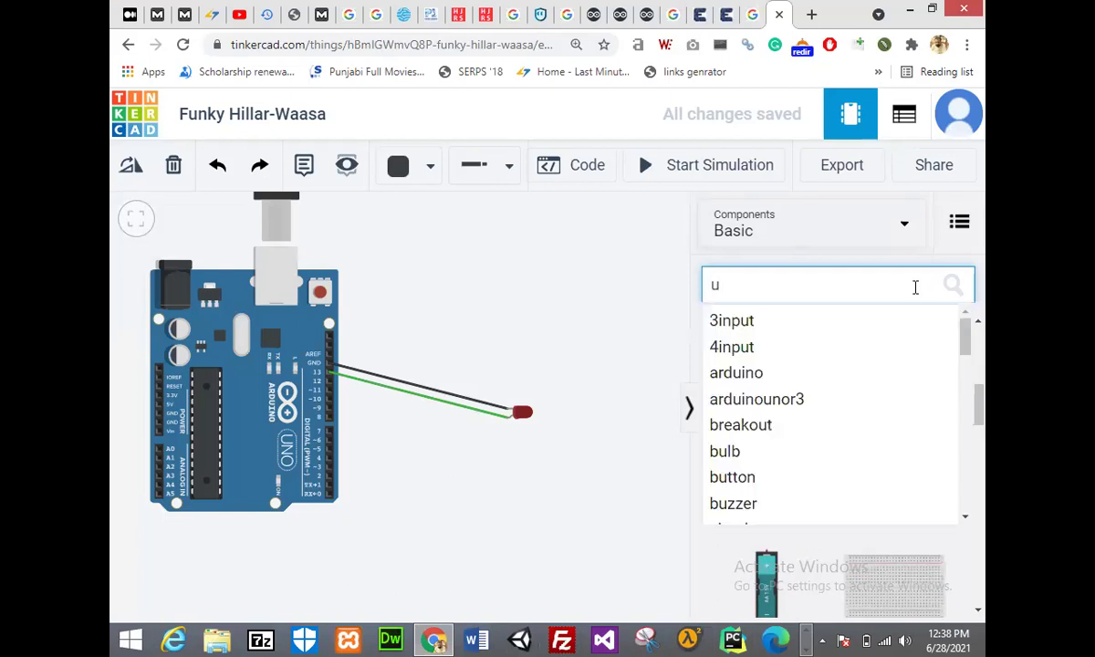
type("lt")
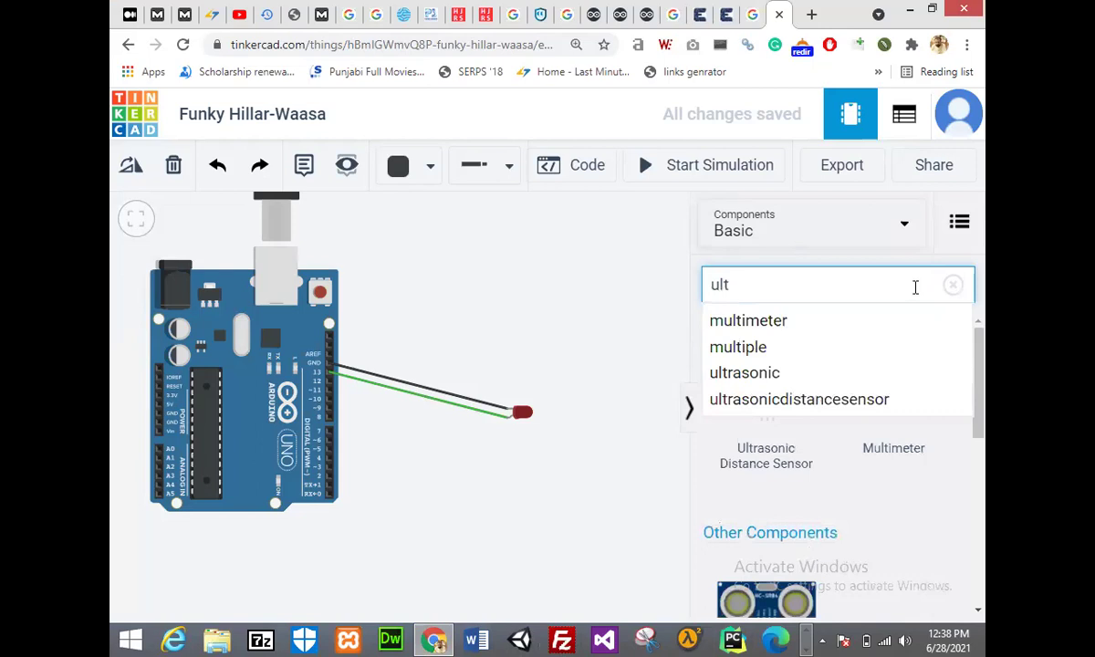
left_click(778, 381)
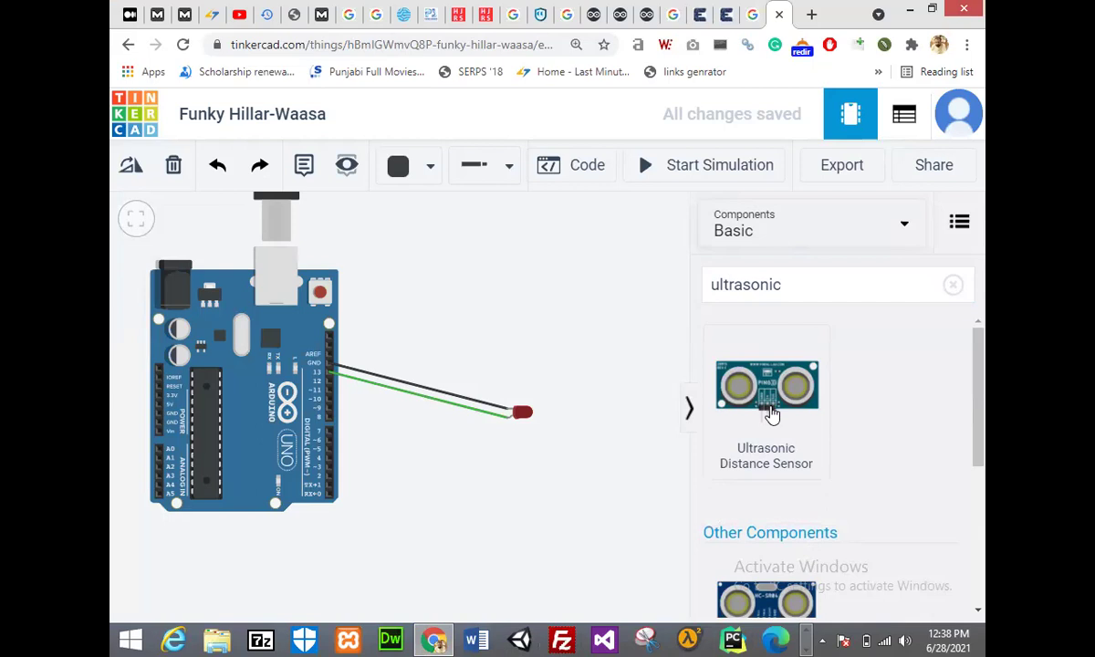
Search the component library for "gas" instead and select the Gas Sensor.
left_click(952, 284)
left_click(862, 288)
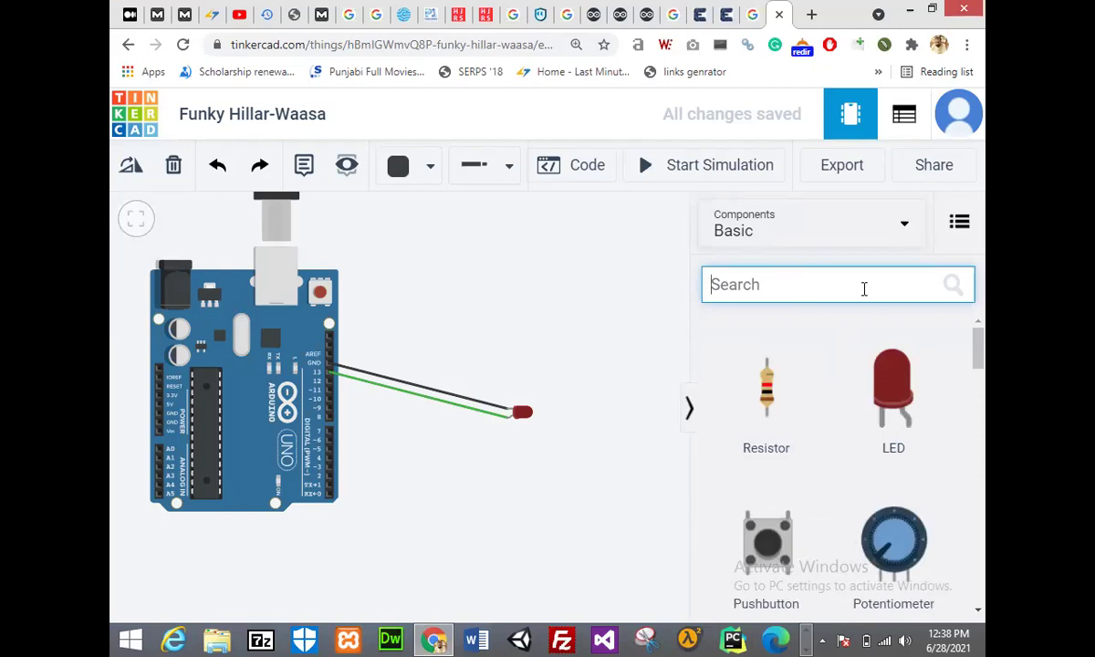
type("gas")
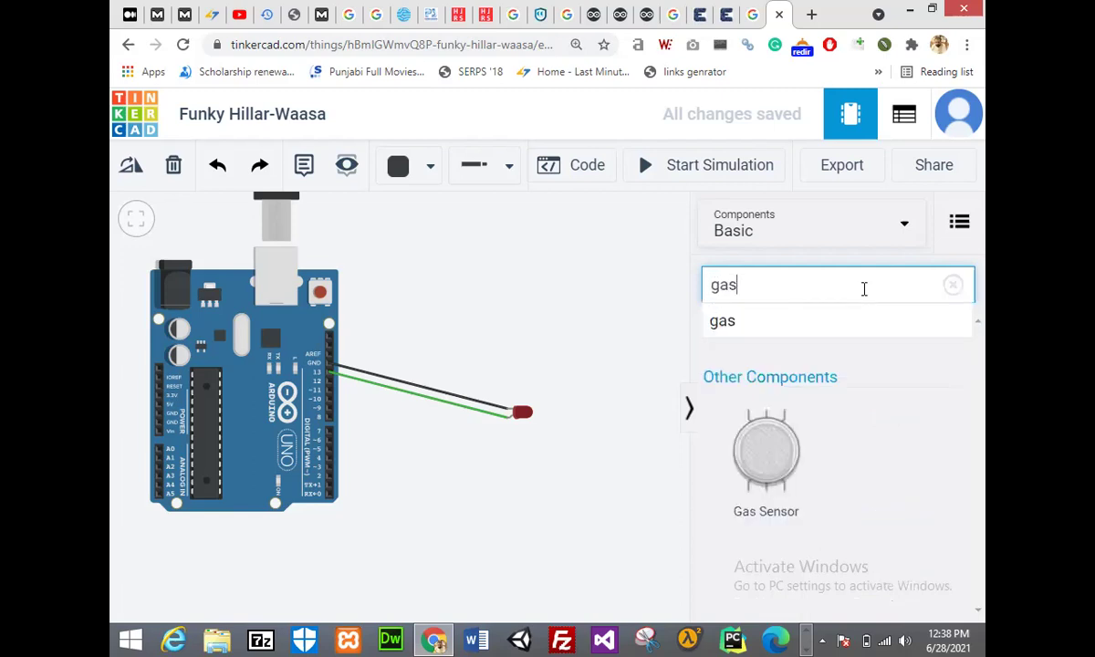
left_click(778, 470)
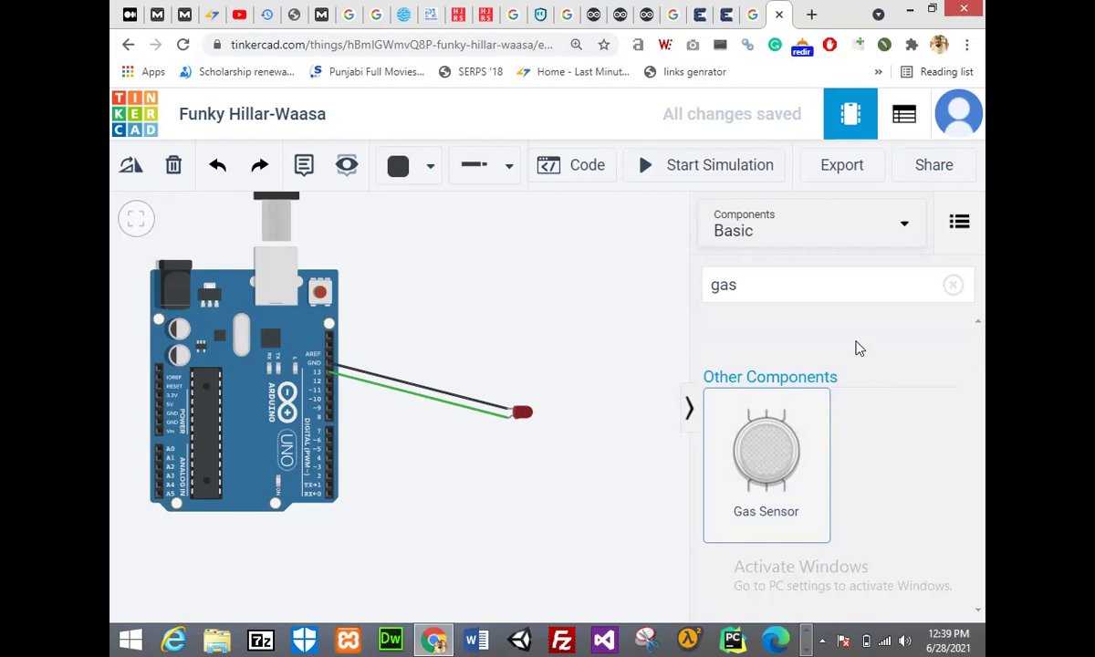
Search the component library for "hear" instead of "gas", and clear the search.
left_click(822, 294)
key("BackSpace")
key("BackSpace")
key("BackSpace")
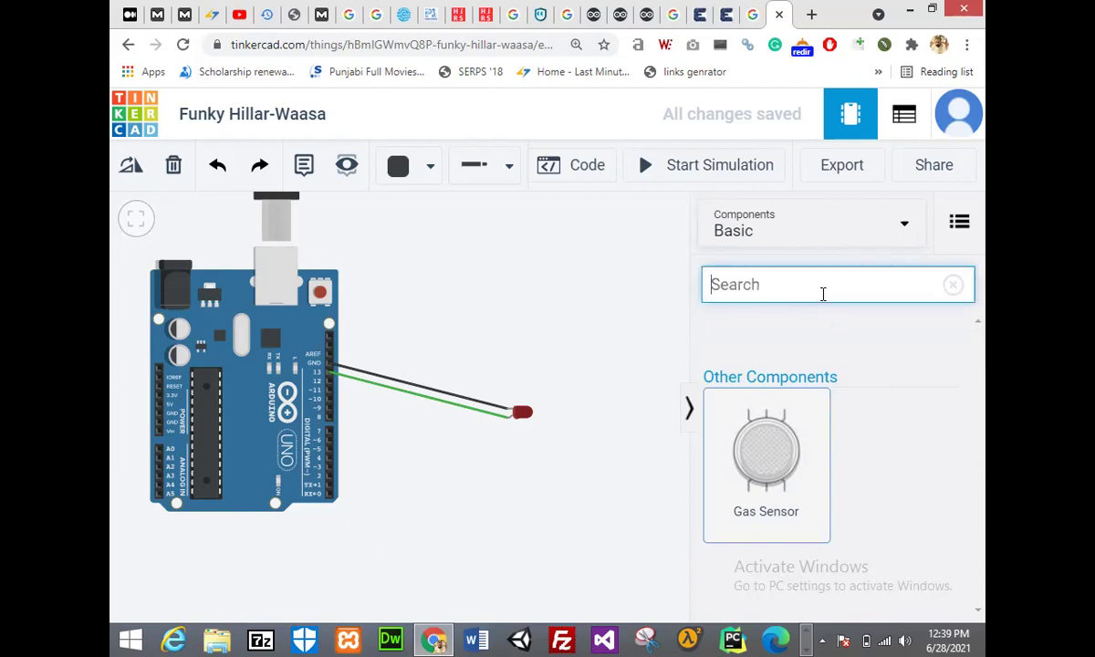
type("hear")
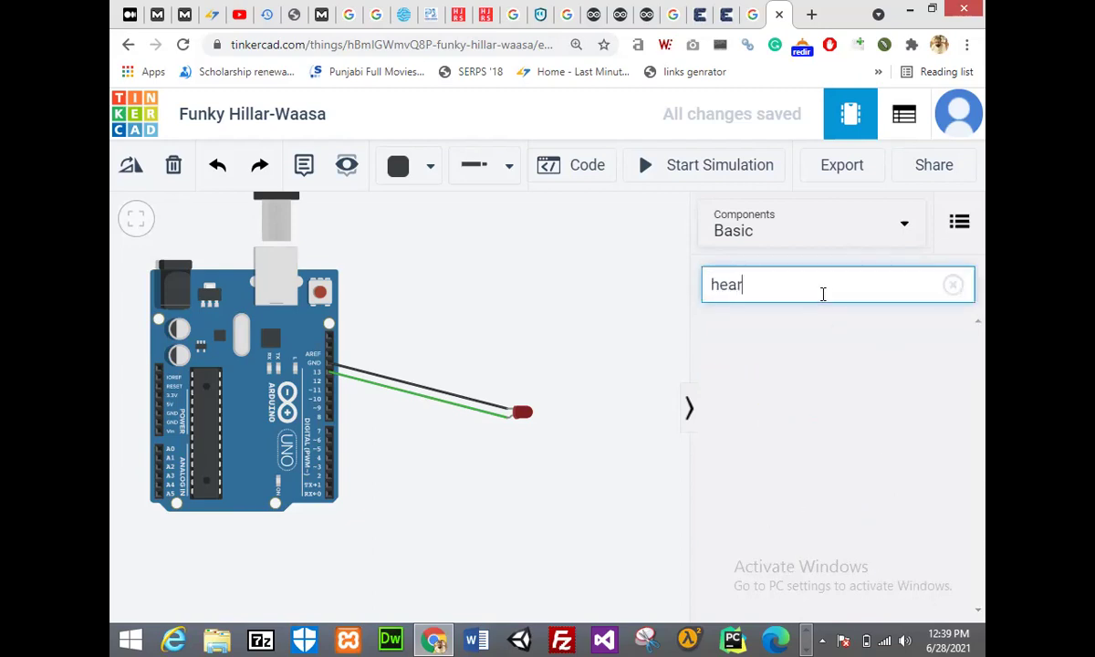
key("BackSpace")
key("BackSpace")
key("BackSpace")
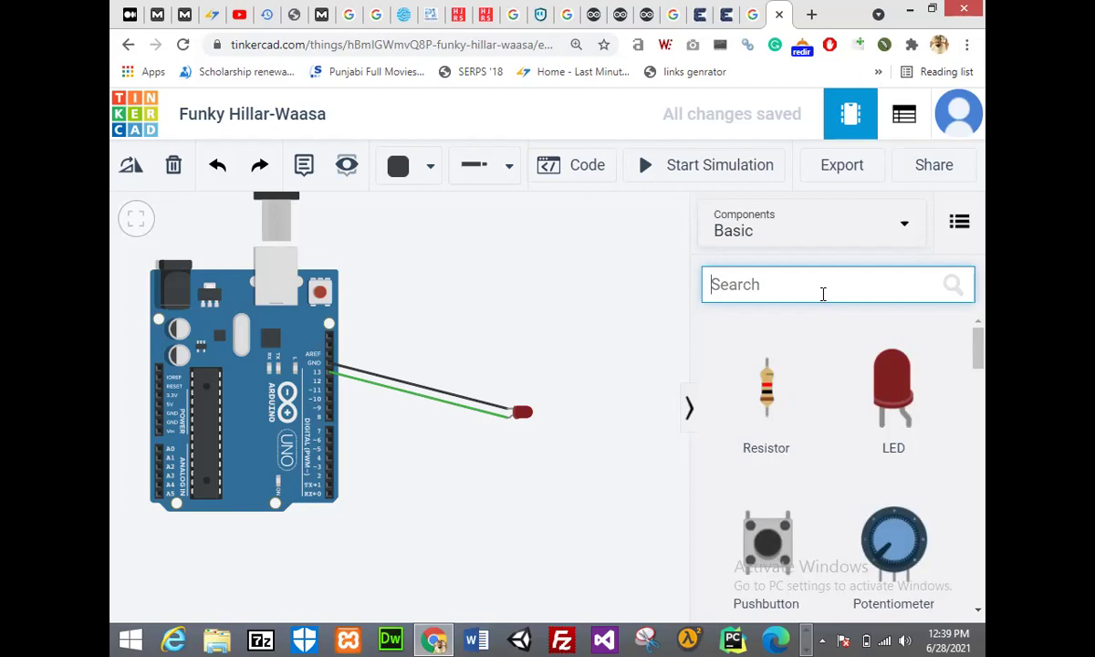
Switch the component library to the Arduino starters and browse further down the list.
left_click(883, 225)
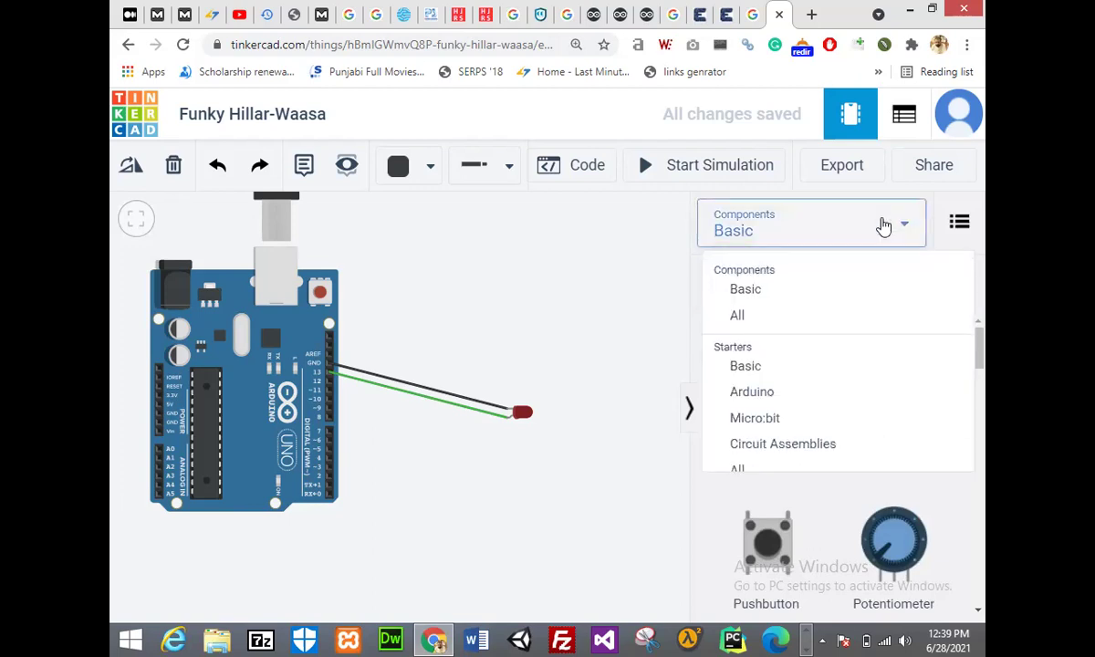
left_click(773, 395)
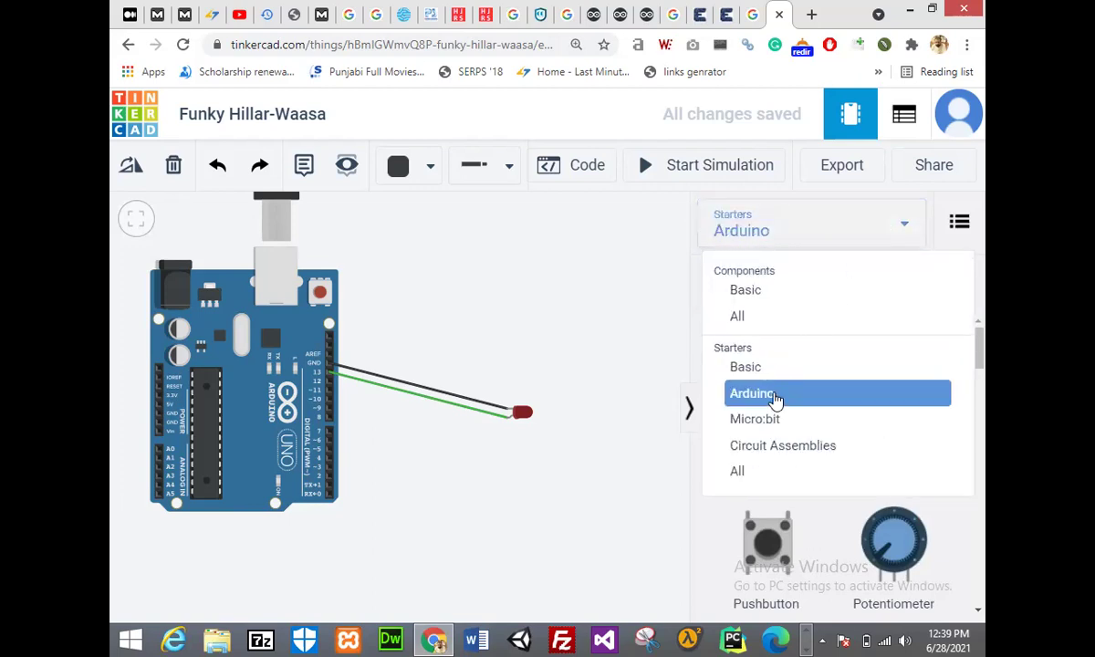
left_click_drag(980, 351, 979, 561)
Clear the canvas by deleting the gas sensor, the LED, its wires and the Arduino Uno, accepting the loss of its code.
left_click_drag(490, 429, 586, 412)
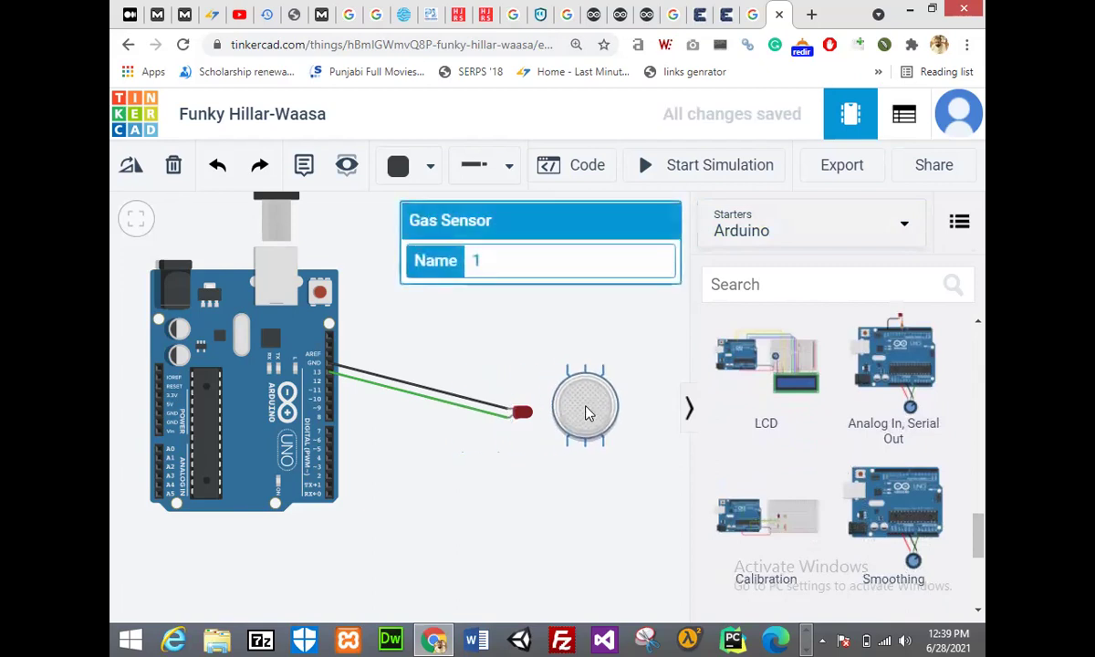
key("Delete")
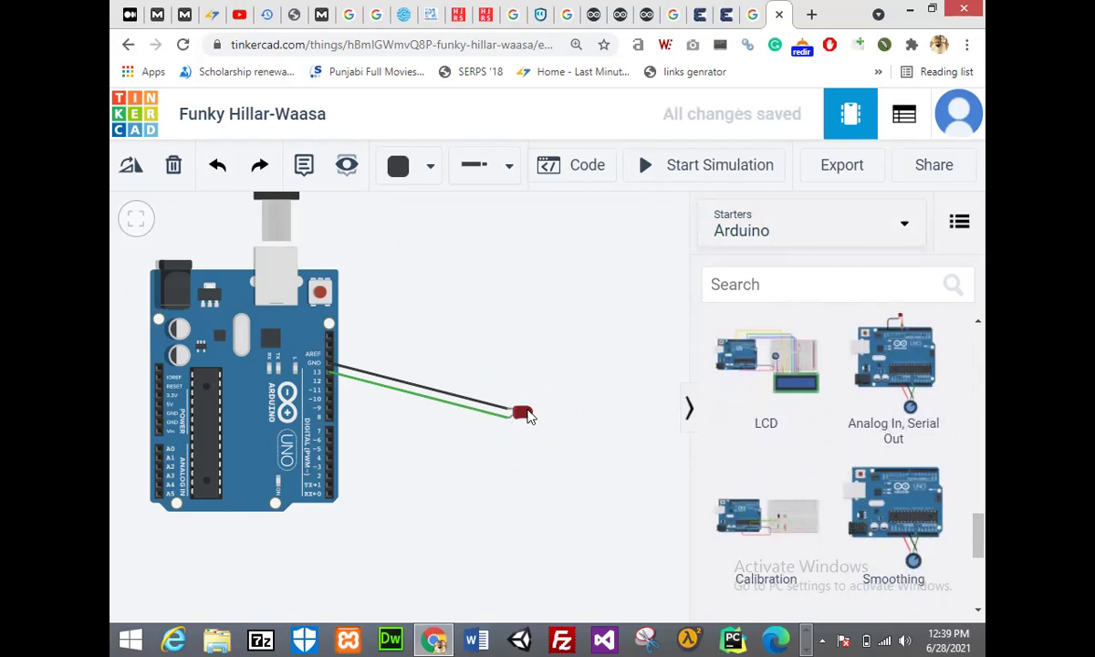
left_click(526, 413)
key("Delete")
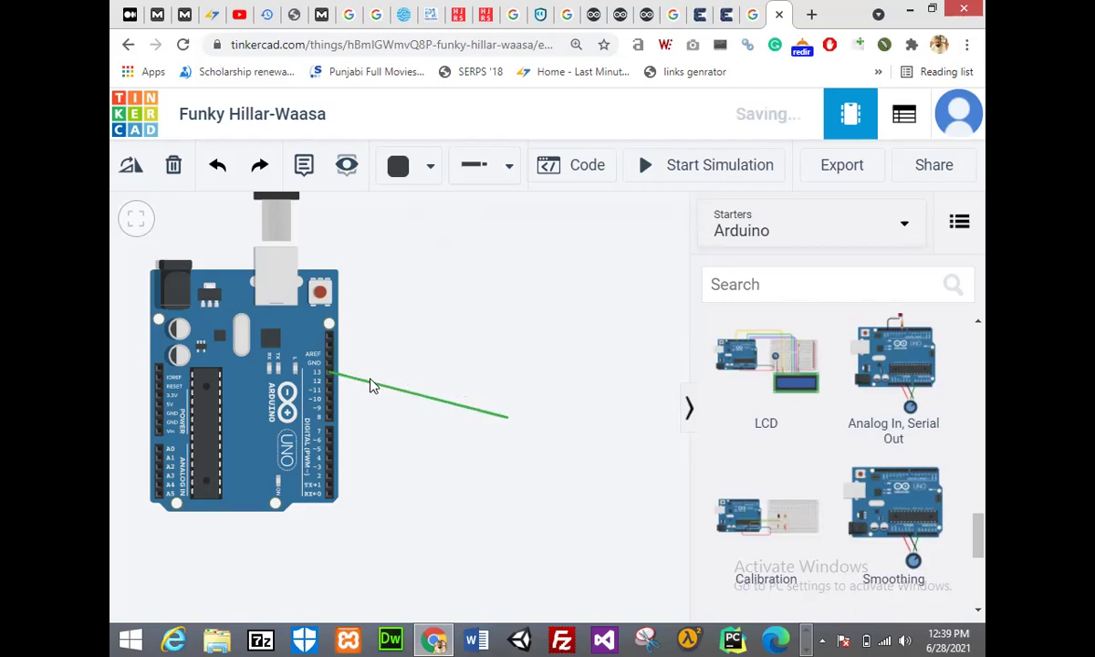
left_click(372, 390)
key("Delete")
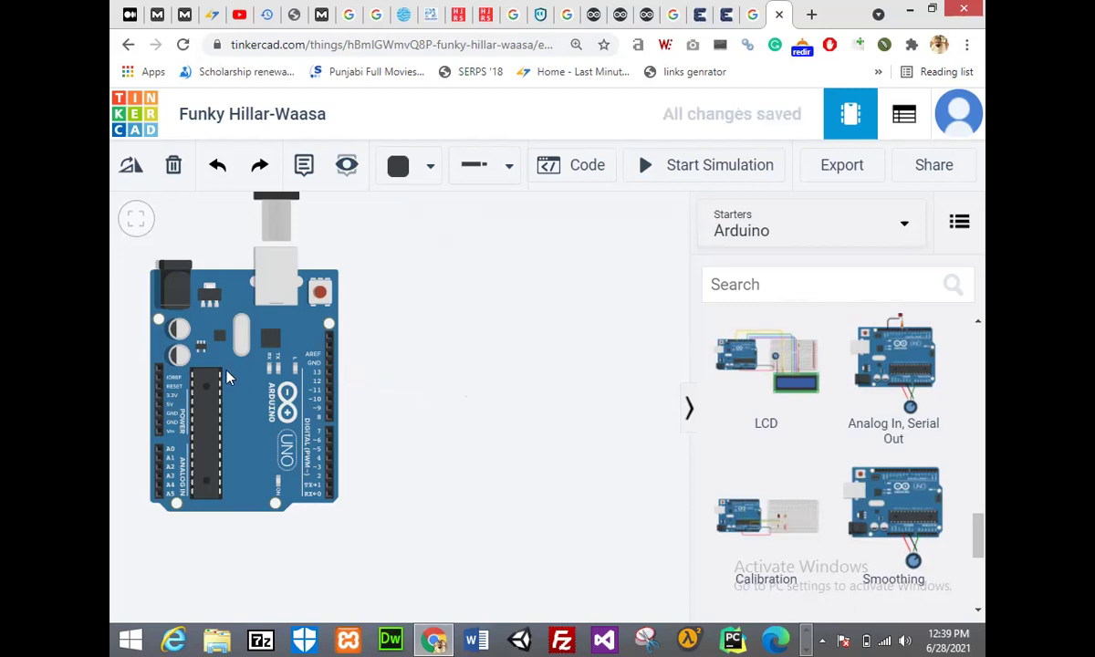
left_click(202, 372)
key("Delete")
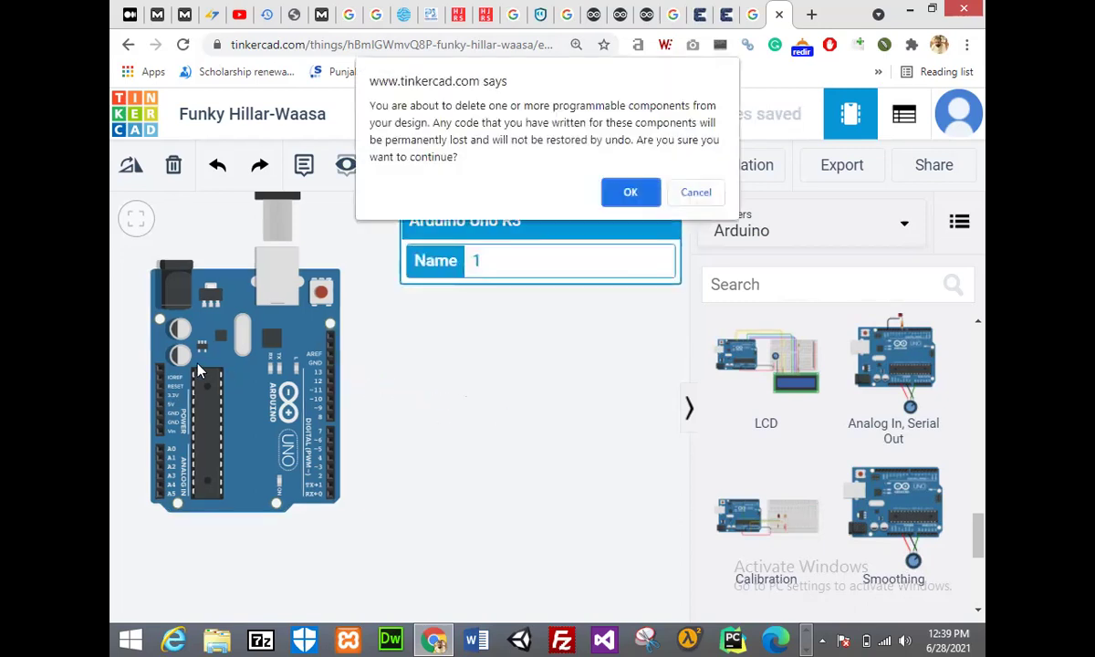
left_click(634, 191)
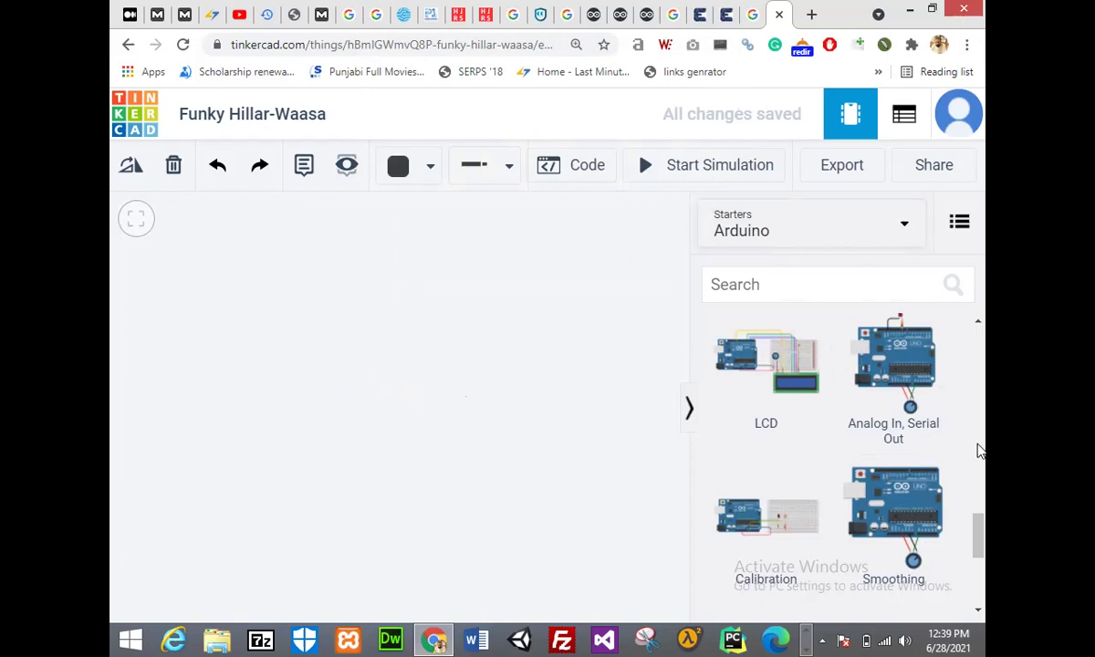
Place the Ultrasonic Range Finder starter circuit on the empty canvas and deselect it.
left_click_drag(979, 531, 980, 488)
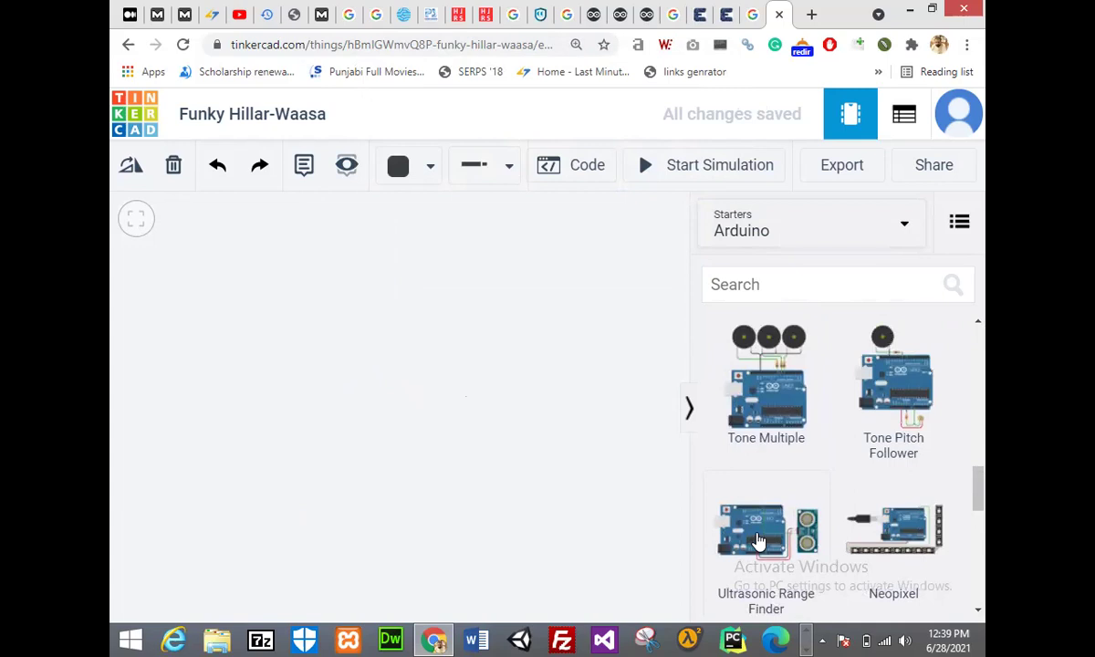
left_click(311, 386)
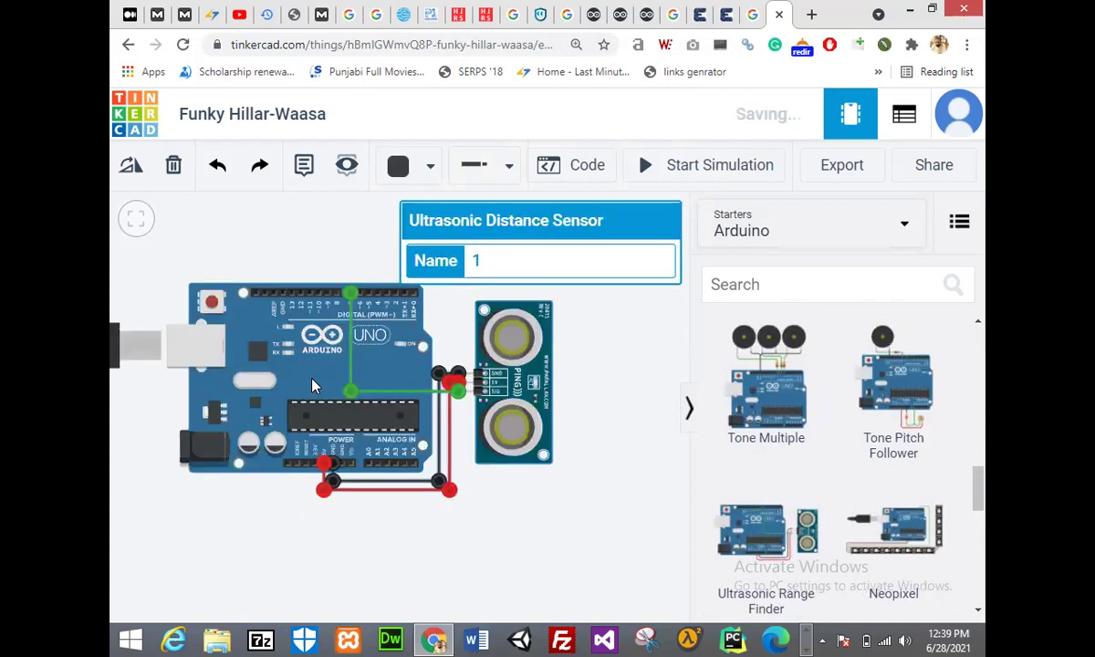
left_click(645, 503)
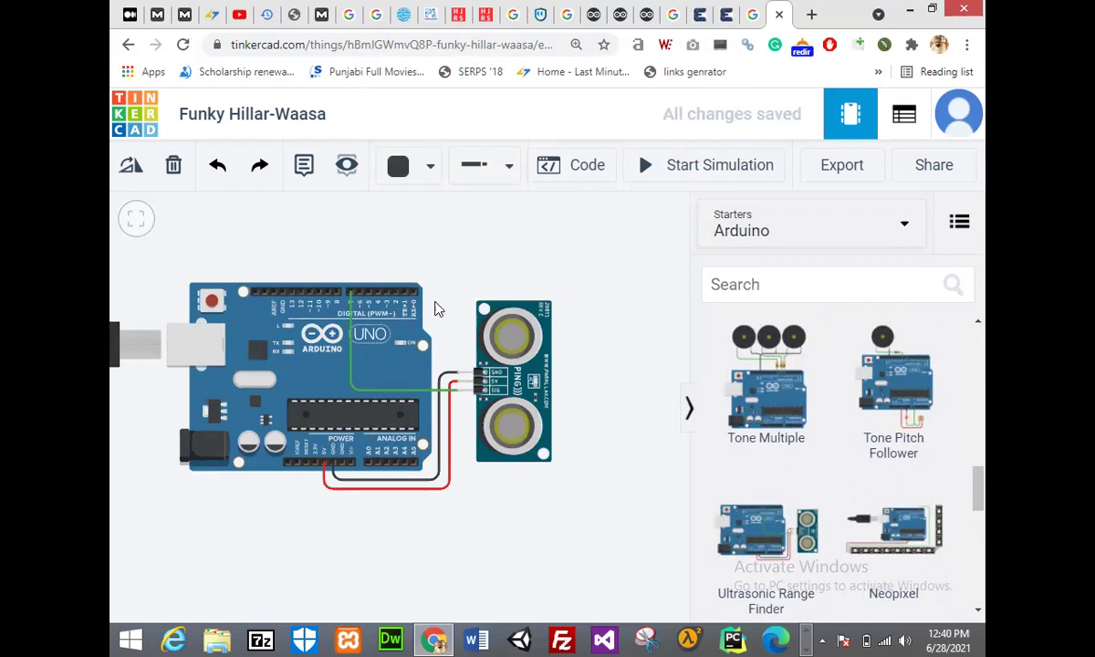
Open the code editor and switch it from Blocks to Text, confirming that the blocks are discarded.
left_click(586, 176)
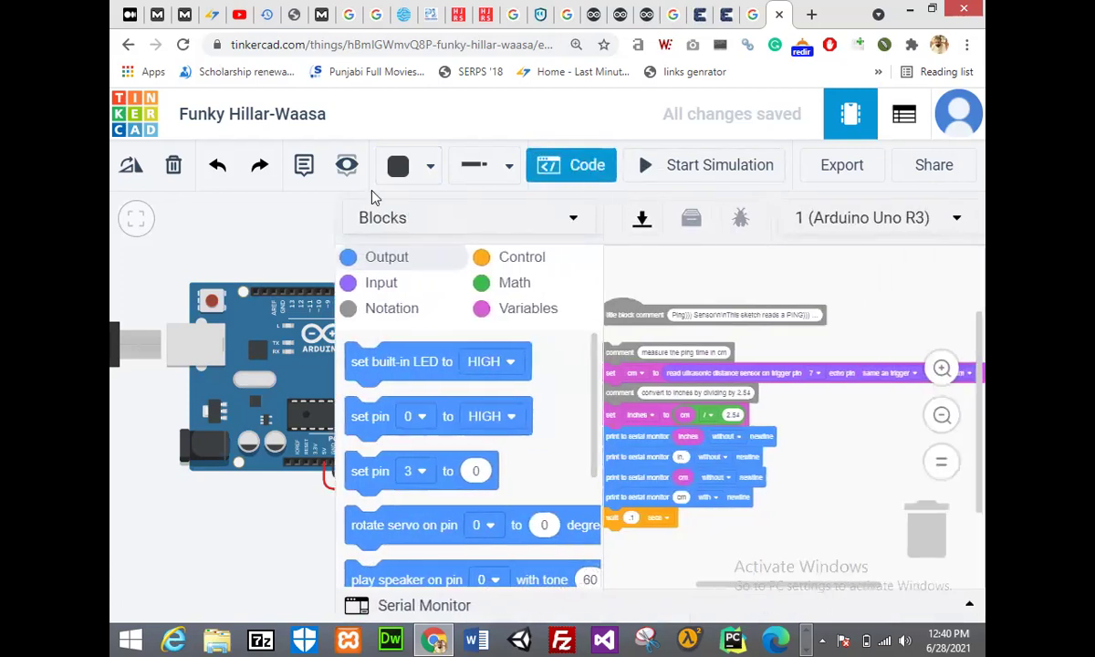
left_click(386, 216)
left_click(387, 314)
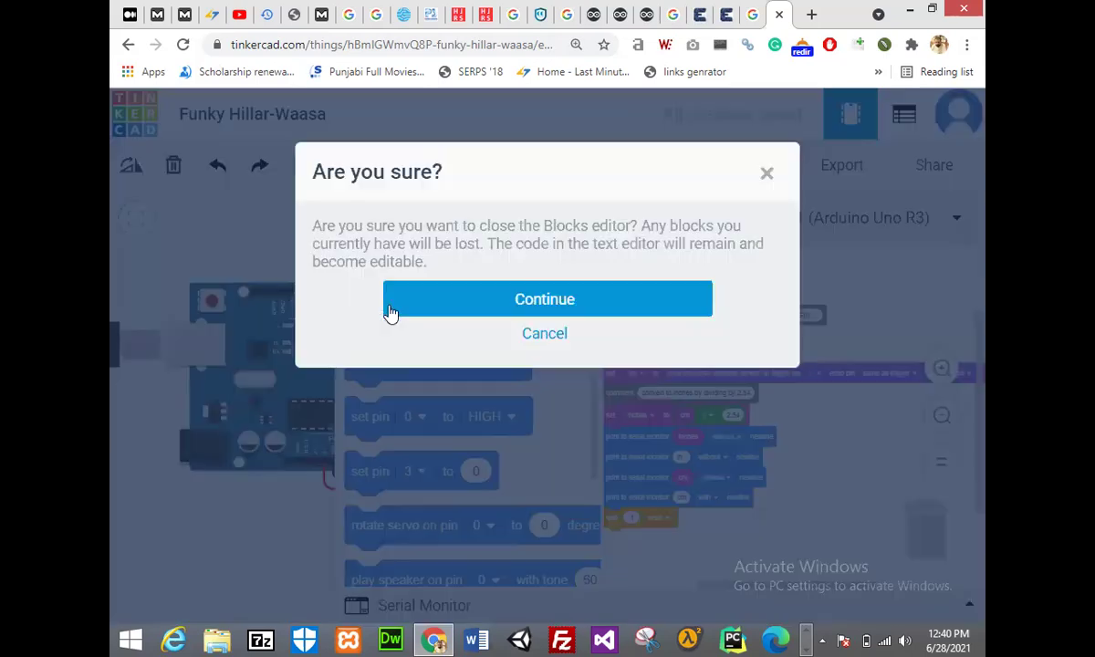
left_click(536, 297)
Delete the opening comment block above the variable declarations in the ultrasonic sketch.
left_click_drag(980, 306, 986, 370)
left_click_drag(393, 415, 377, 289)
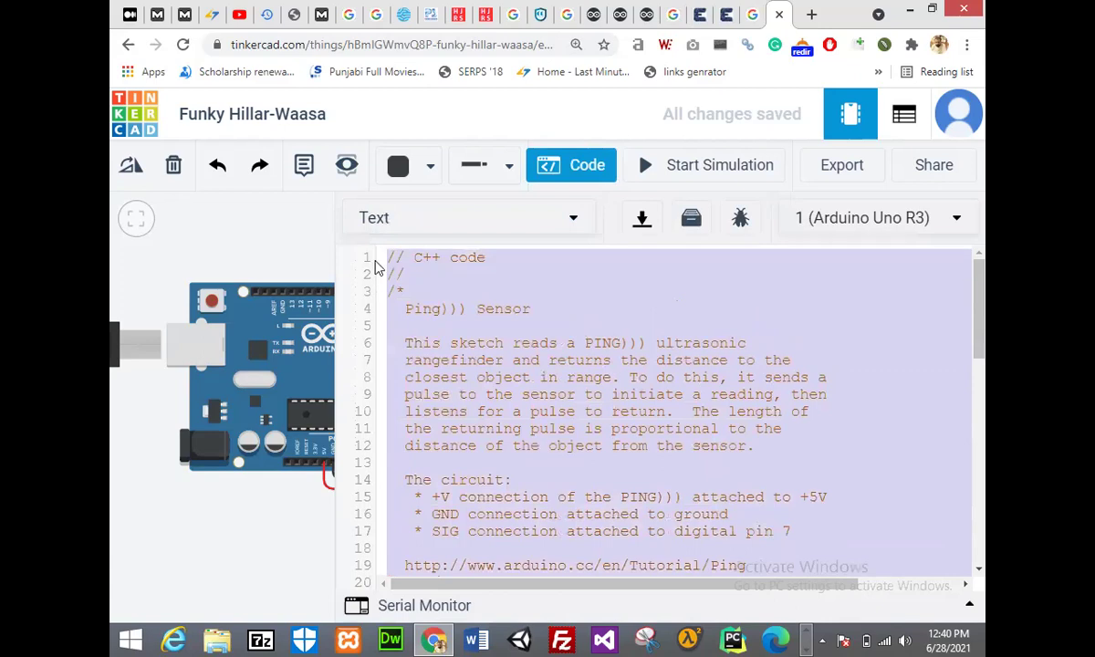
key("BackSpace")
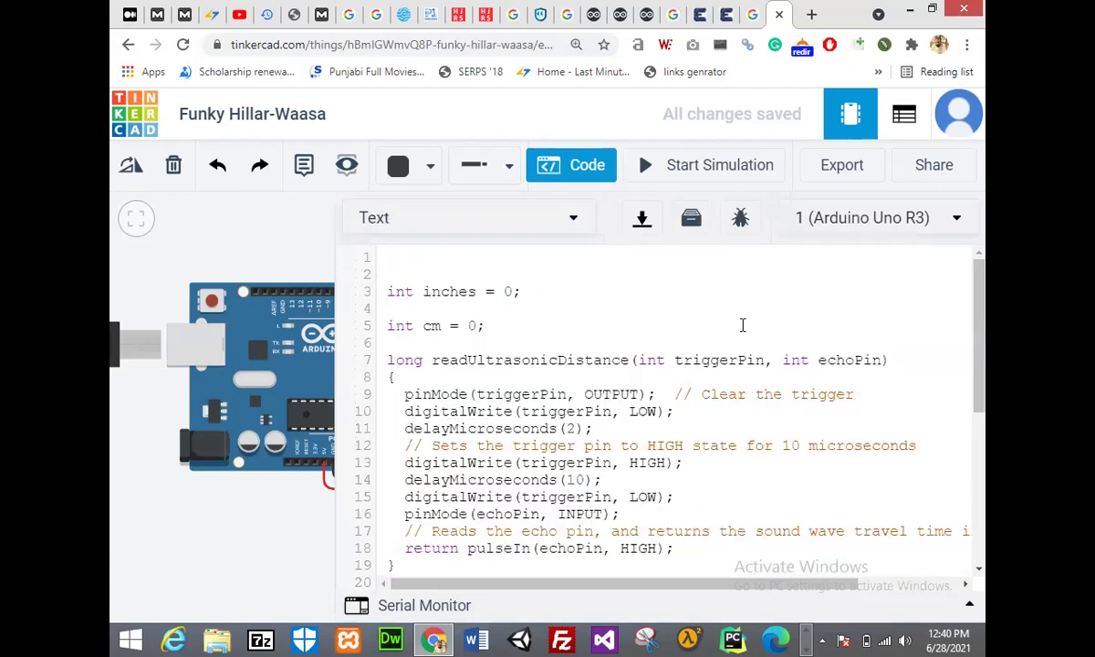
Review the sketch down to its loop function and reduce the browser zoom to 80% to fit circuit and code together.
left_click_drag(983, 307, 983, 359)
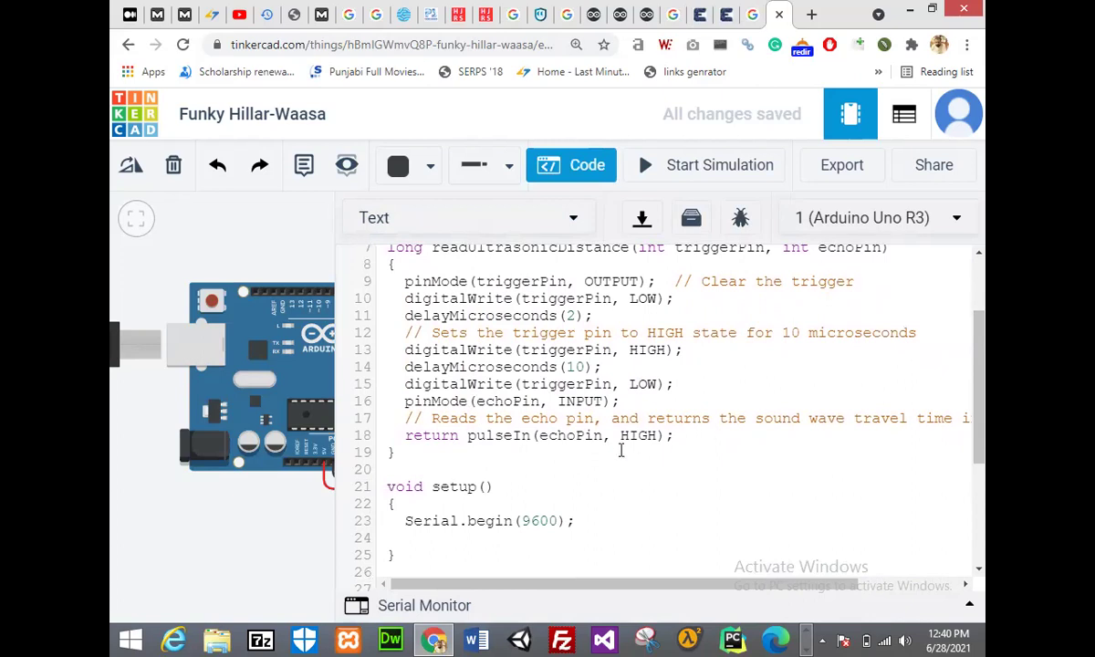
left_click_drag(985, 439, 985, 523)
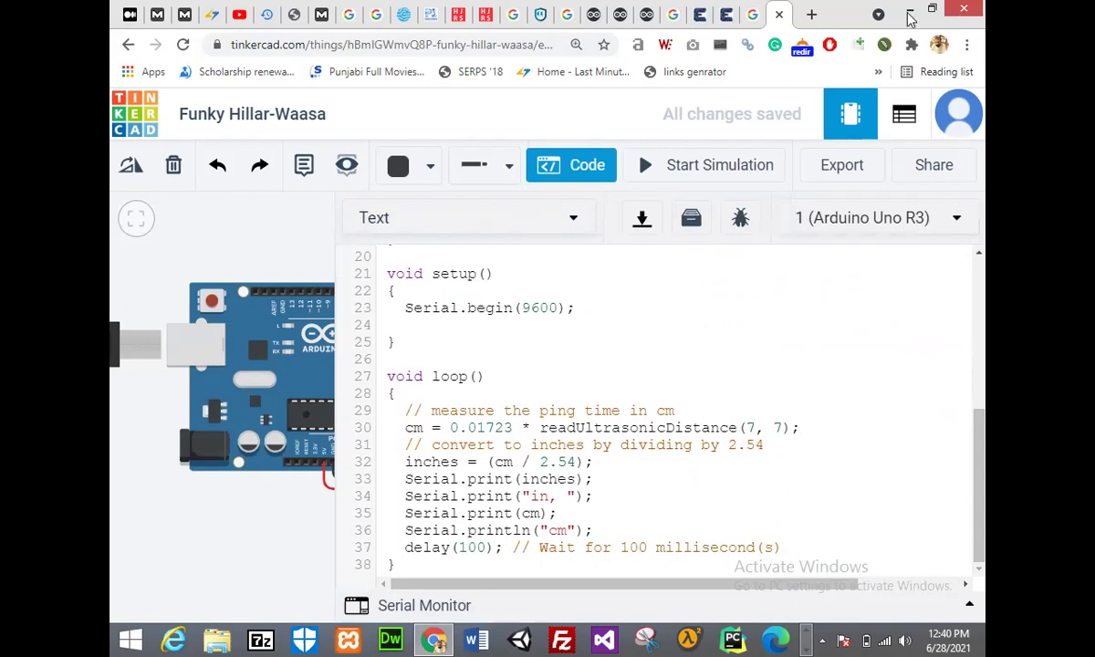
left_click(966, 50)
left_click(852, 204)
left_click(852, 204)
left_click(852, 204)
left_click(852, 205)
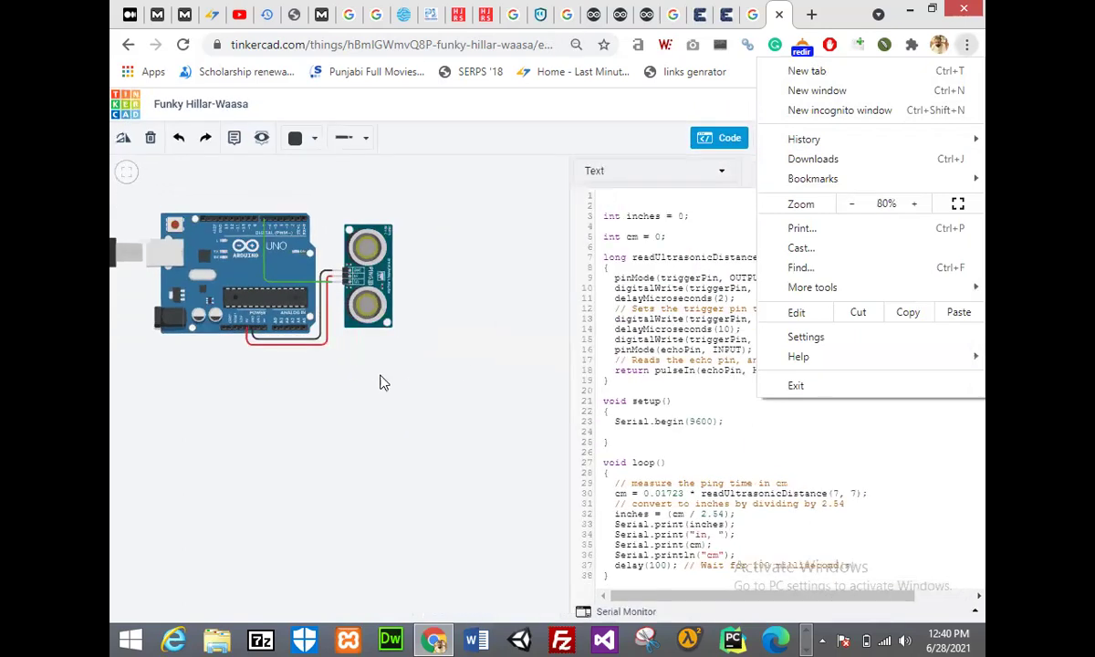
left_click(403, 335)
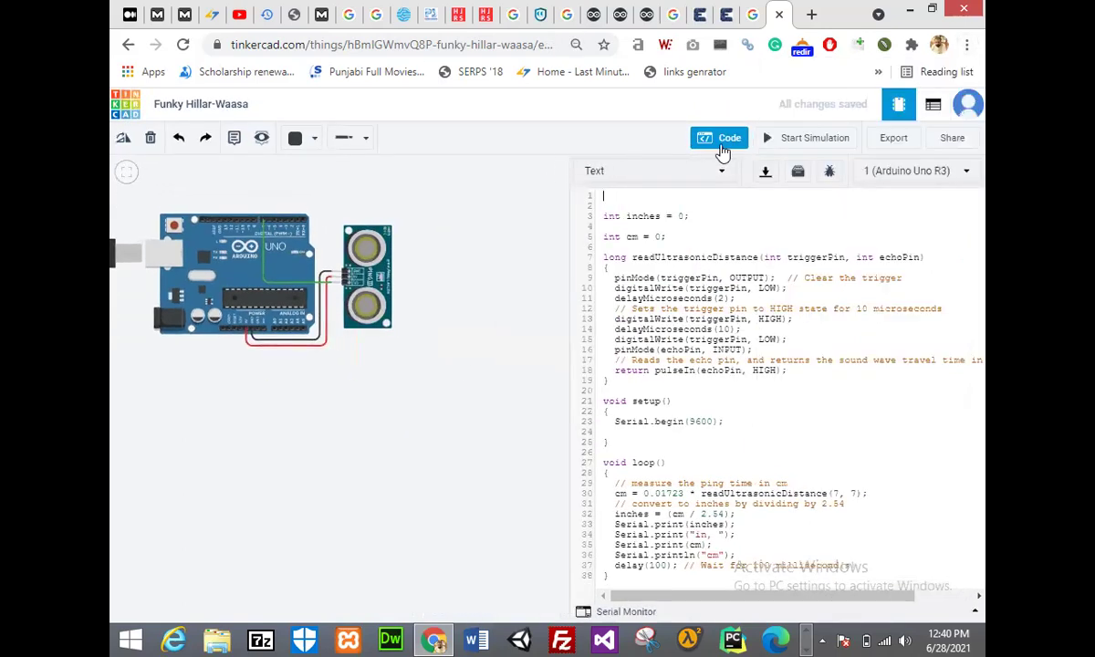
Start the simulation, move the ultrasonic sensor's target to about 120 cm, and open the Serial Monitor.
left_click(771, 146)
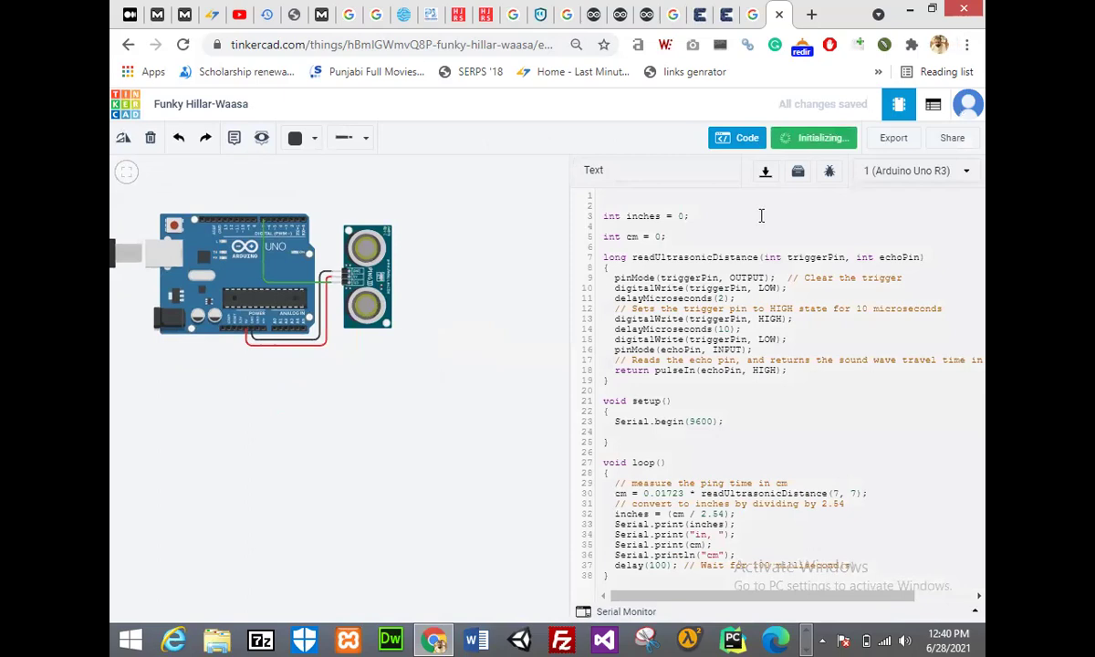
left_click(374, 284)
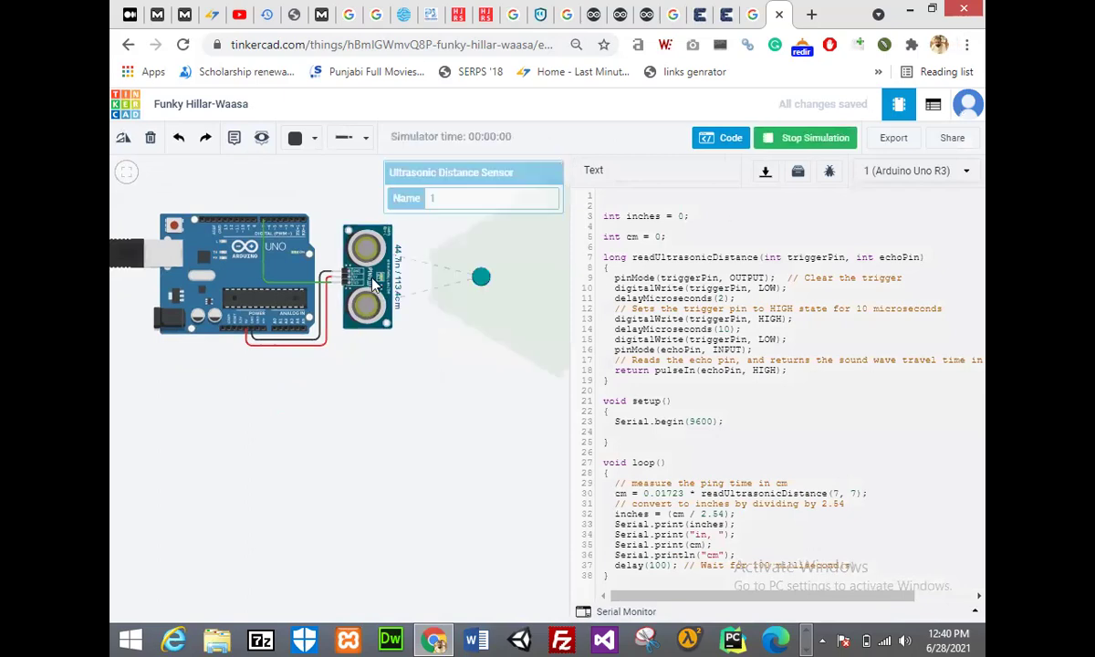
mouse_move(482, 279)
left_mouse_down()
mouse_move(516, 279)
mouse_move(487, 277)
left_mouse_up()
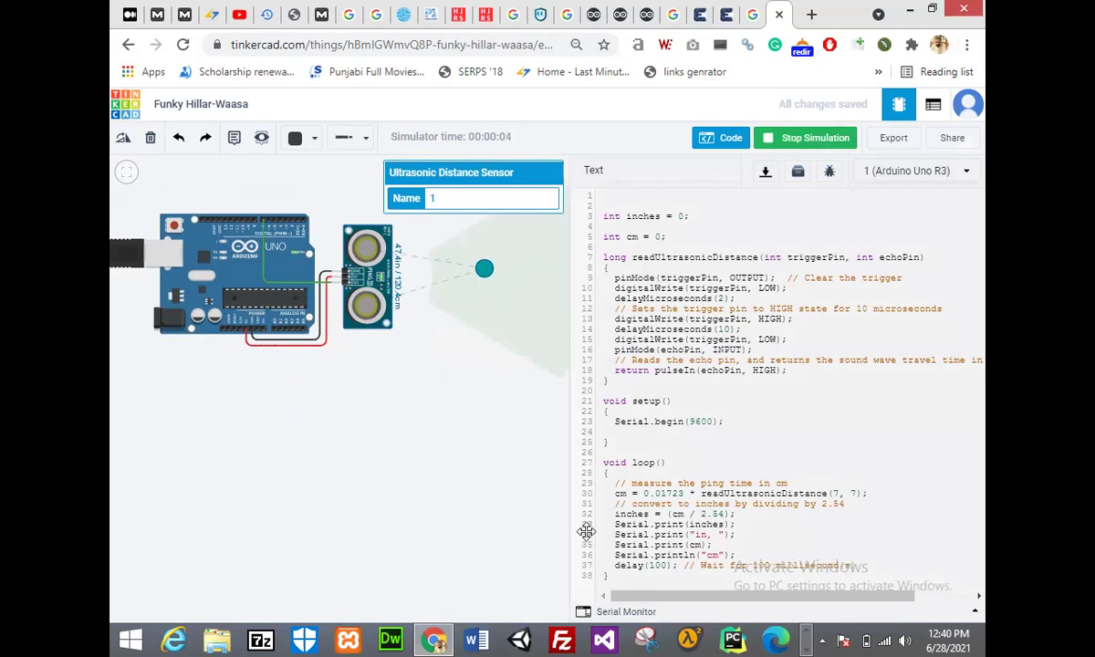
left_click(607, 612)
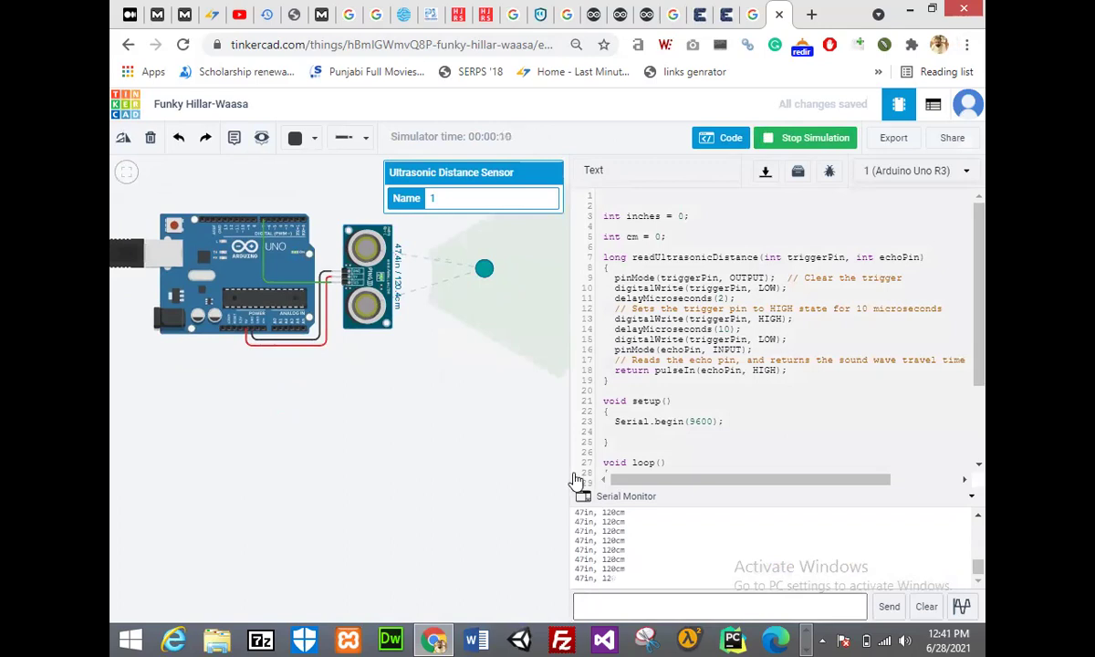
Move the ultrasonic sensor's target to about 90, 219 and 270 cm to test its readings, and stop the simulation.
left_click_drag(485, 275, 469, 275)
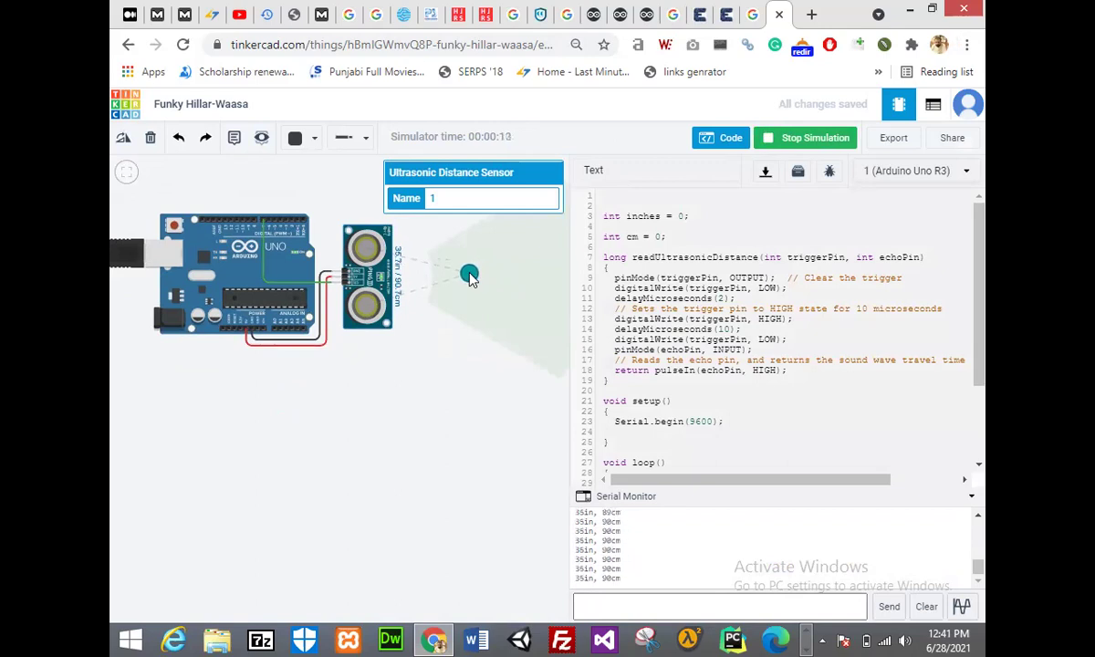
left_click_drag(470, 278, 537, 270)
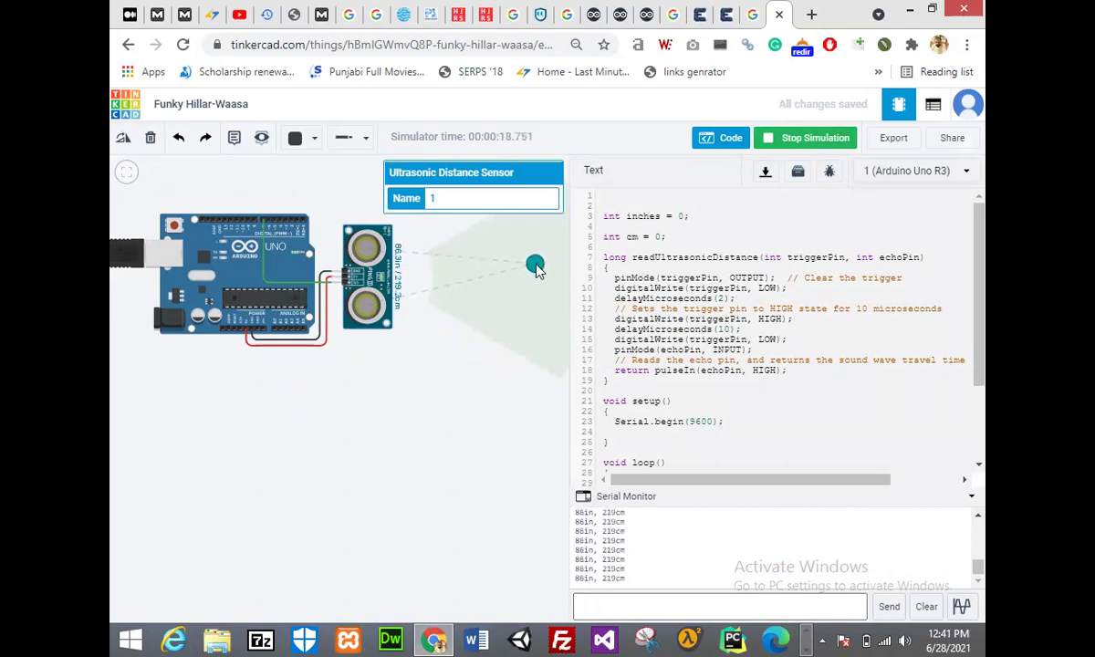
left_click_drag(536, 270, 563, 278)
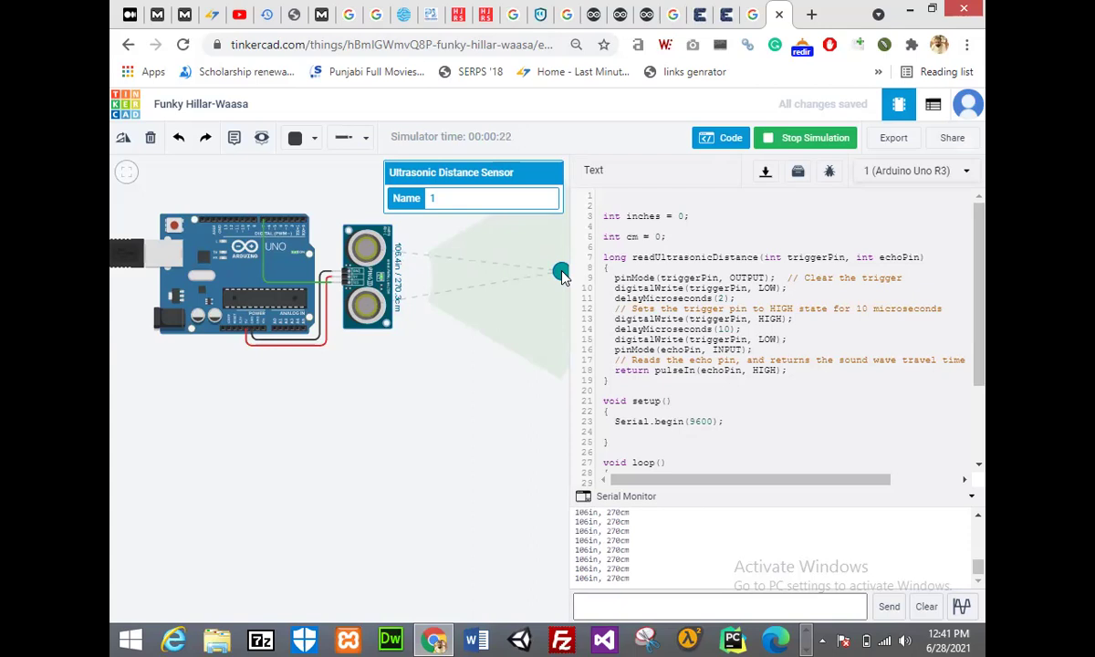
left_click_drag(978, 276, 963, 231)
left_click(765, 137)
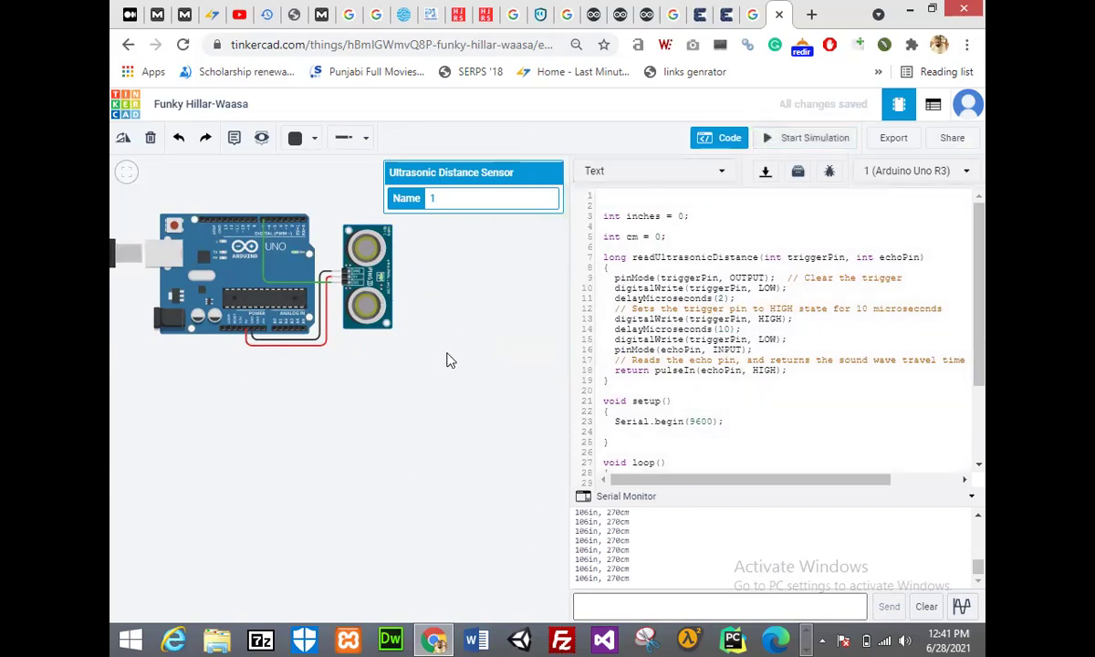